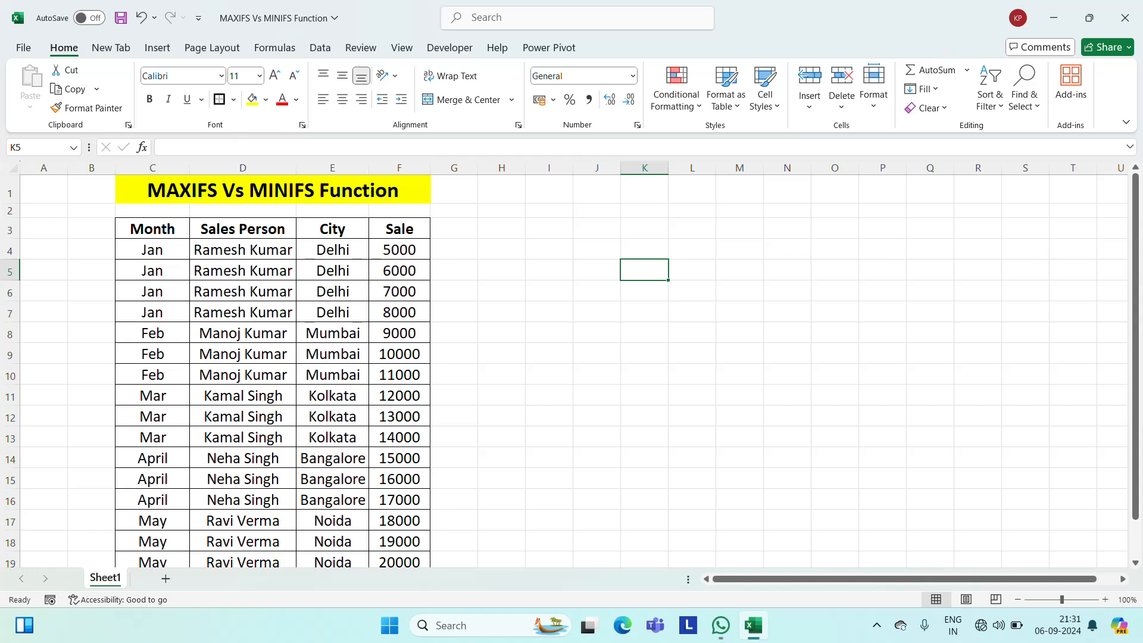
pyautogui.click(176, 230)
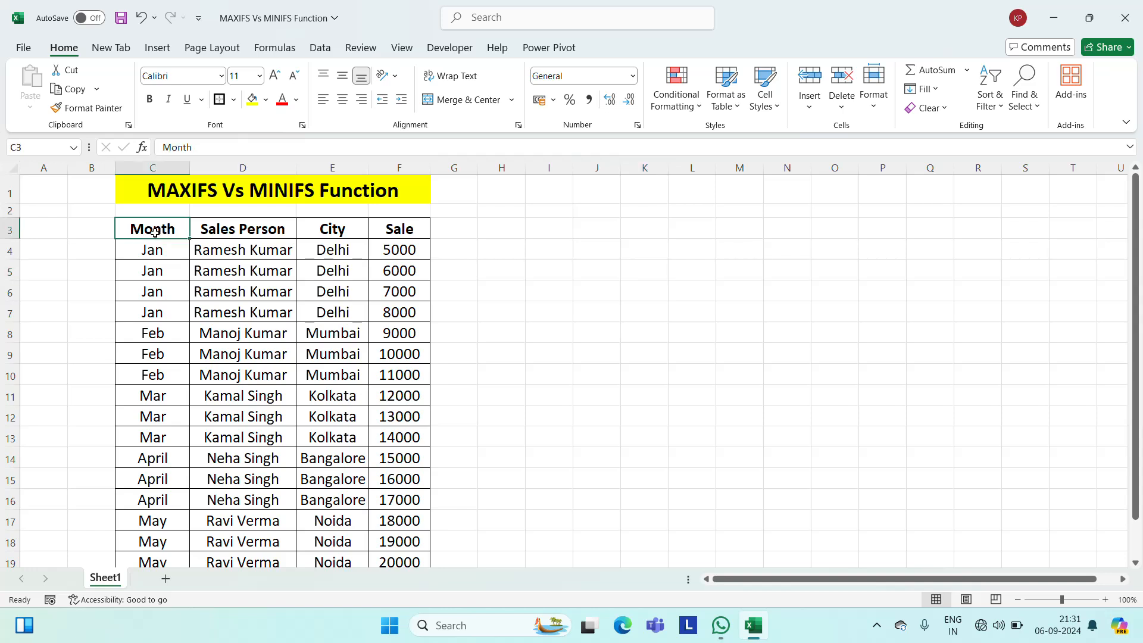
pyautogui.click(222, 231)
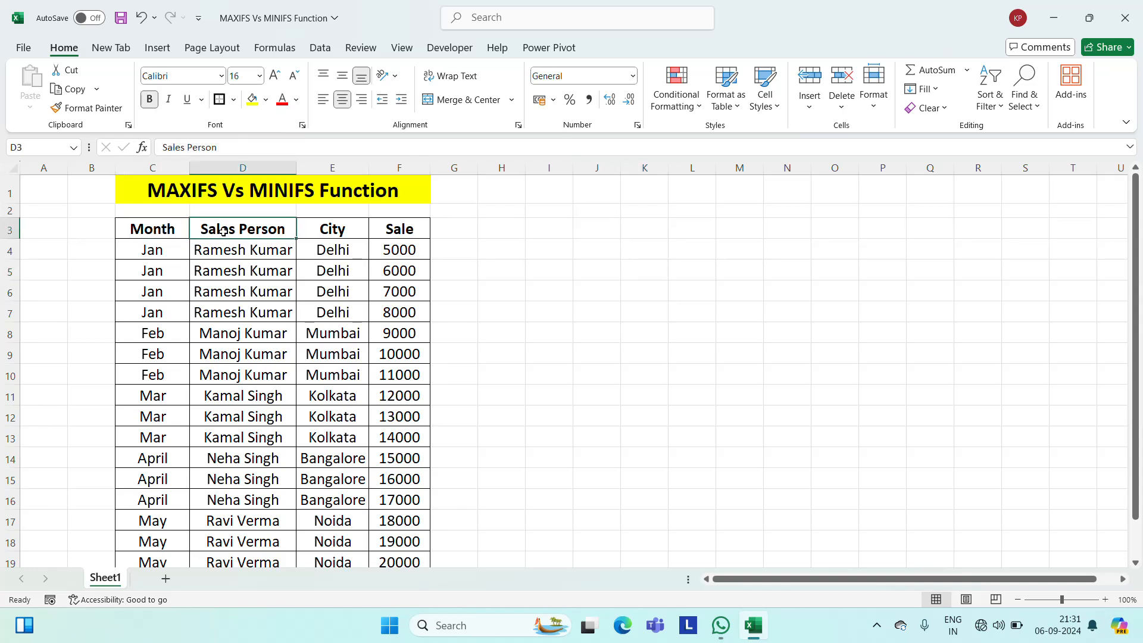
pyautogui.click(333, 234)
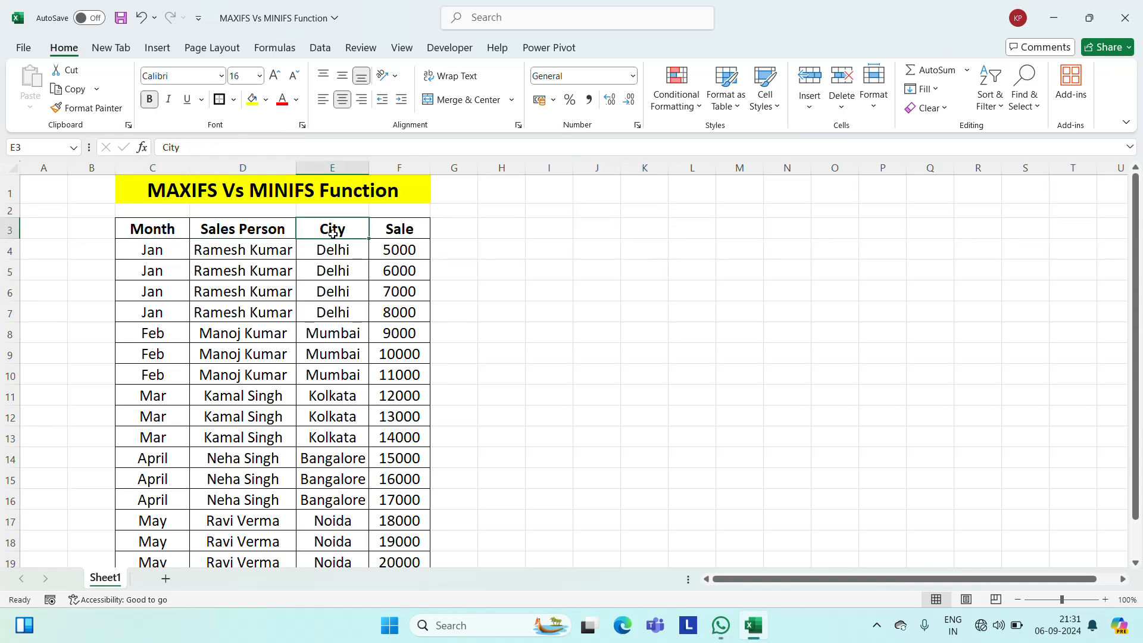
pyautogui.click(394, 233)
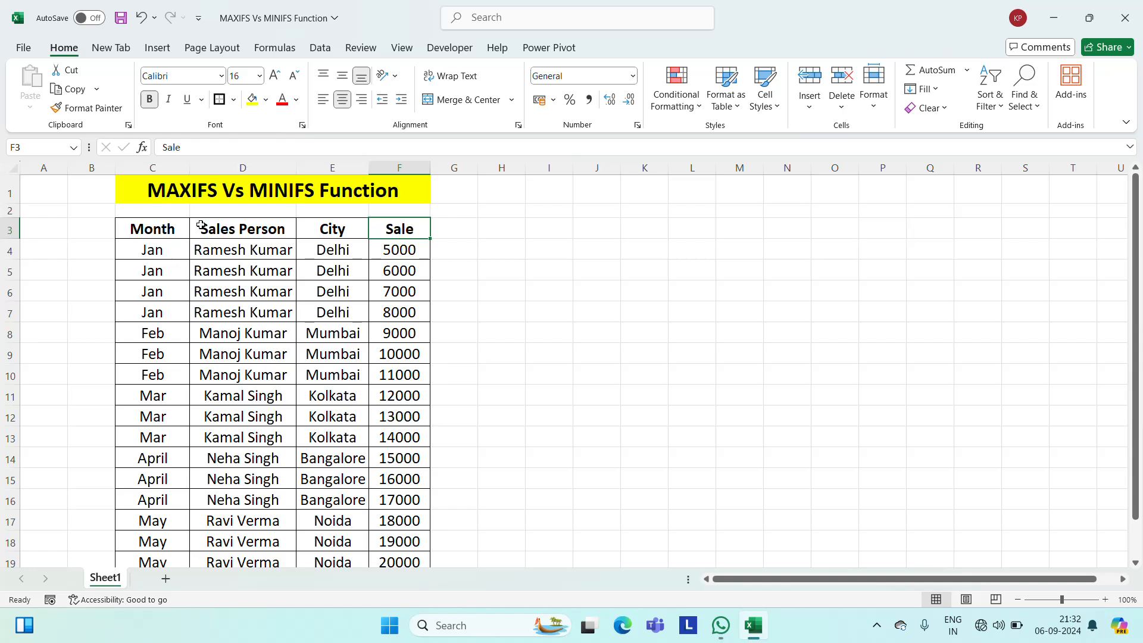
# Copy the header row Month, Sales Person, City and Sale from C3:F3 to J3:M3.
pyautogui.click(594, 196)
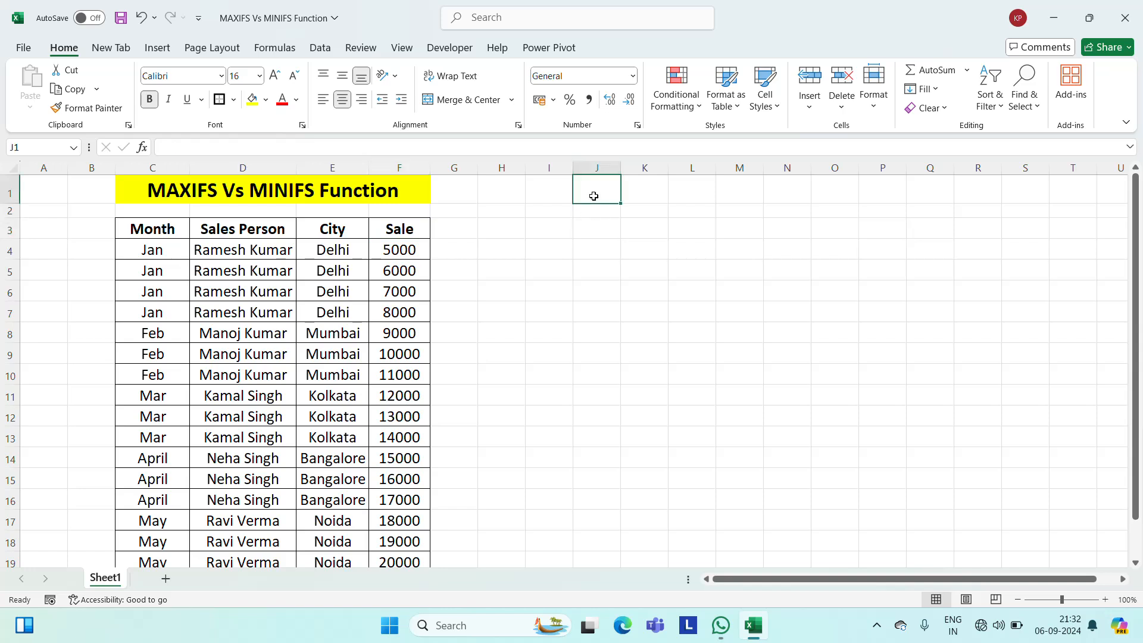
pyautogui.press('Down')
pyautogui.press('Down')
pyautogui.press('Down')
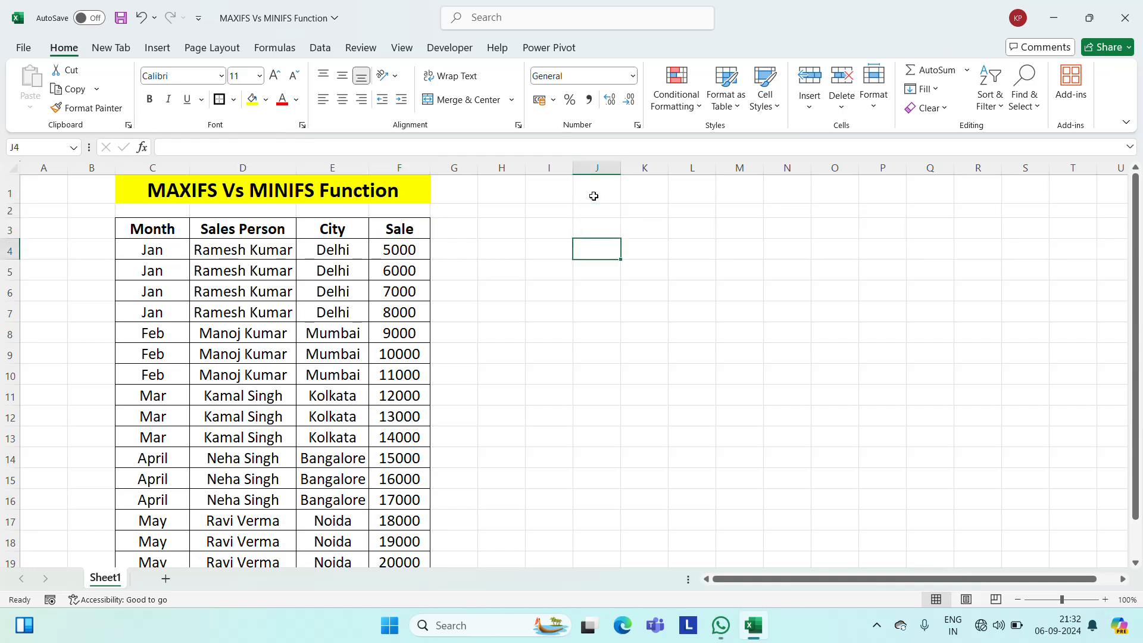
pyautogui.press('Up')
pyautogui.press('Up')
pyautogui.press('Down')
pyautogui.press('Left')
pyautogui.press('Left')
pyautogui.press('Left')
pyautogui.press('Left')
pyautogui.press('Left')
pyautogui.press('Left')
pyautogui.press('Left')
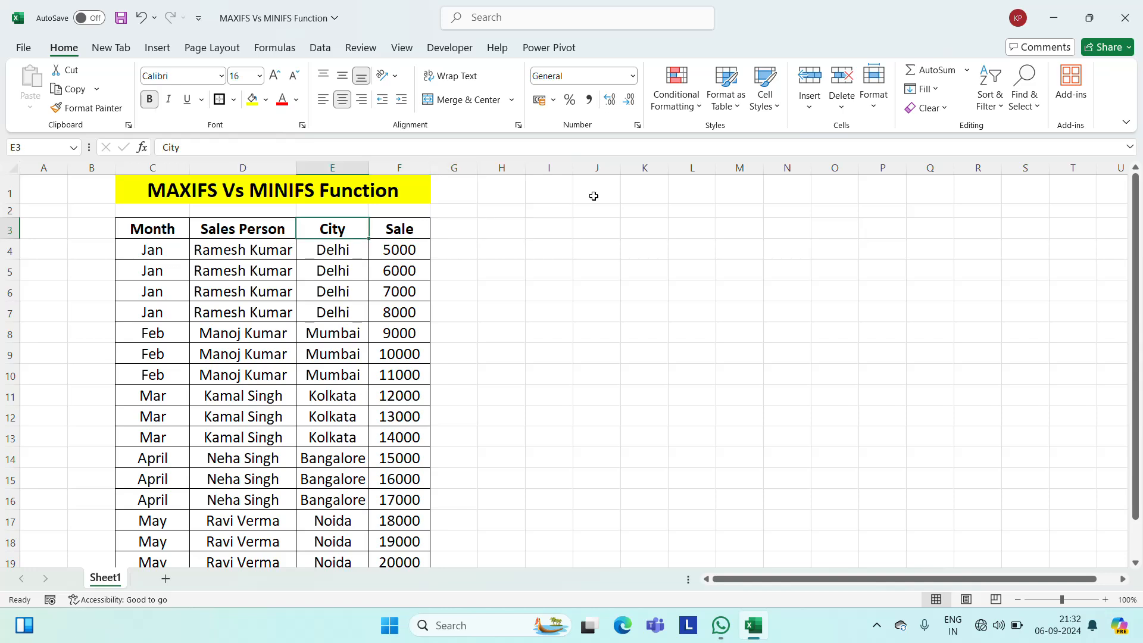
pyautogui.hotkey('shift', 'Right')
pyautogui.hotkey('shift', 'Right')
pyautogui.hotkey('shift', 'Right')
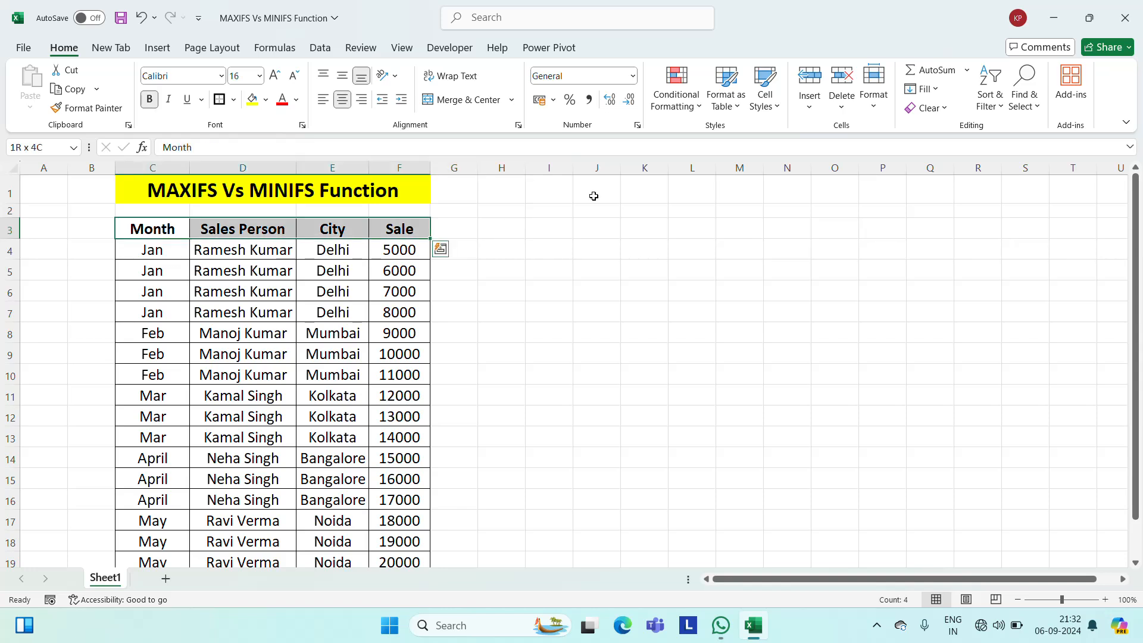
pyautogui.hotkey('ctrl', 'c')
pyautogui.press('Right')
pyautogui.press('Right')
pyautogui.press('Right')
pyautogui.press('Right')
pyautogui.press('Right')
pyautogui.press('Right')
pyautogui.press('Right')
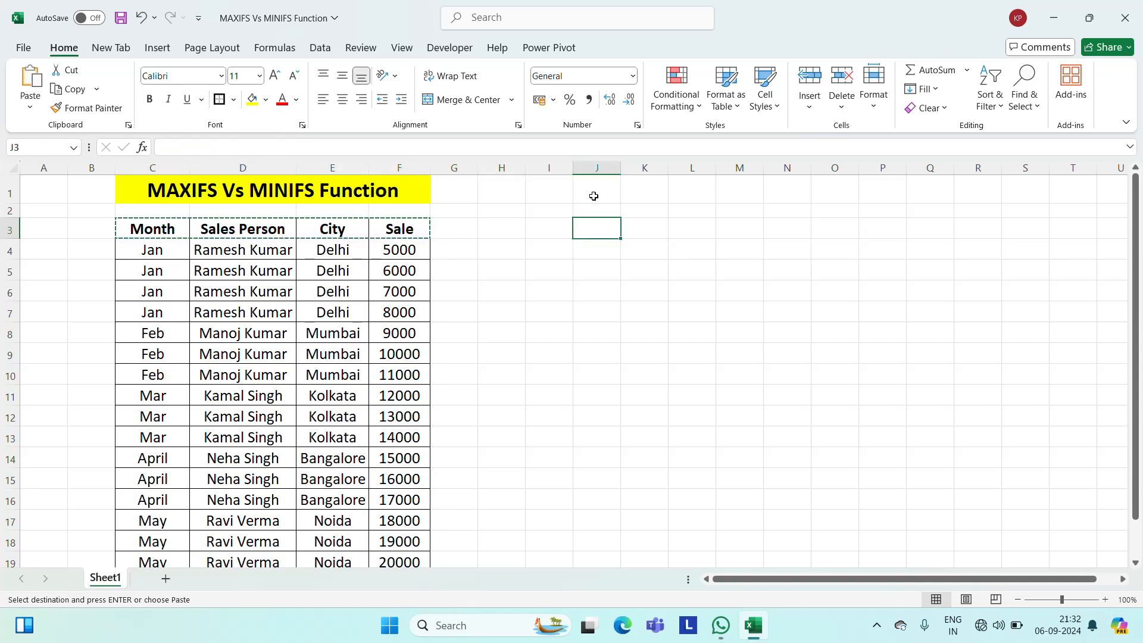
pyautogui.hotkey('ctrl', 'v')
pyautogui.press('Escape')
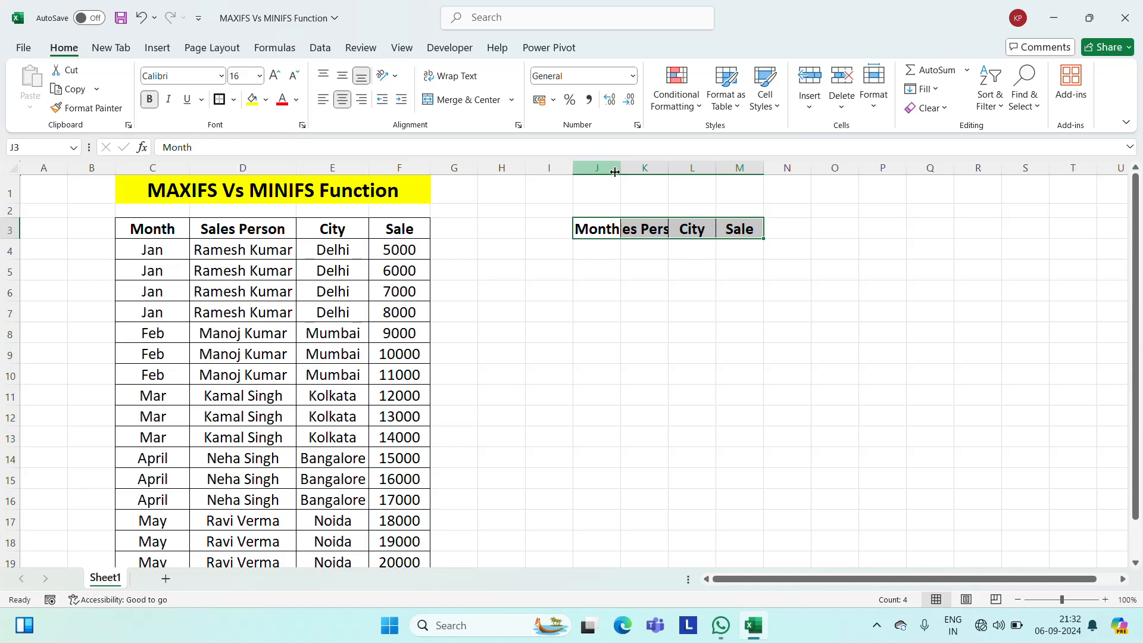
# Autofit the widths of columns J to M to the pasted headers.
pyautogui.click(601, 169)
pyautogui.keyDown('shift'); pyautogui.click(731, 169); pyautogui.keyUp('shift')
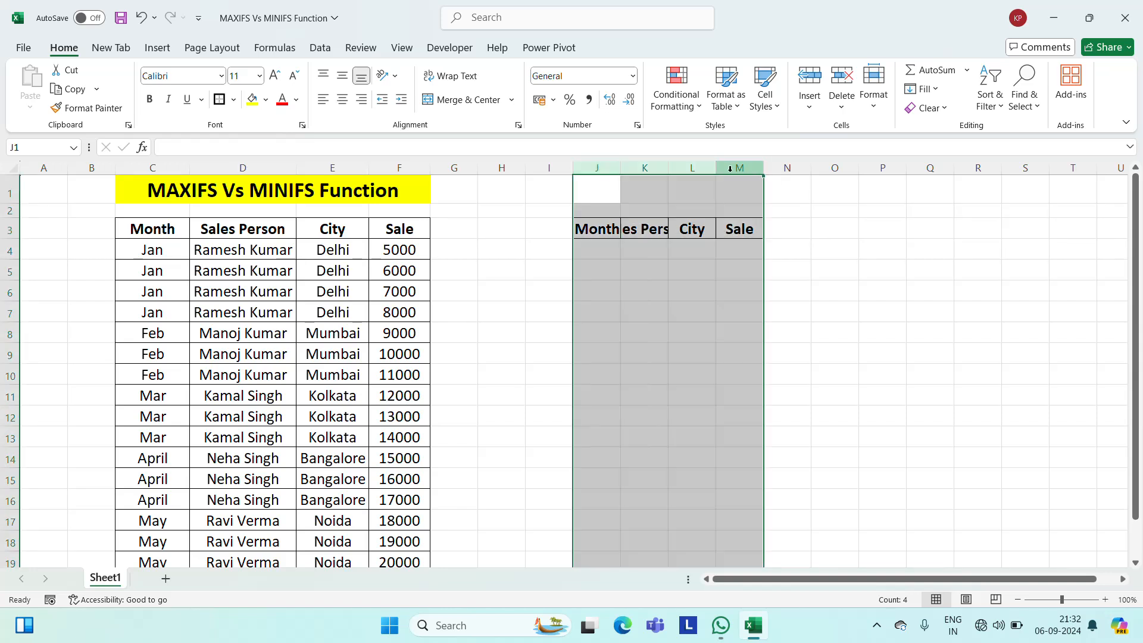
pyautogui.doubleClick(716, 168)
pyautogui.click(836, 226)
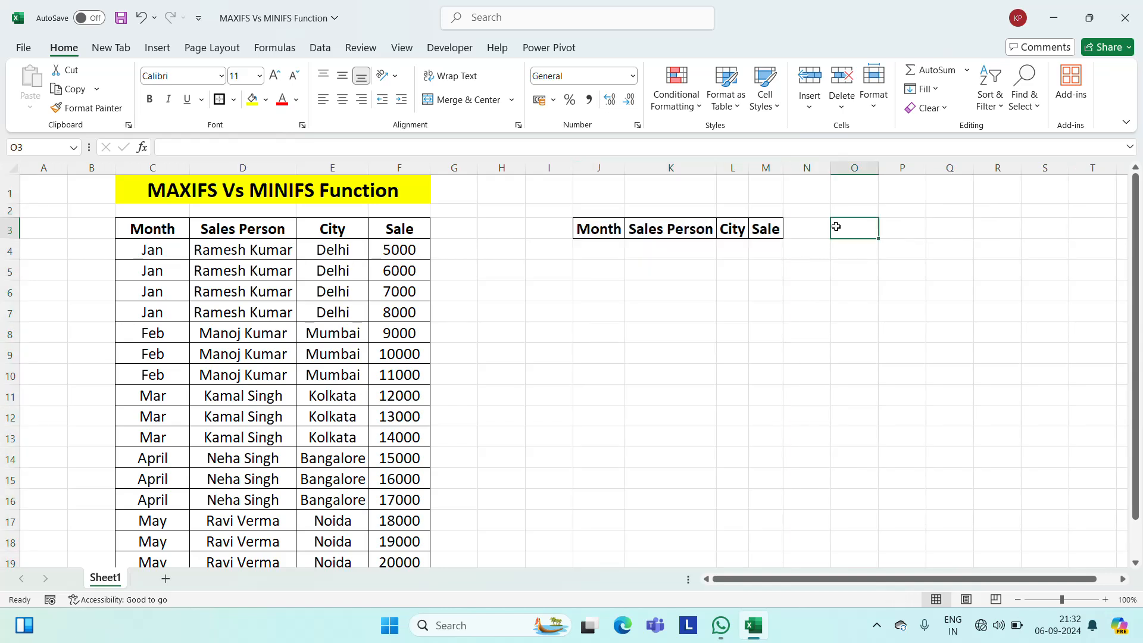
pyautogui.press('Left')
pyautogui.press('Left')
pyautogui.press('Left')
pyautogui.press('Left')
pyautogui.press('Left')
pyautogui.press('Down')
pyautogui.press('Left')
pyautogui.press('Left')
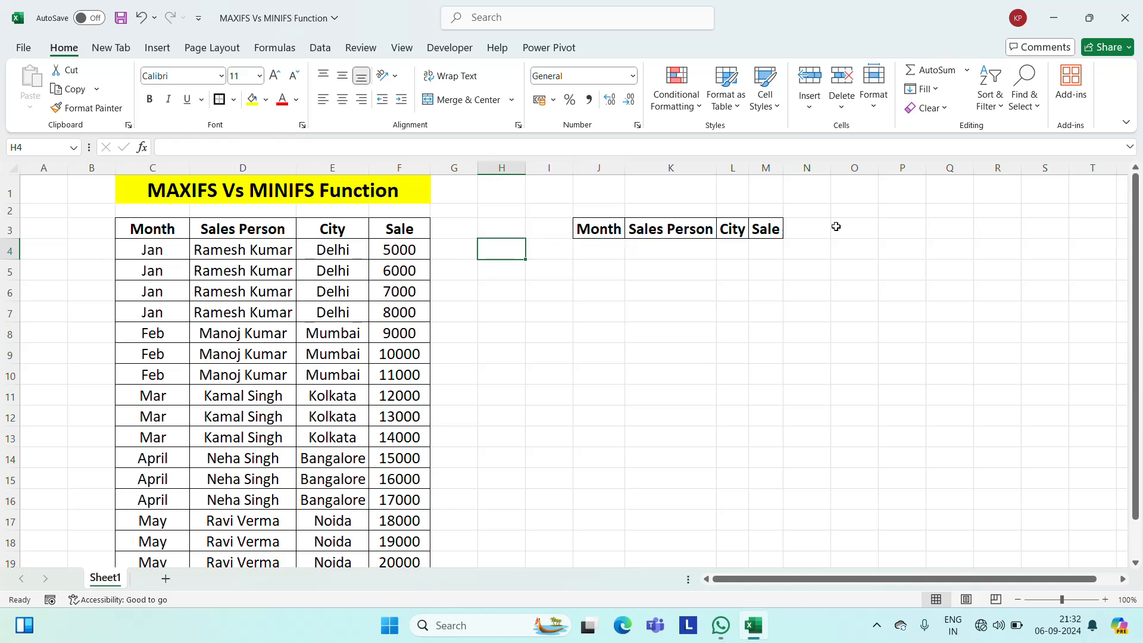
pyautogui.press('Left')
pyautogui.press('Left')
pyautogui.press('Left')
pyautogui.press('Left')
pyautogui.press('Right')
pyautogui.press('Right')
pyautogui.press('Right')
pyautogui.press('Right')
pyautogui.press('Right')
pyautogui.press('Right')
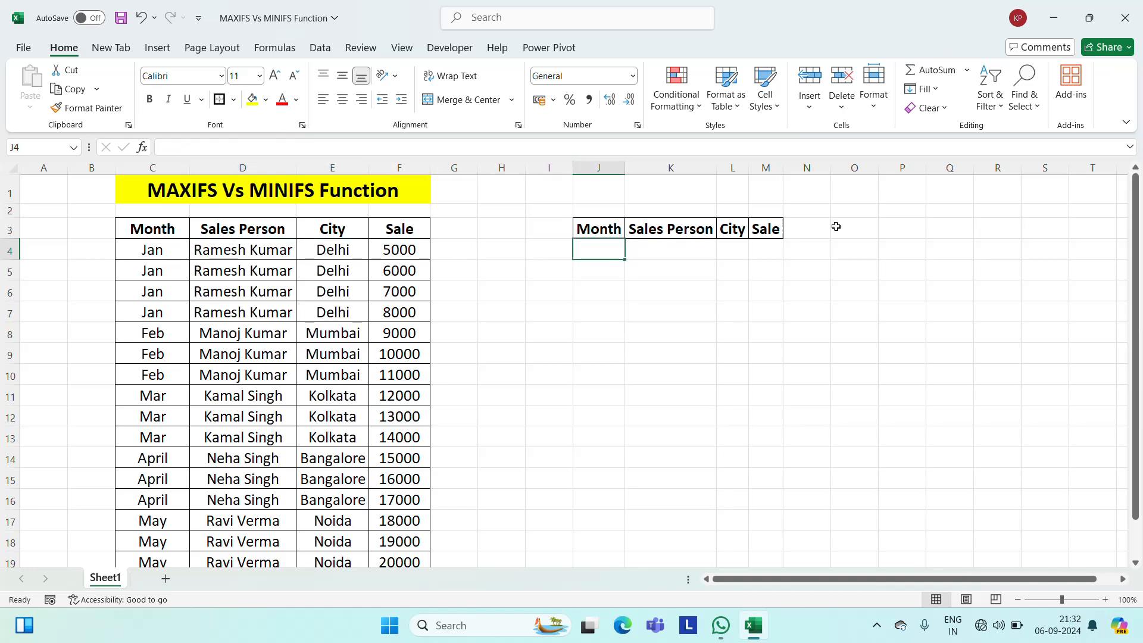
# Copy the month, sales person and city of the first Feb record (C8:E8) to J4:L4 under the new headers.
pyautogui.press('Left')
pyautogui.press('Left')
pyautogui.press('Left')
pyautogui.press('Left')
pyautogui.press('Left')
pyautogui.press('Left')
pyautogui.press('Left')
pyautogui.press('Down')
pyautogui.press('Down')
pyautogui.press('Down')
pyautogui.press('Down')
pyautogui.press('Down')
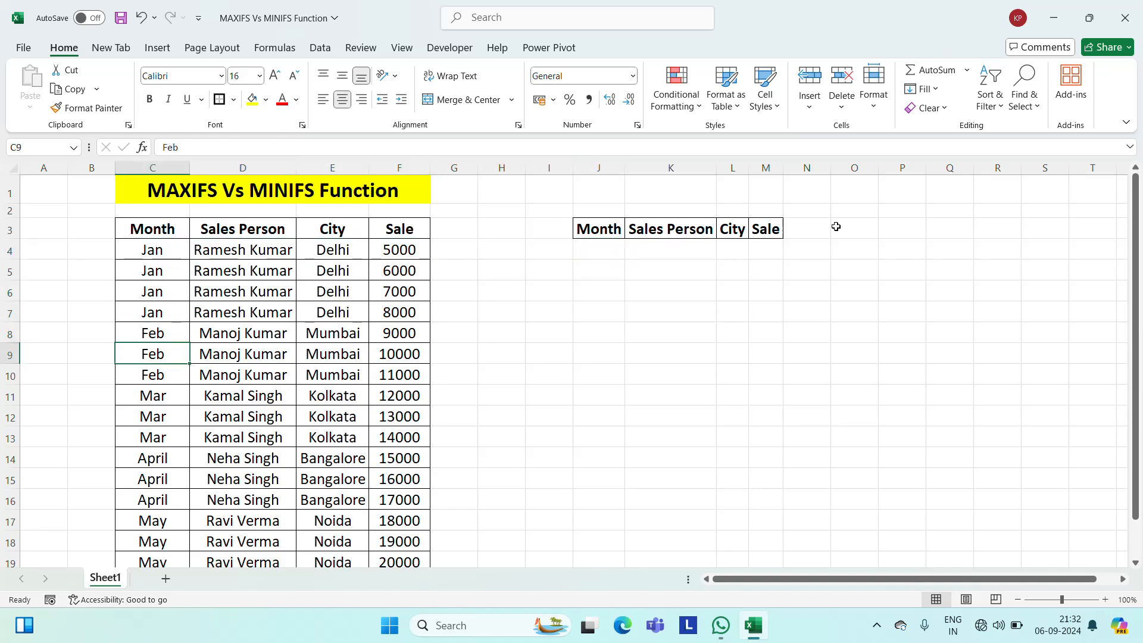
pyautogui.press('Up')
pyautogui.hotkey('shift', 'Right')
pyautogui.hotkey('shift', 'Right')
pyautogui.hotkey('ctrl', 'c')
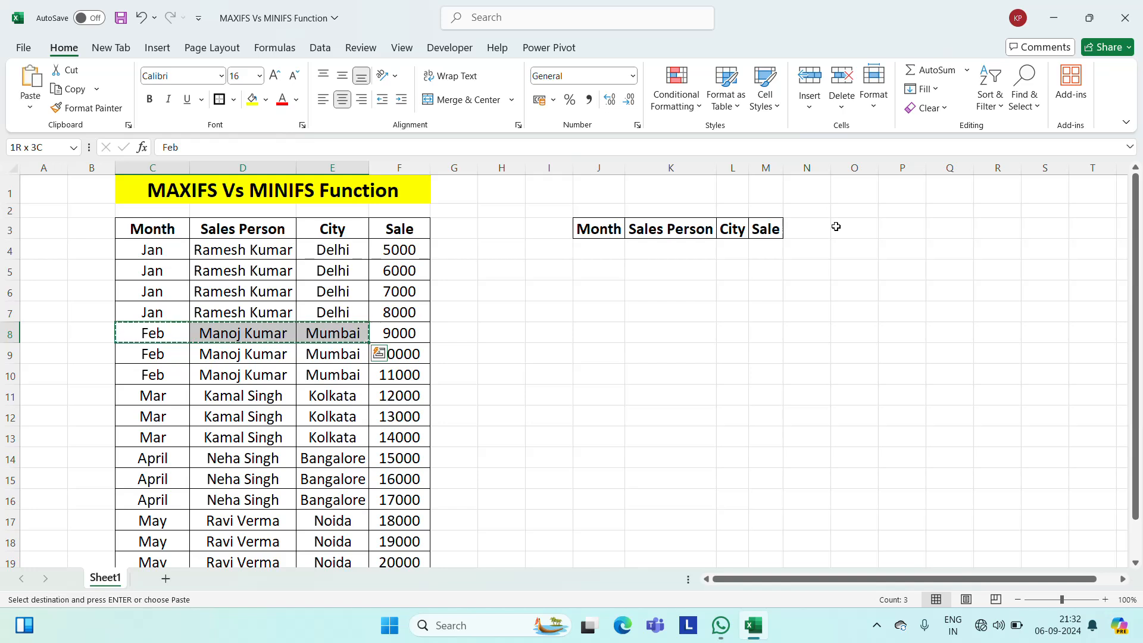
pyautogui.press('Right')
pyautogui.press('Right')
pyautogui.press('Right')
pyautogui.press('Right')
pyautogui.press('Right')
pyautogui.press('Right')
pyautogui.press('Up')
pyautogui.press('Up')
pyautogui.press('Up')
pyautogui.press('Up')
pyautogui.press('Up')
pyautogui.press('Right')
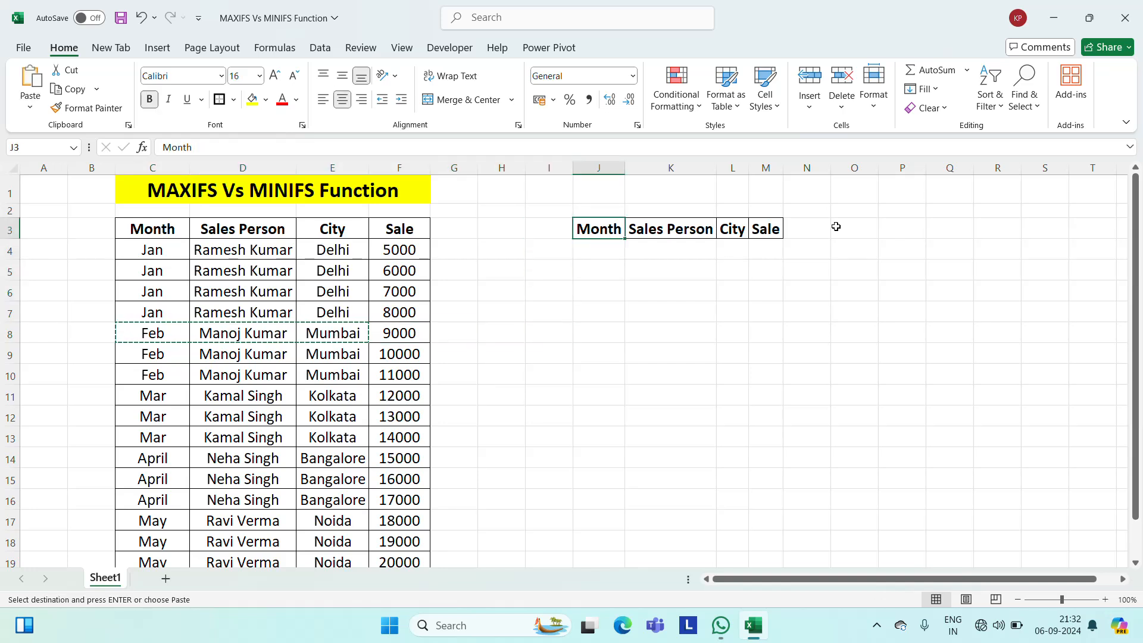
pyautogui.press('Down')
pyautogui.hotkey('ctrl', 'v')
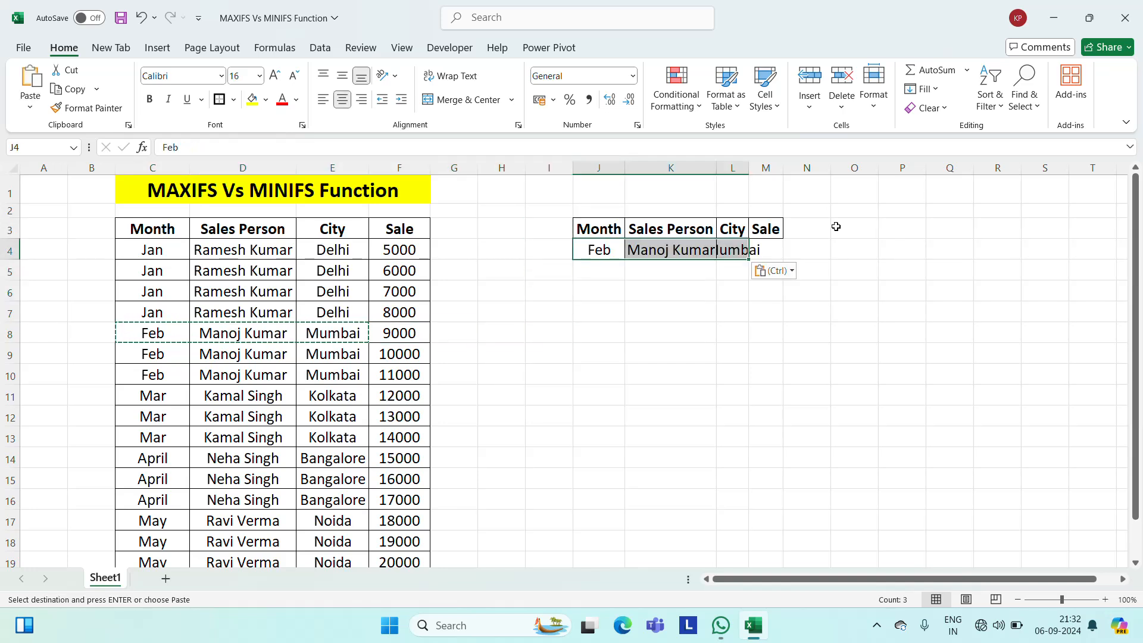
# Autofit columns J to M again so they fit the pasted Feb record.
pyautogui.click(604, 167)
pyautogui.keyDown('shift'); pyautogui.click(767, 167); pyautogui.keyUp('shift')
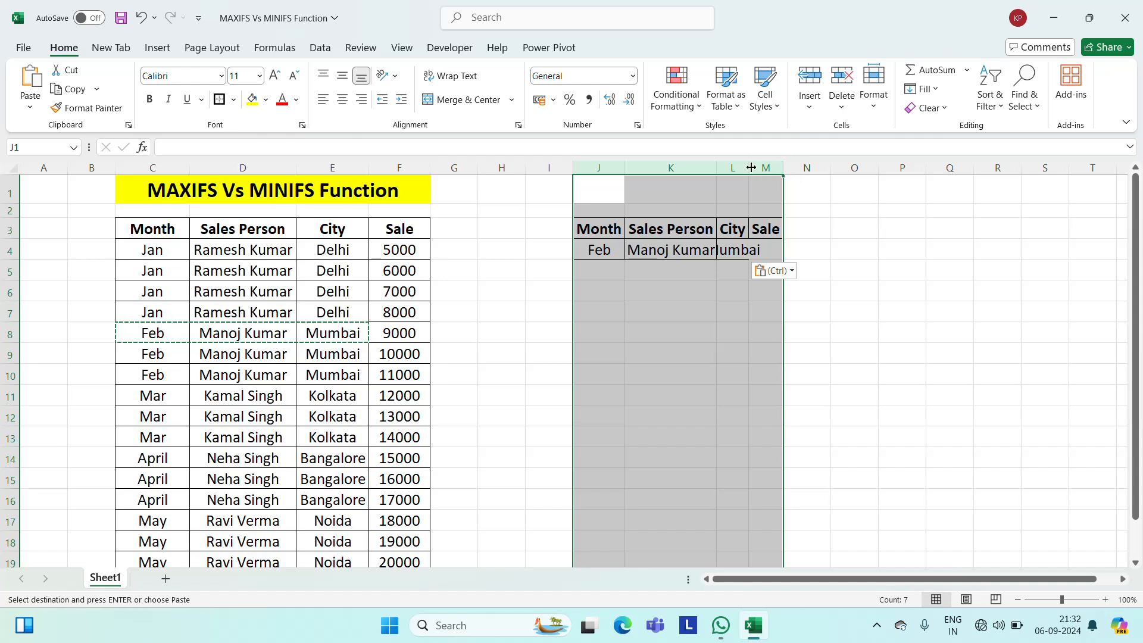
pyautogui.doubleClick(749, 167)
pyautogui.click(863, 250)
pyautogui.press('Left')
pyautogui.press('Left')
pyautogui.press('Left')
pyautogui.press('Left')
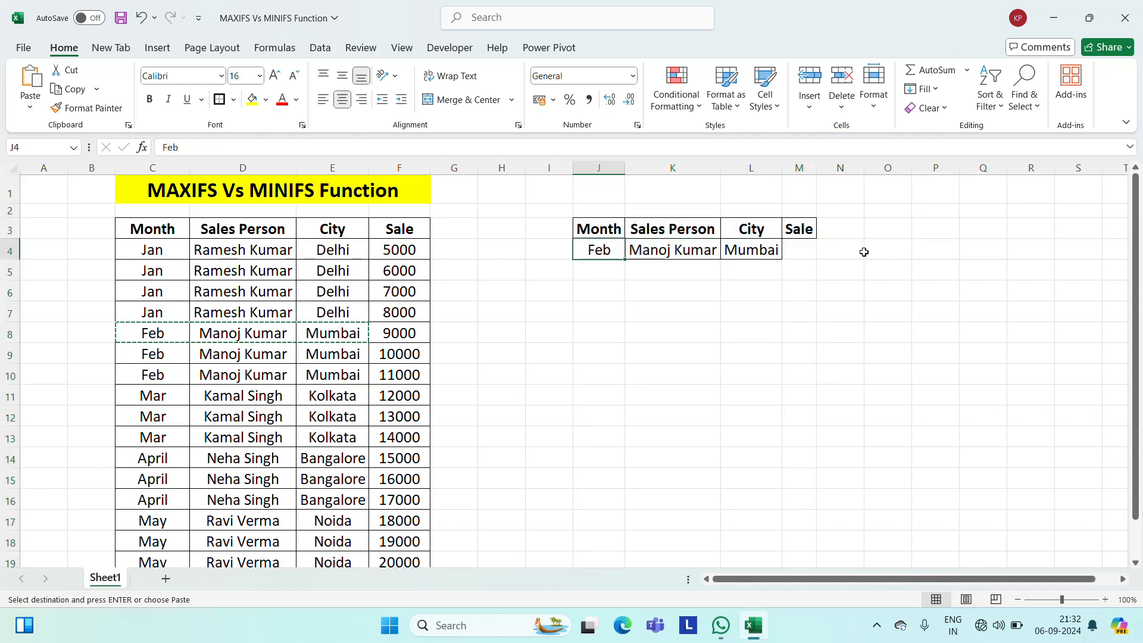
# Widen the Sale column M slightly and clear the copy selection around the source record.
pyautogui.click(699, 234)
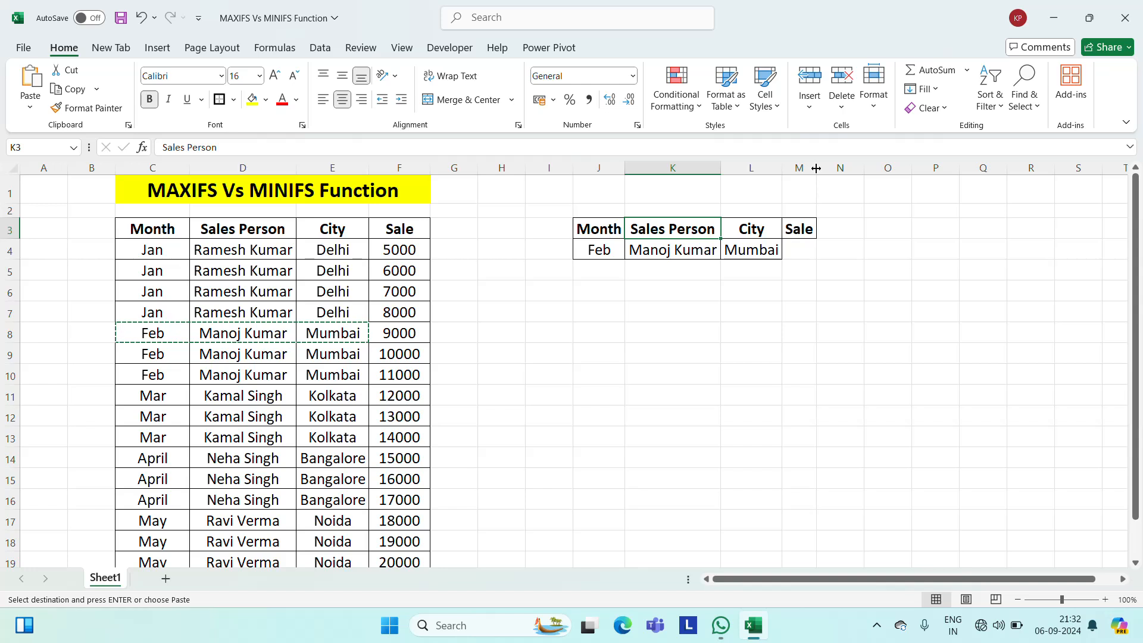
pyautogui.moveTo(817, 168); pyautogui.dragTo(844, 161)
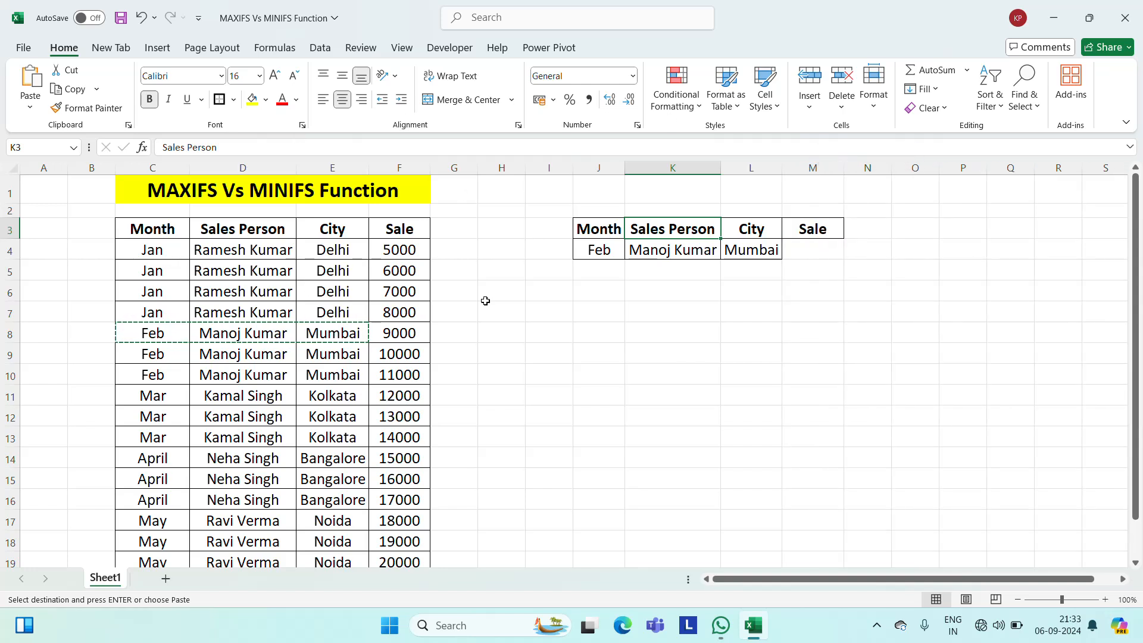
pyautogui.press('Escape')
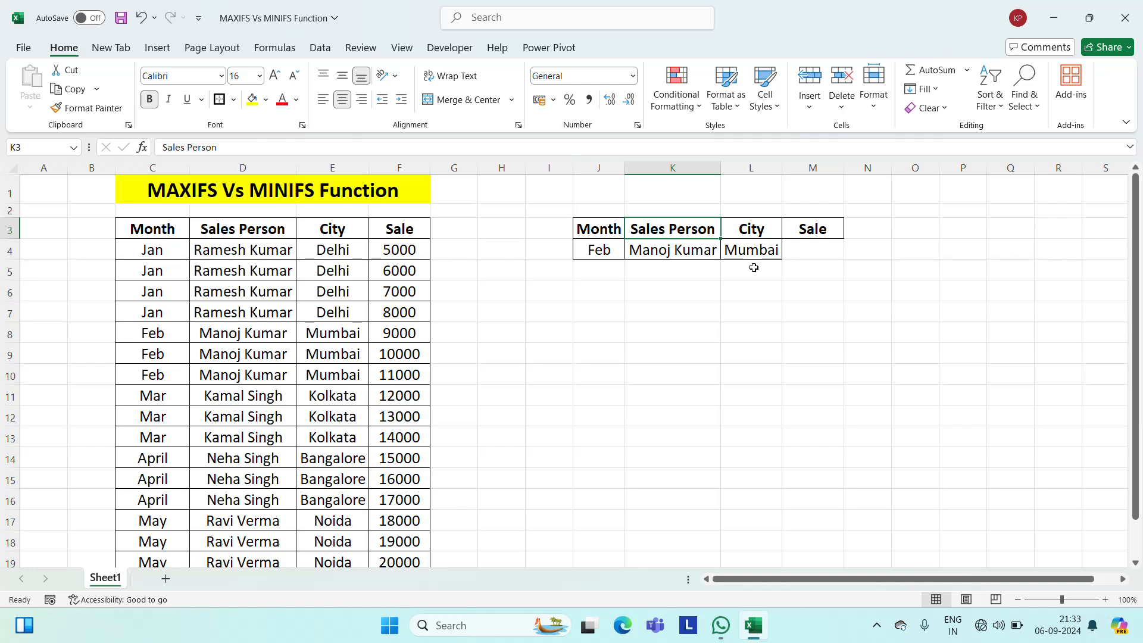
# Copy the merged title in C1 to J1 above the new criteria table.
pyautogui.click(301, 190)
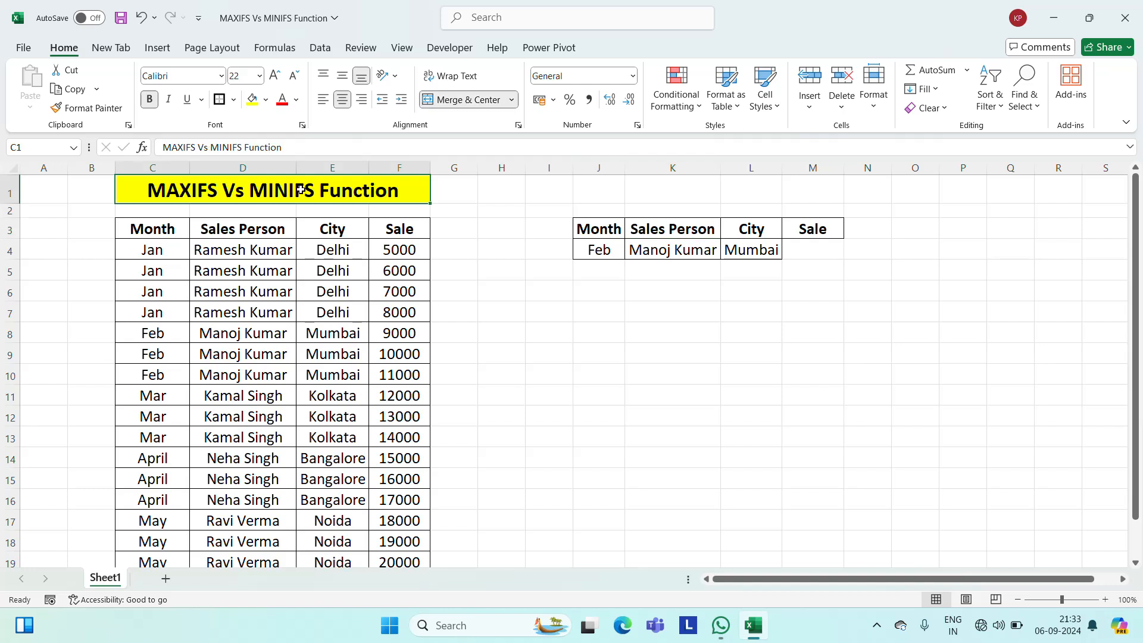
pyautogui.hotkey('ctrl', 'c')
pyautogui.press('Right')
pyautogui.press('Right')
pyautogui.press('Right')
pyautogui.press('Right')
pyautogui.hotkey('ctrl', 'v')
pyautogui.press('Escape')
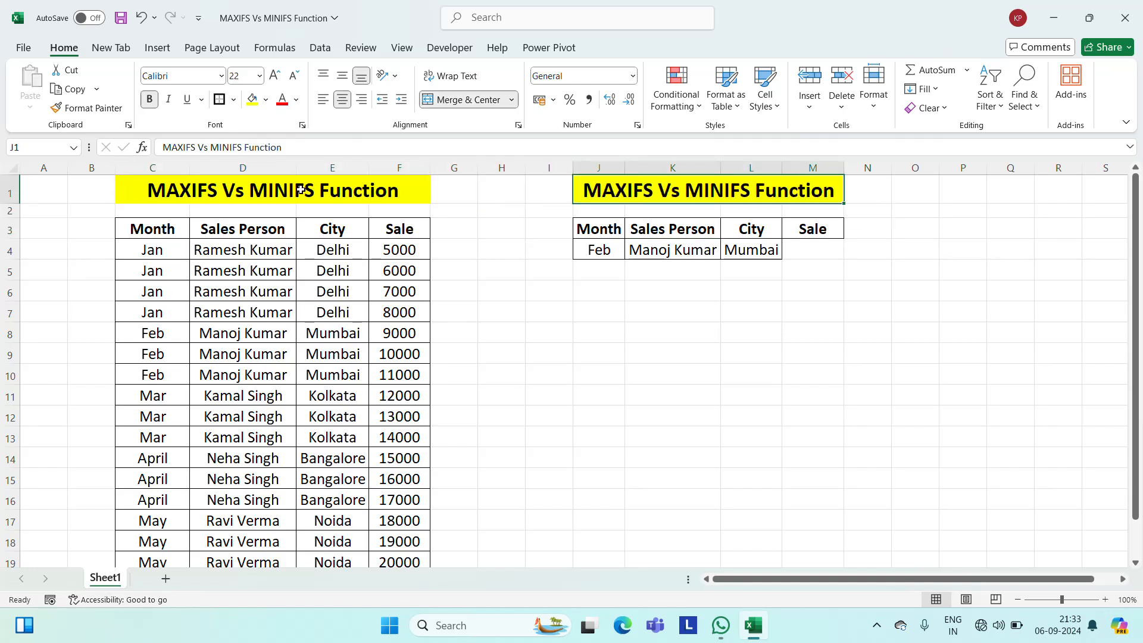
# Shorten the copied title in J1 to "MAXIFS Function" by removing "Vs MINIFS".
pyautogui.press('F2')
pyautogui.press('Left')
pyautogui.press('Left')
pyautogui.press('Left')
pyautogui.press('Left')
pyautogui.press('Left')
pyautogui.press('Left')
pyautogui.press('Left')
pyautogui.press('Left')
pyautogui.press('Left')
pyautogui.press('Left')
pyautogui.press('Left')
pyautogui.press('Left')
pyautogui.press('Left')
pyautogui.press('Left')
pyautogui.press('Left')
pyautogui.press('Left')
pyautogui.press('Left')
pyautogui.press('Left')
pyautogui.press('Left')
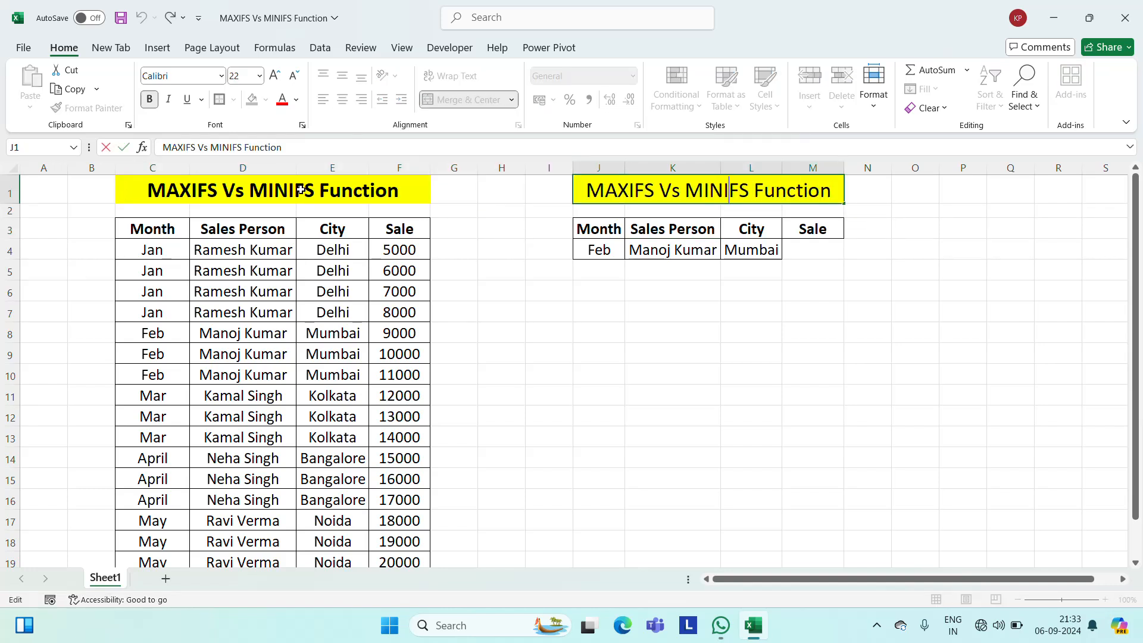
pyautogui.hotkey('shift', 'Right')
pyautogui.hotkey('shift', 'Right')
pyautogui.hotkey('shift', 'Right')
pyautogui.hotkey('shift', 'Right')
pyautogui.hotkey('shift', 'Right')
pyautogui.hotkey('shift', 'Right')
pyautogui.hotkey('shift', 'Right')
pyautogui.hotkey('shift', 'Right')
pyautogui.hotkey('shift', 'Right')
pyautogui.hotkey('shift', 'Right')
pyautogui.hotkey('shift', 'Right')
pyautogui.hotkey('shift', 'Right')
pyautogui.hotkey('shift', 'Right')
pyautogui.hotkey('shift', 'Left')
pyautogui.hotkey('shift', 'Left')
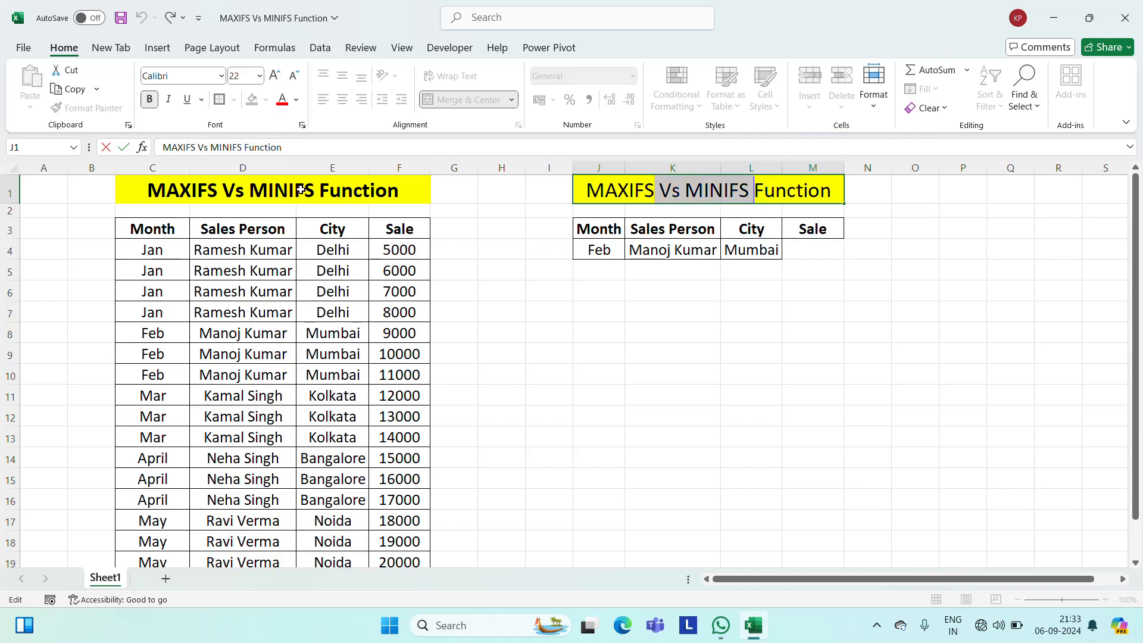
pyautogui.press('Delete')
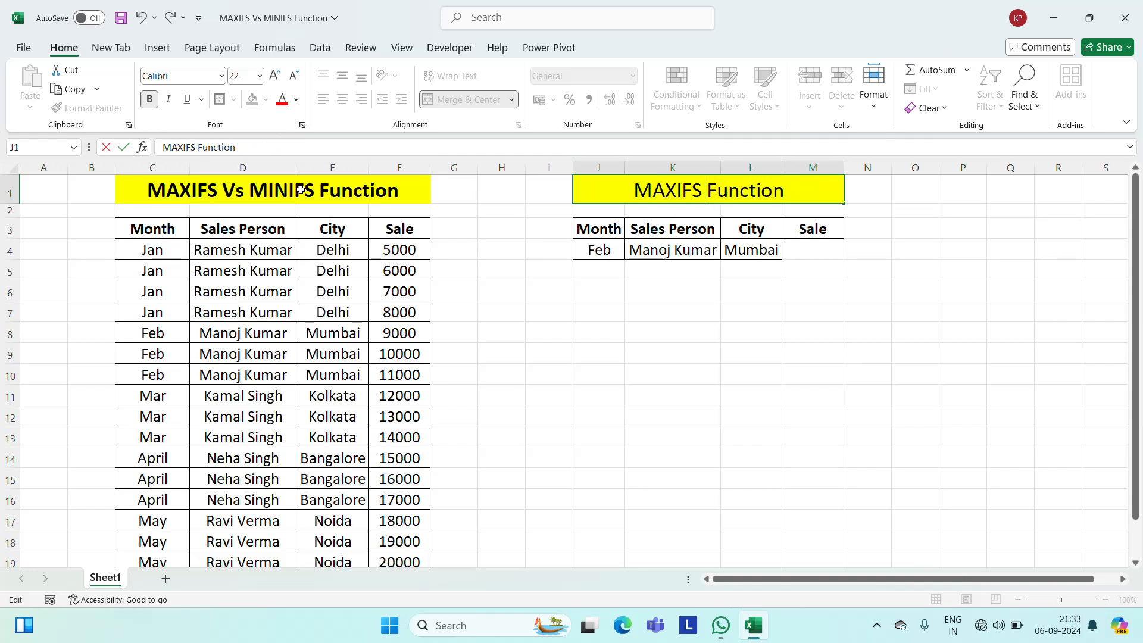
pyautogui.press('Return')
pyautogui.press('Return')
pyautogui.press('Down')
pyautogui.press('Down')
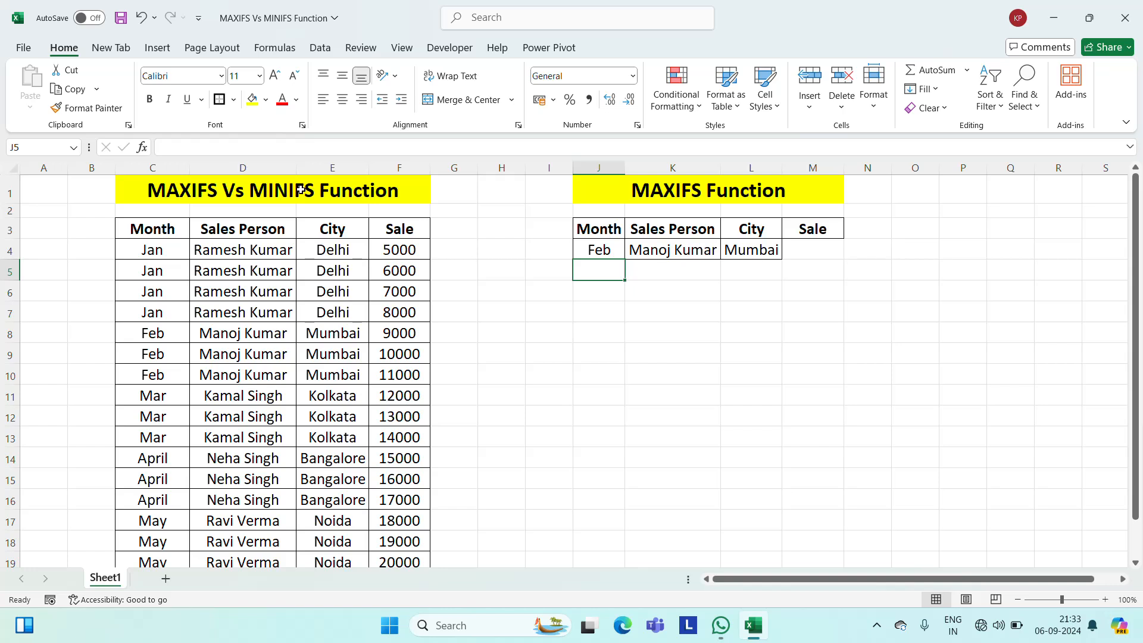
# Widen the Sale column M further to make room for a formula in M4.
pyautogui.press('Up')
pyautogui.press('Up')
pyautogui.press('Right')
pyautogui.press('Right')
pyautogui.press('Right')
pyautogui.press('Right')
pyautogui.press('Down')
pyautogui.press('Left')
pyautogui.press('Left')
pyautogui.press('Left')
pyautogui.press('Left')
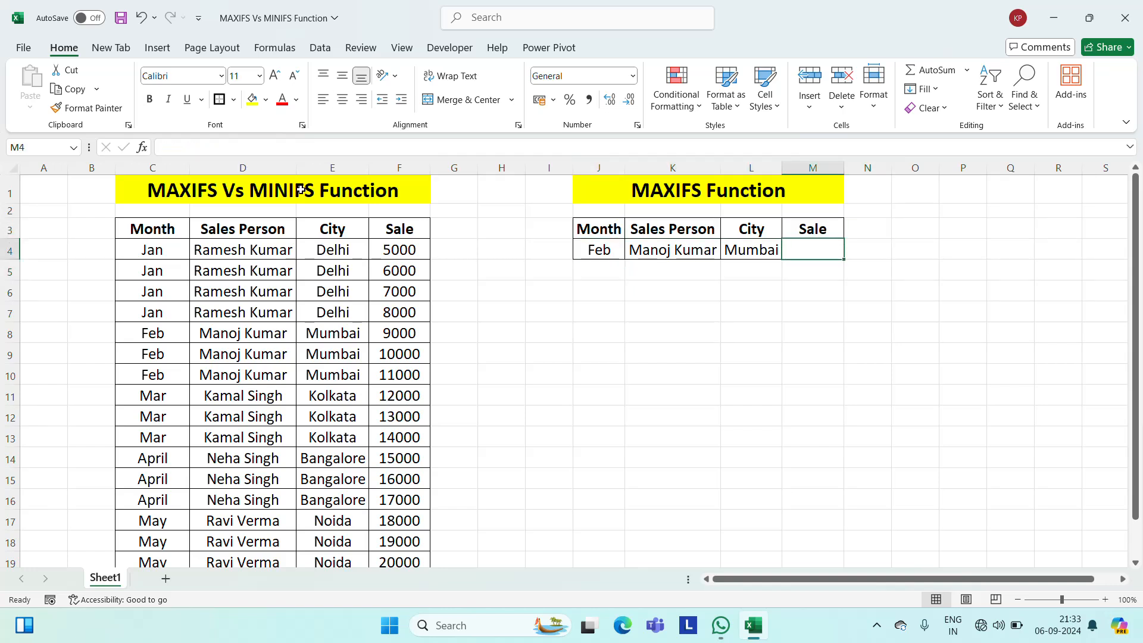
pyautogui.press('Right')
pyautogui.press('Right')
pyautogui.press('Right')
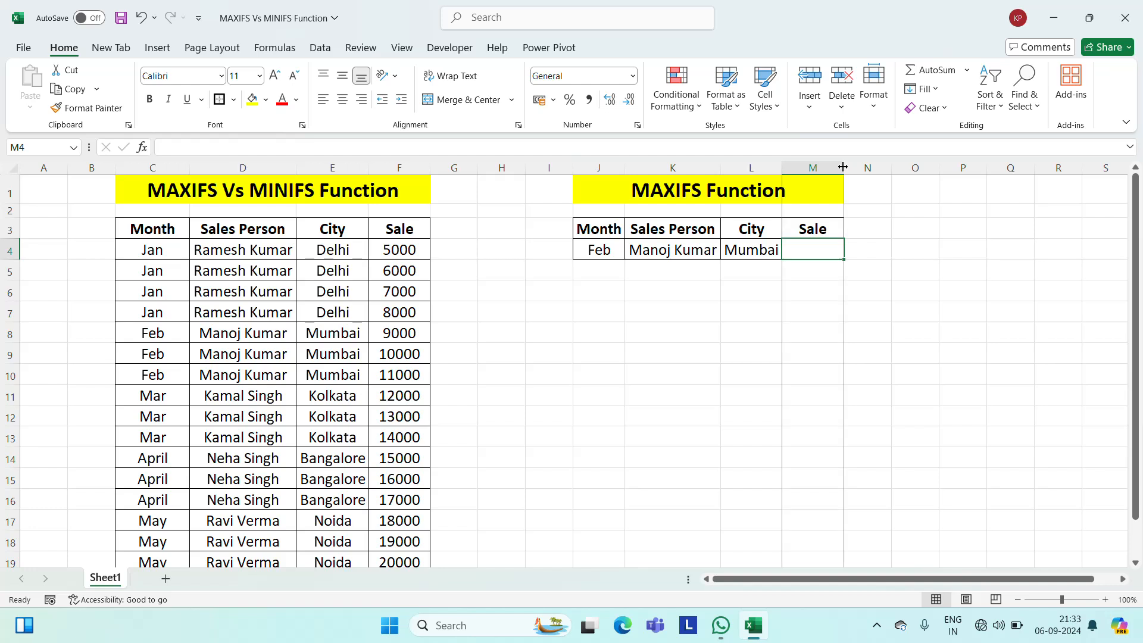
pyautogui.moveTo(844, 168); pyautogui.dragTo(886, 170)
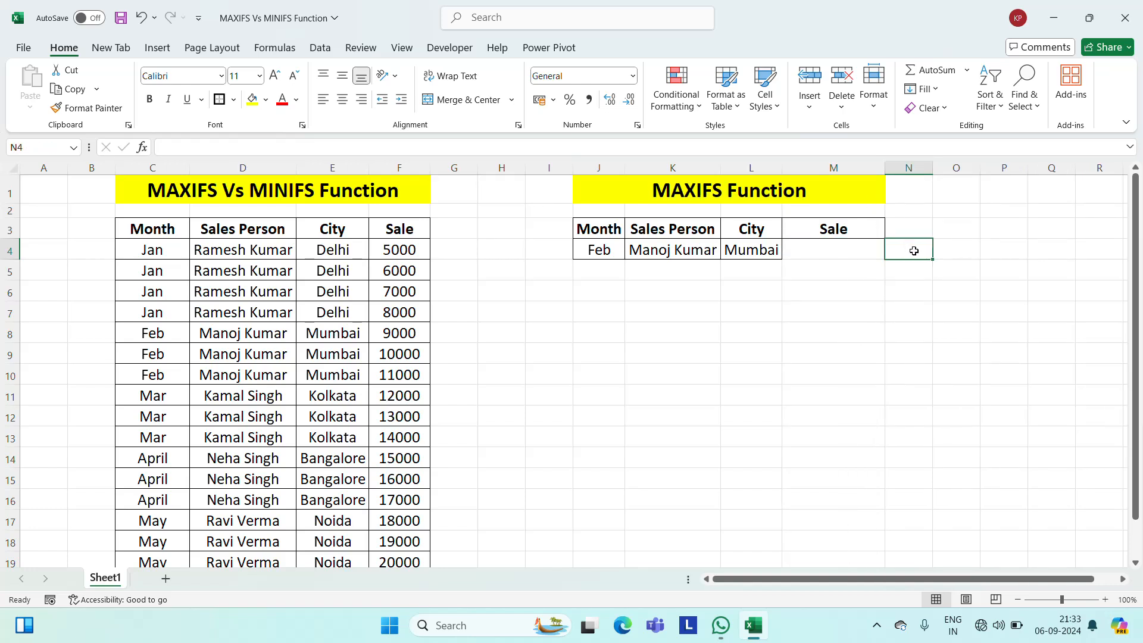
# Start a MAXIFS formula in M4 with the Sale values F4:F19 as the max range.
pyautogui.write('=')
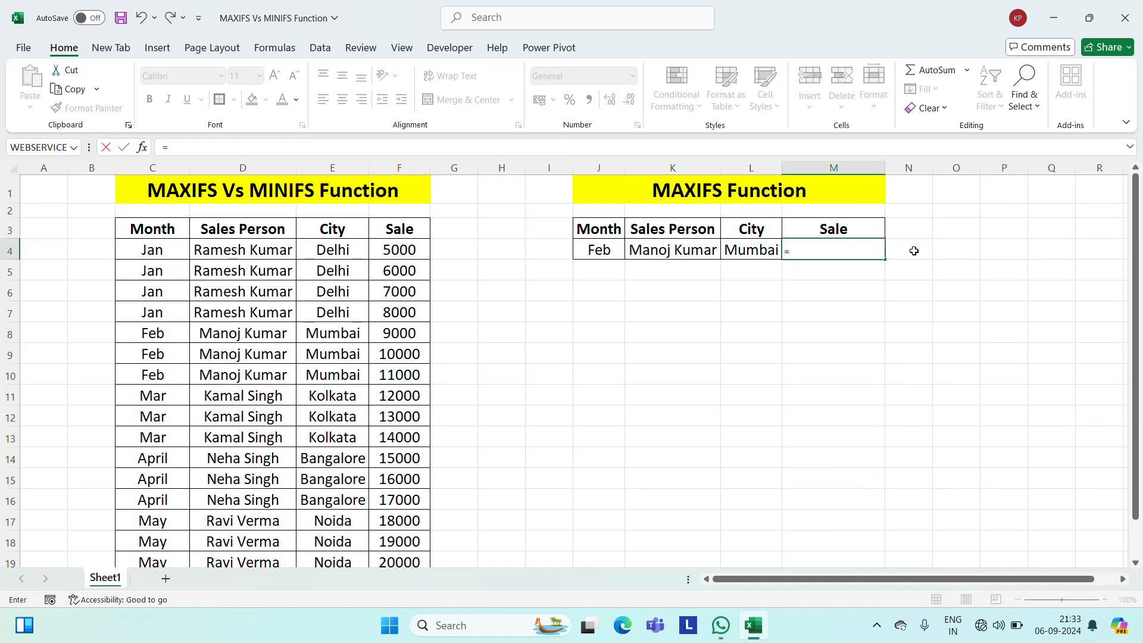
pyautogui.write('max')
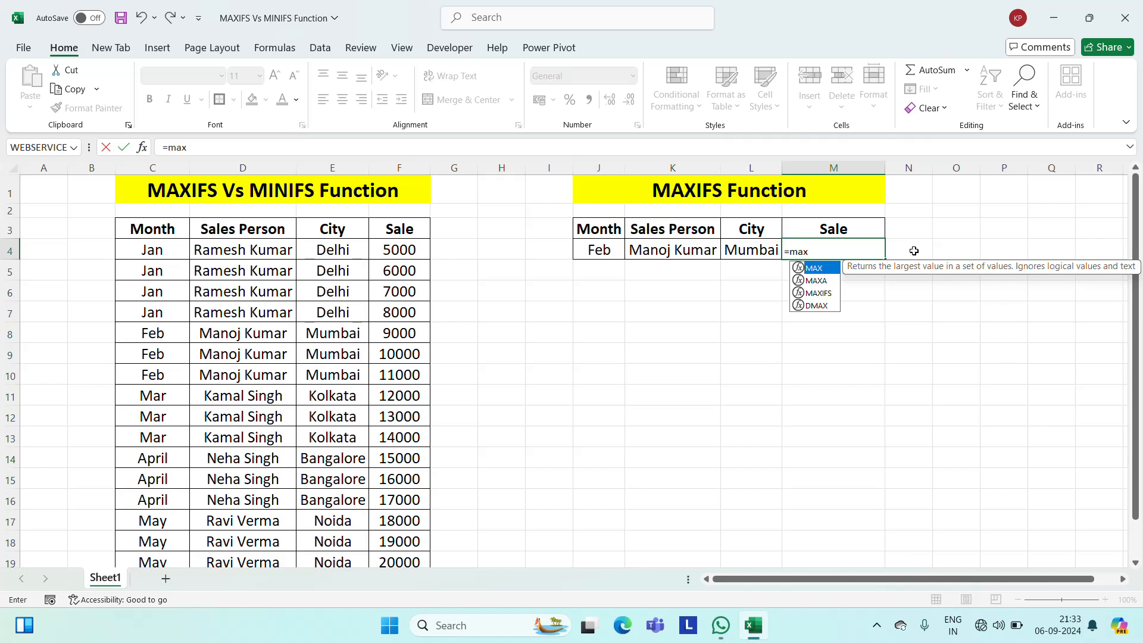
pyautogui.press('Down')
pyautogui.press('Down')
pyautogui.press('Tab')
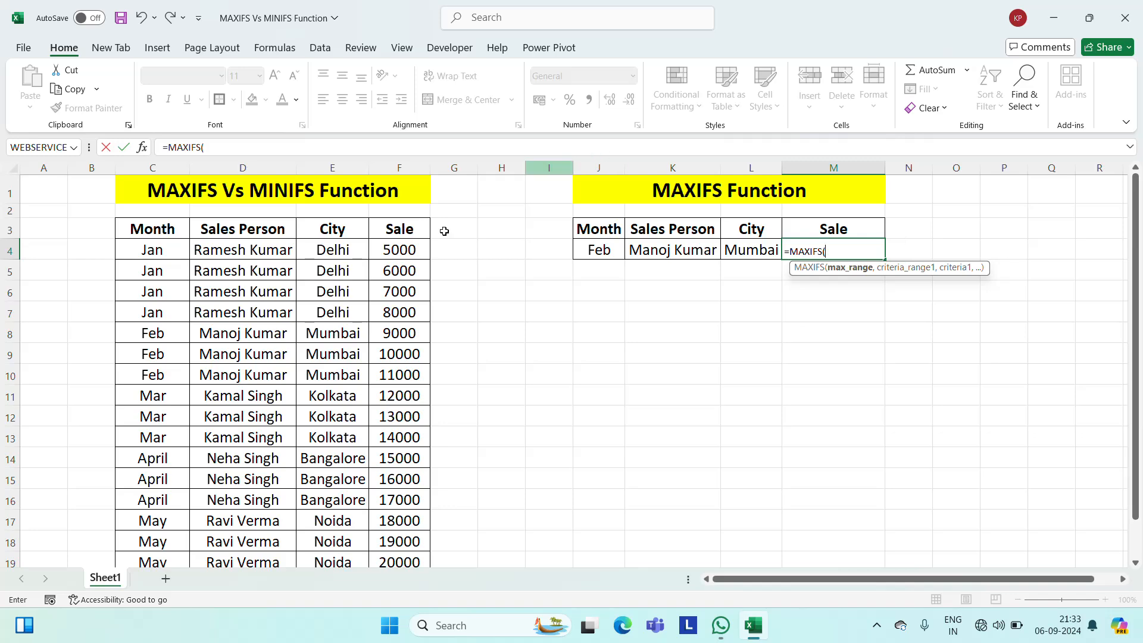
pyautogui.click(397, 253)
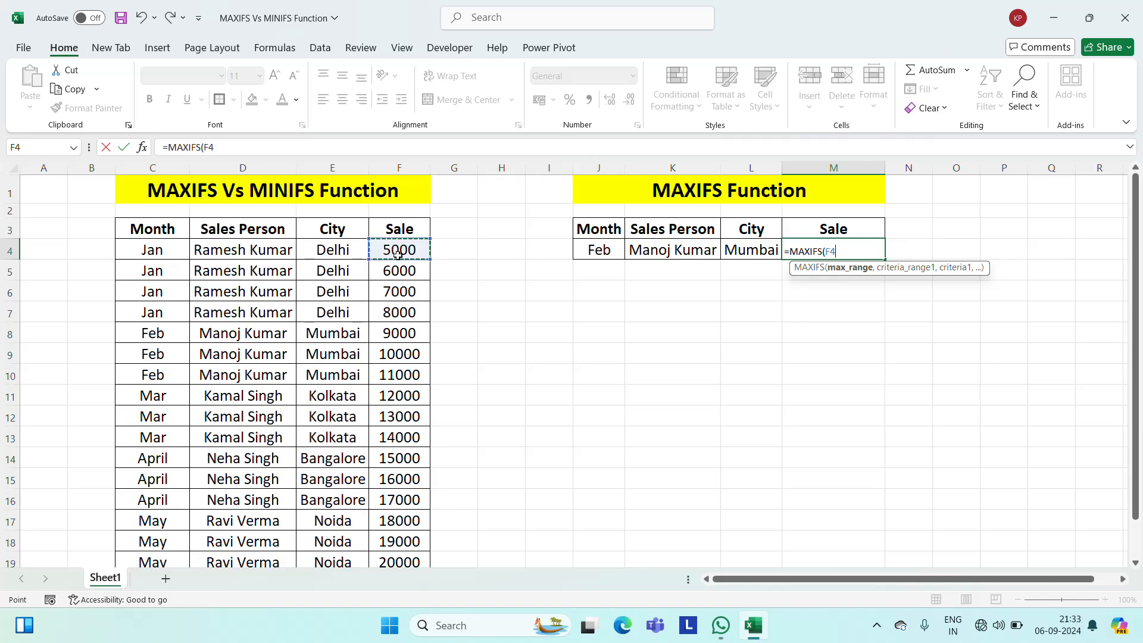
pyautogui.hotkey('ctrl', 'shift', 'Down')
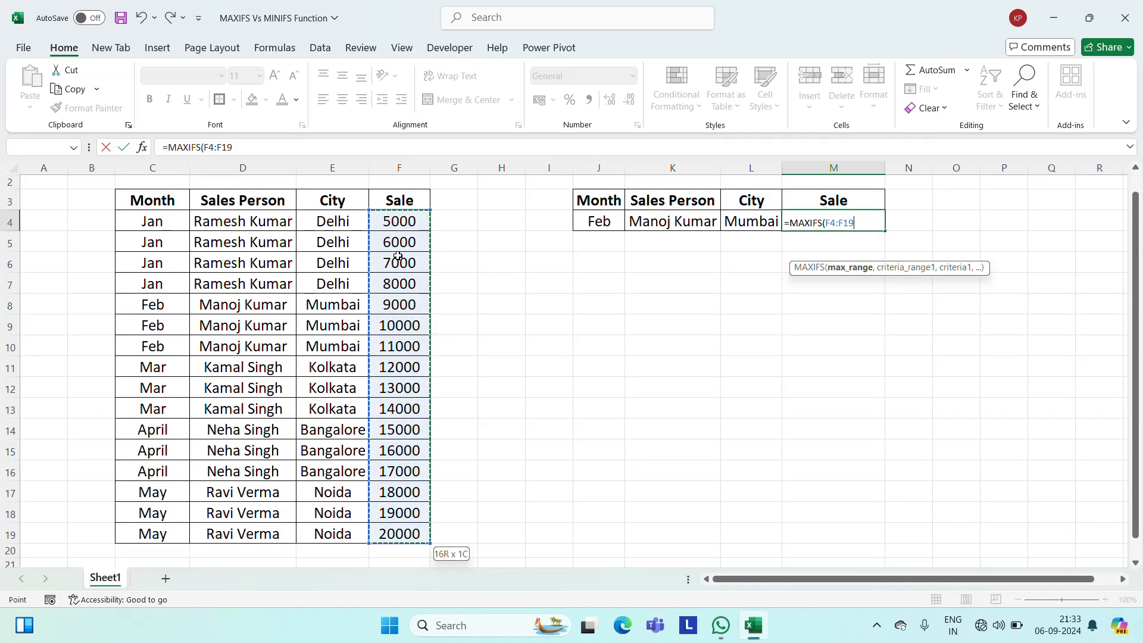
pyautogui.write(',')
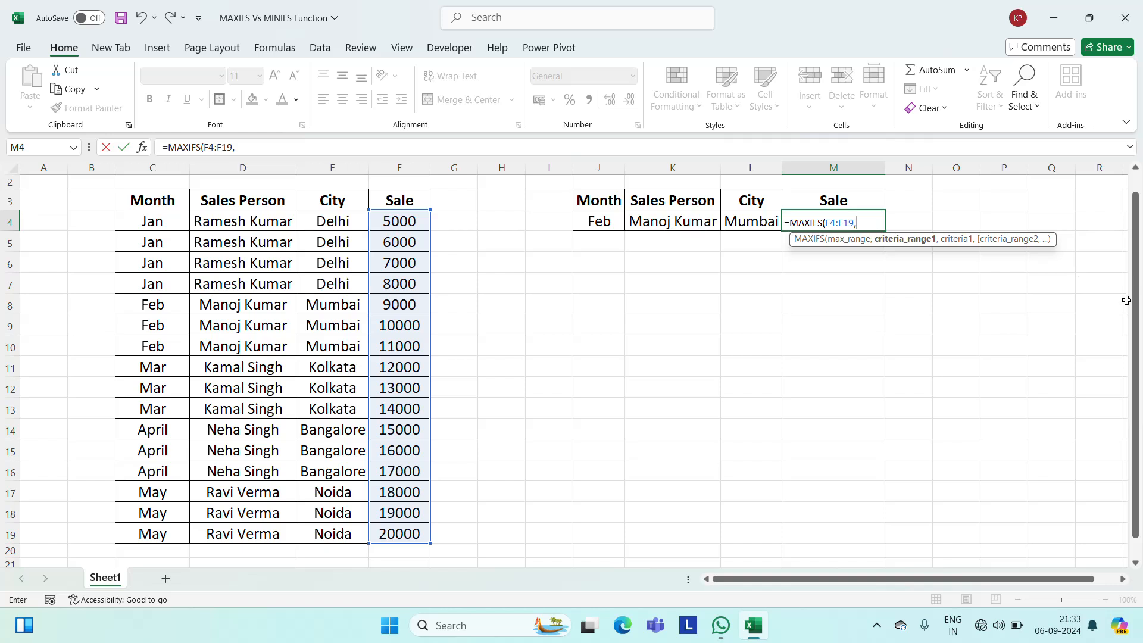
# Add the Month column C4:C19 as the first criteria range, with J4 as its criterion.
pyautogui.moveTo(1137, 290); pyautogui.dragTo(1140, 262)
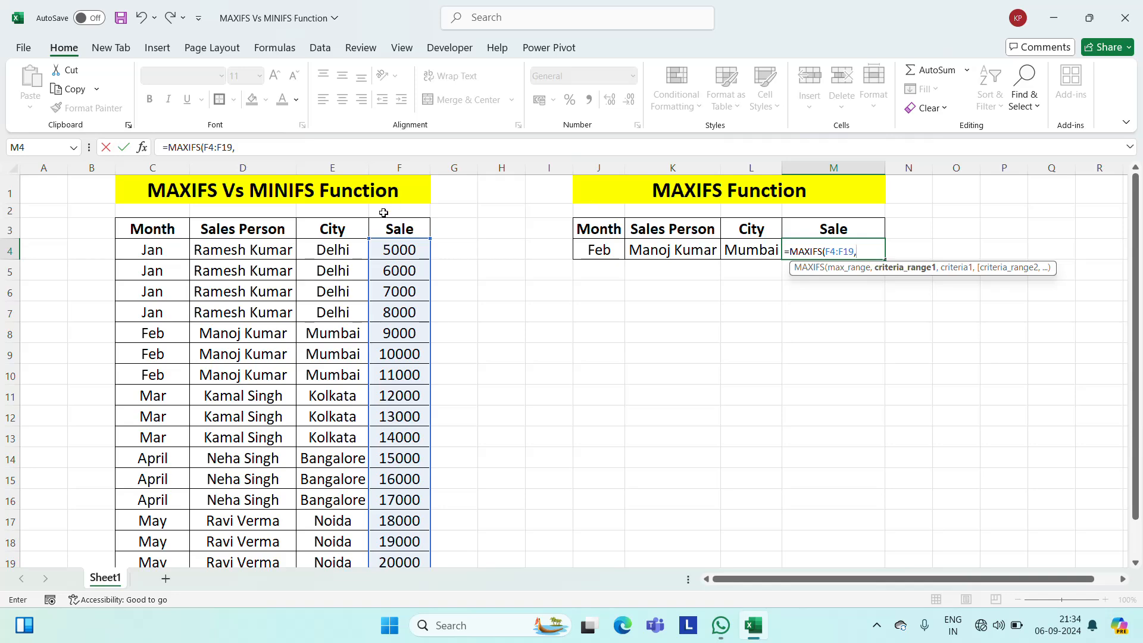
pyautogui.click(143, 249)
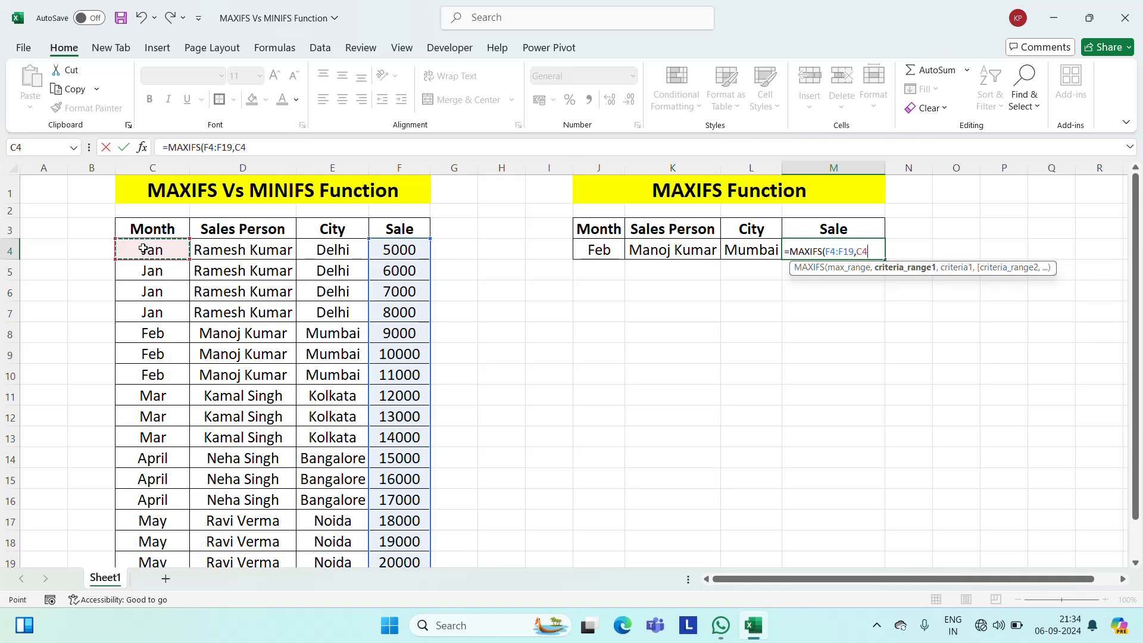
pyautogui.hotkey('ctrl', 'shift', 'Down')
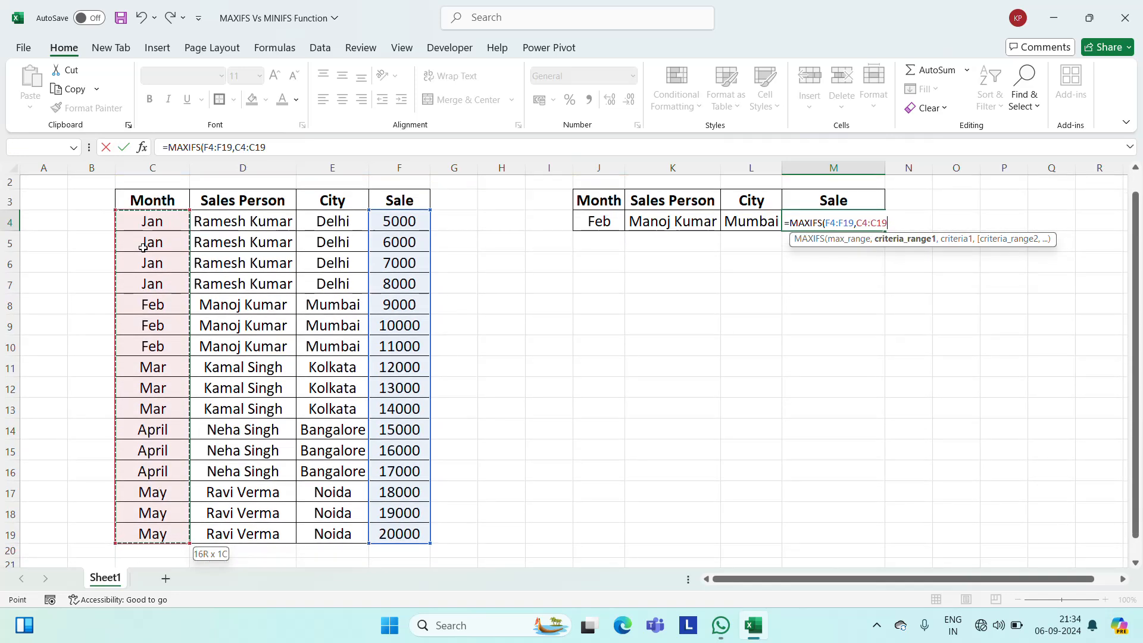
pyautogui.write(',')
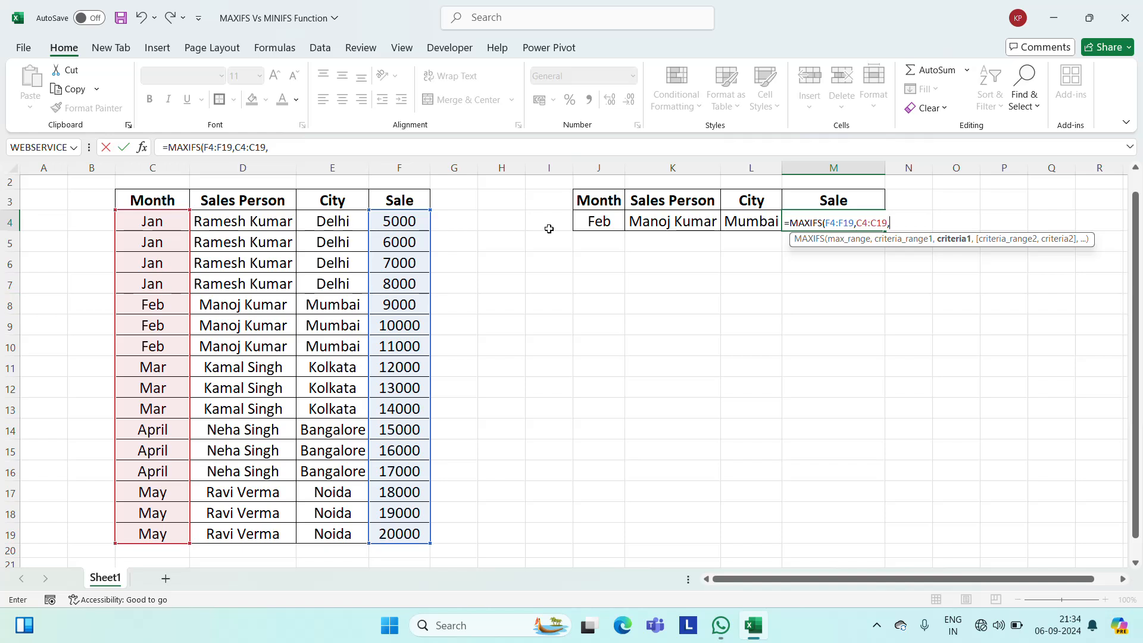
pyautogui.click(583, 220)
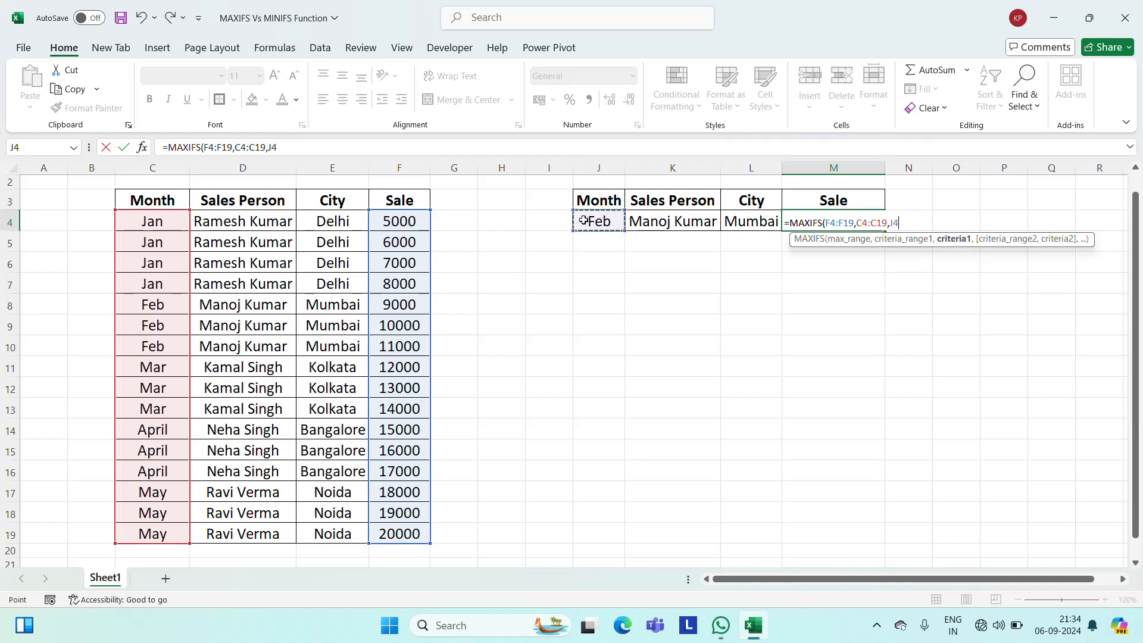
pyautogui.write(',')
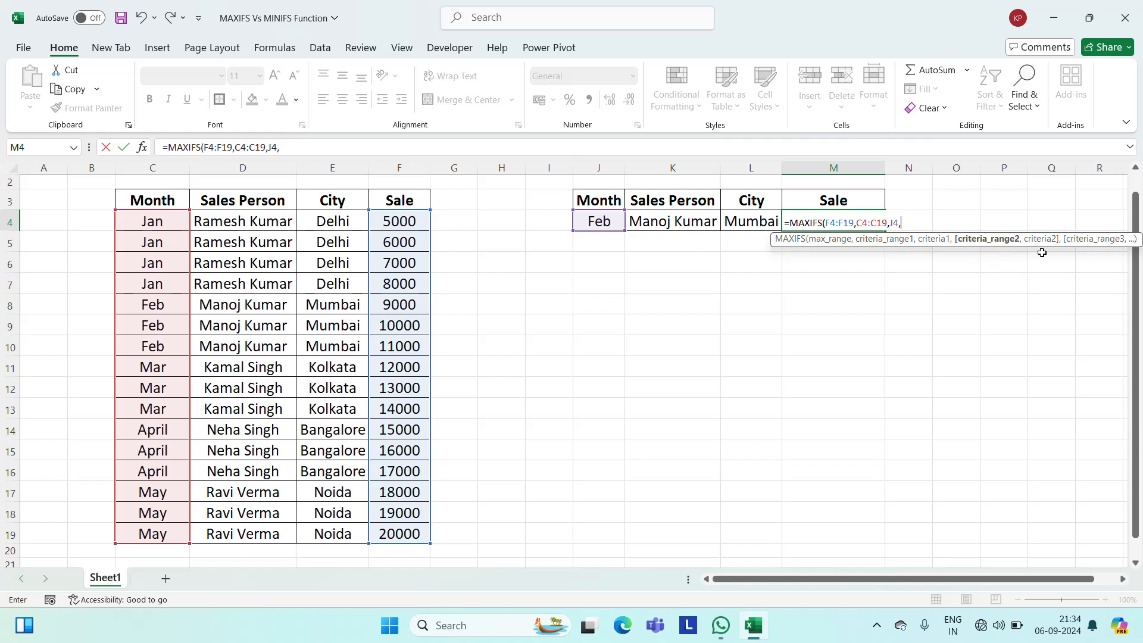
# Add the Sales Person column D4:D19 as the second criteria range, with K4 as its criterion.
pyautogui.click(243, 226)
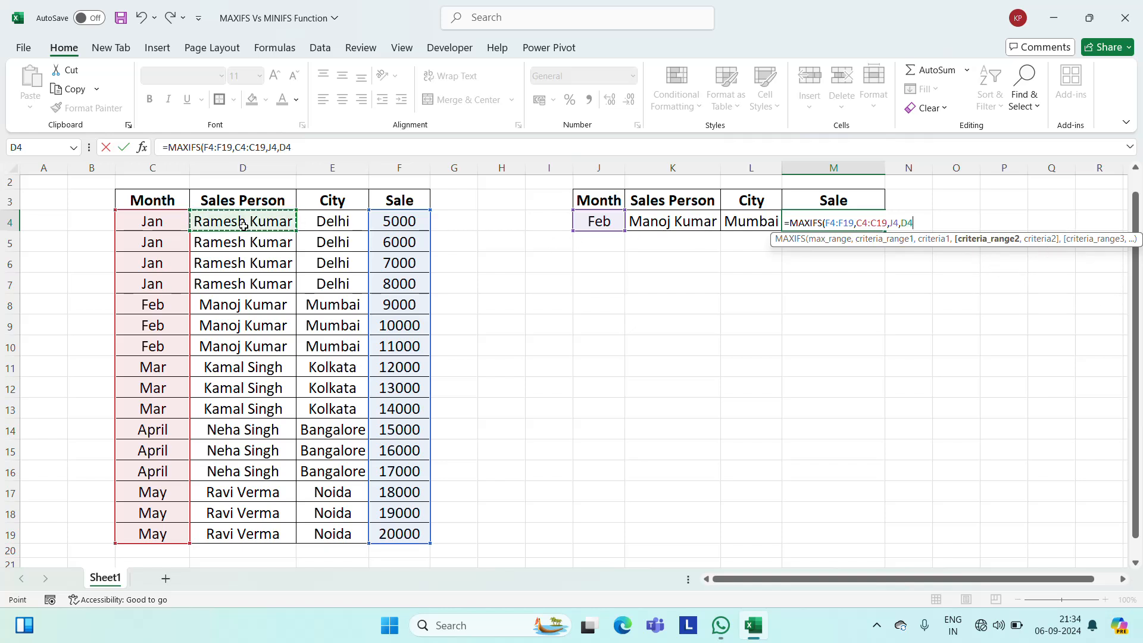
pyautogui.hotkey('ctrl', 'shift', 'Down')
pyautogui.write(',')
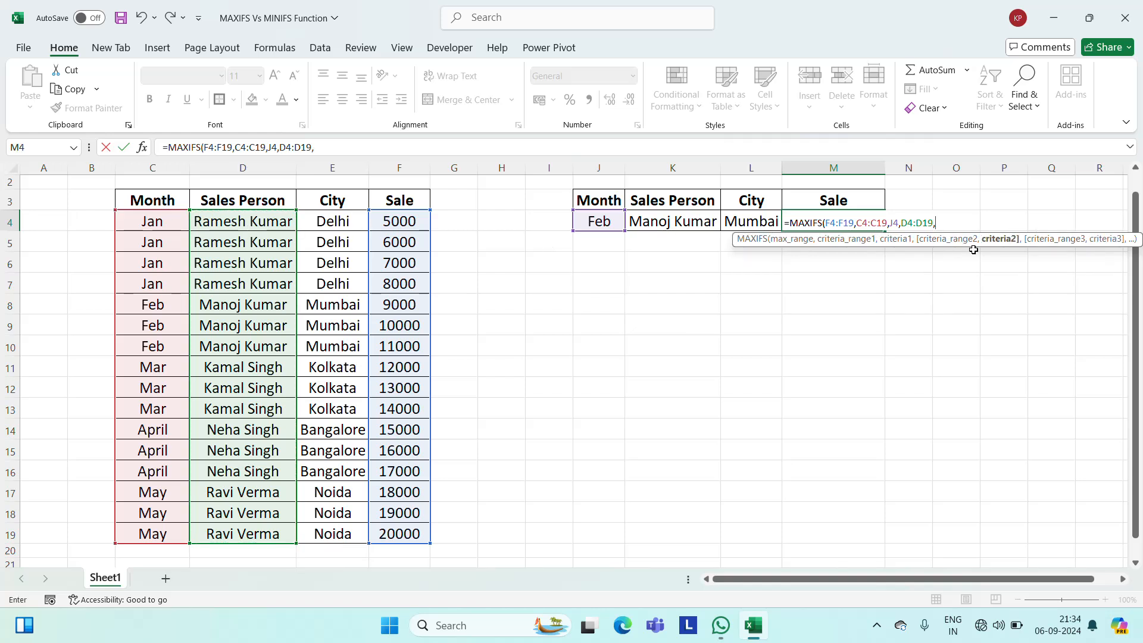
pyautogui.click(668, 221)
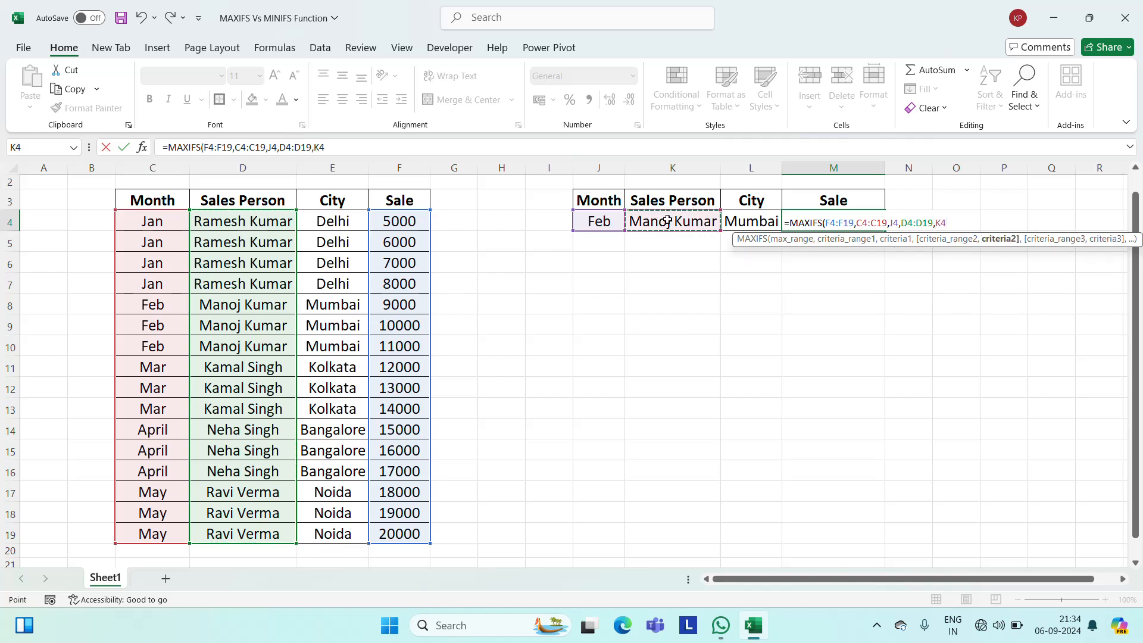
pyautogui.write(',')
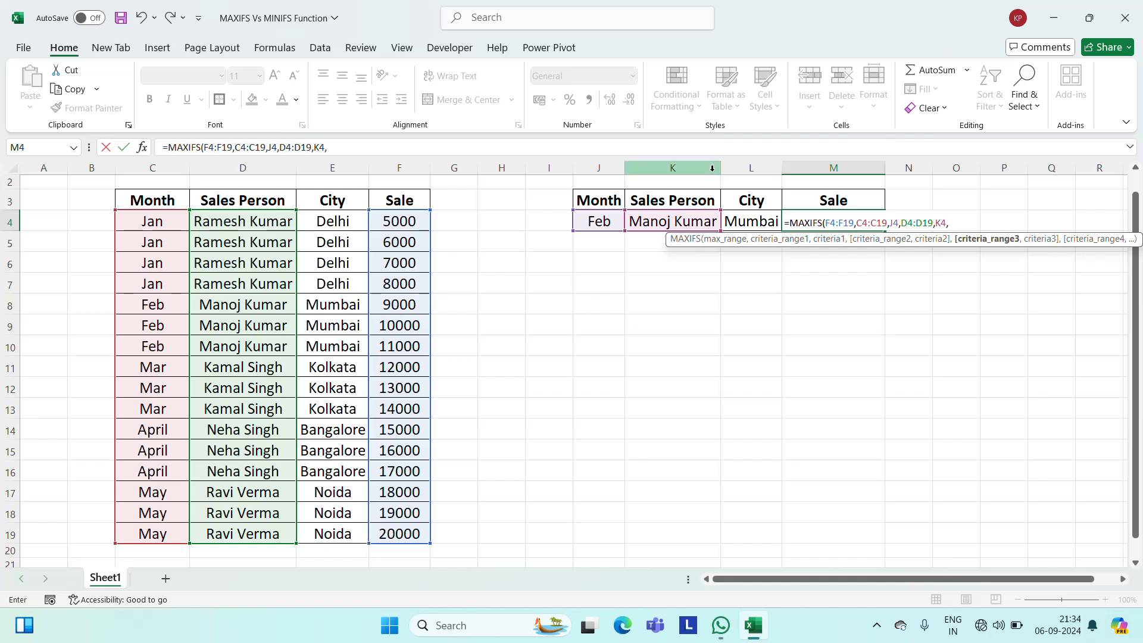
# Add the City column E4:E19 as the third criteria range with L4 as its criterion, and enter the formula.
pyautogui.click(320, 217)
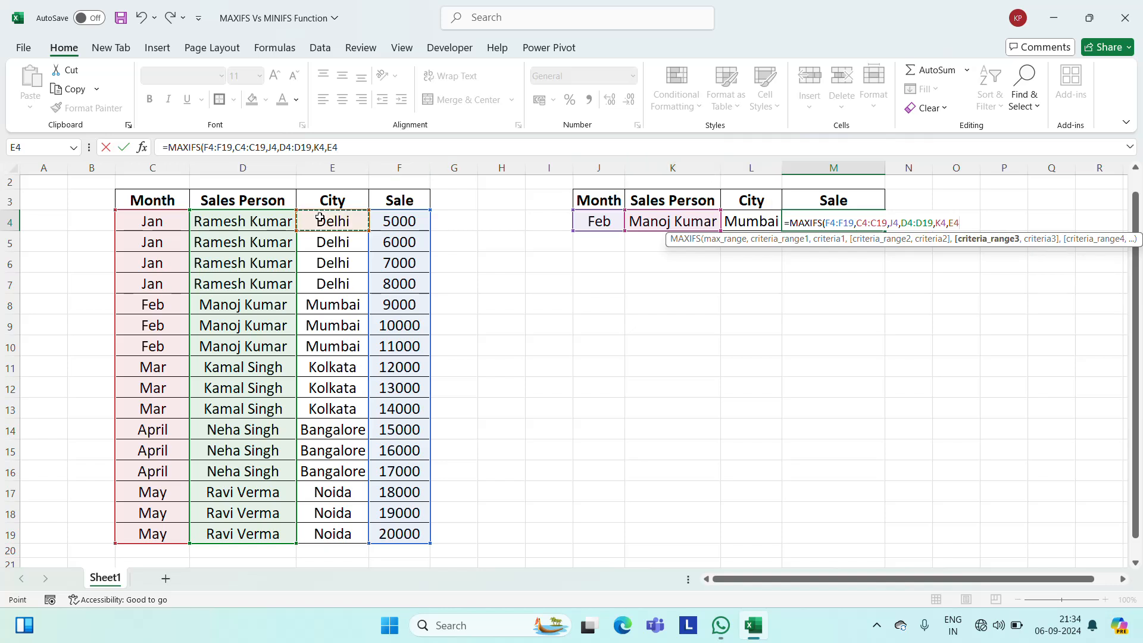
pyautogui.hotkey('ctrl', 'shift', 'Down')
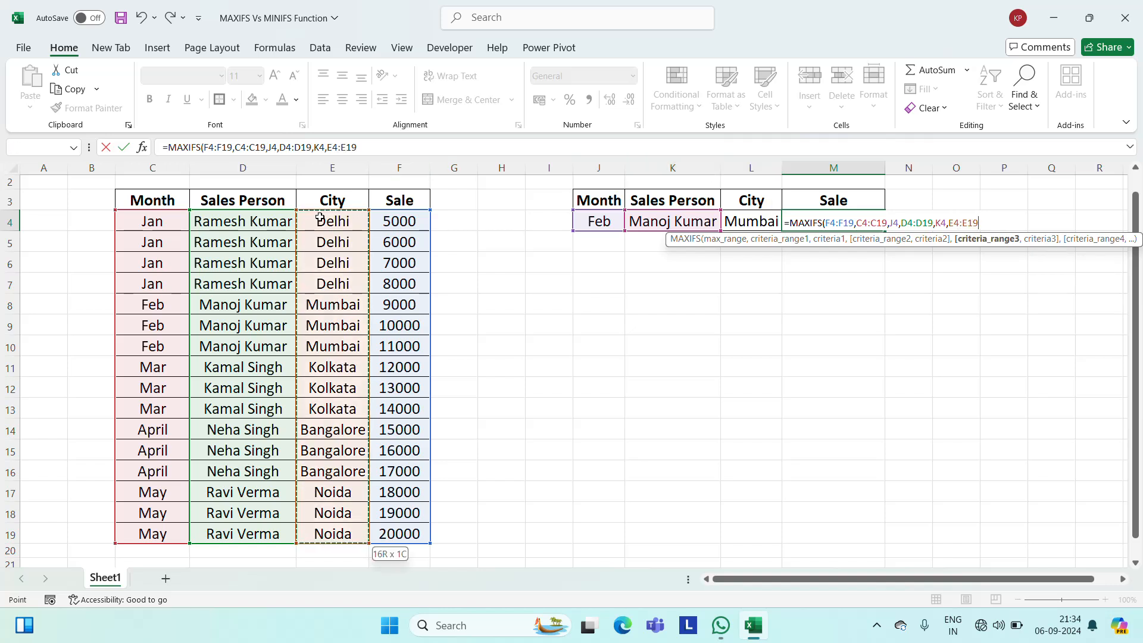
pyautogui.write(',')
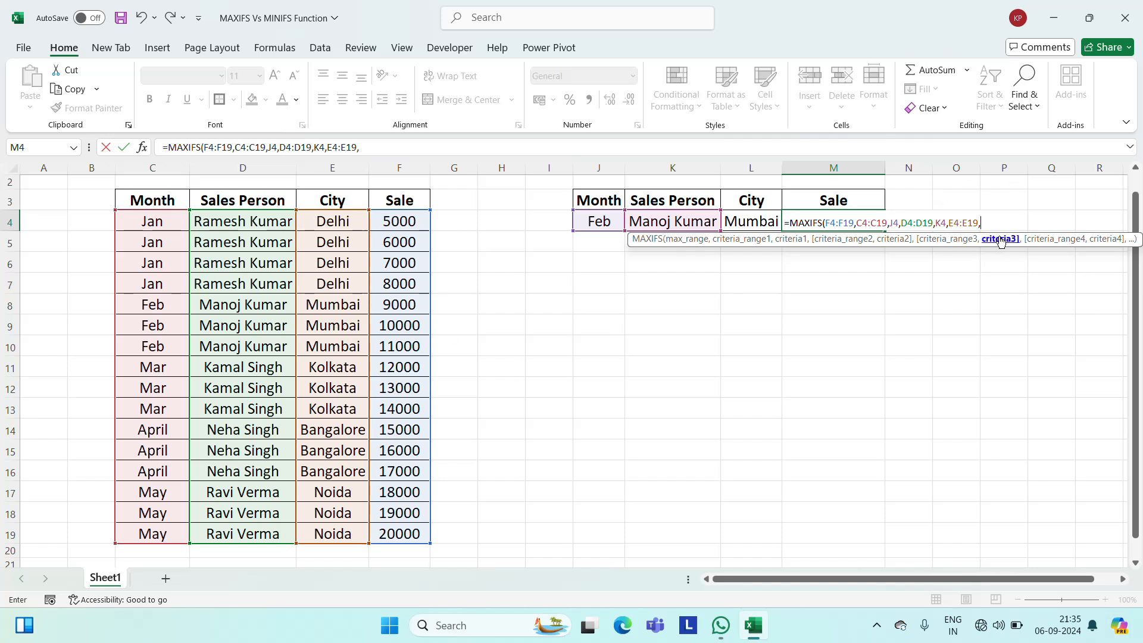
pyautogui.click(743, 192)
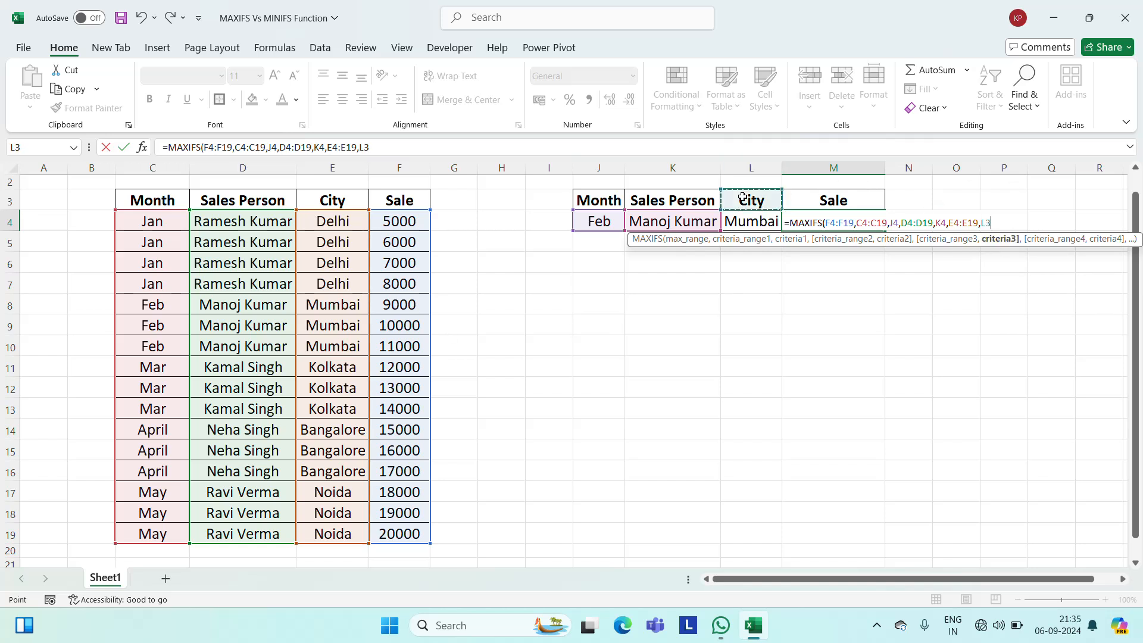
pyautogui.press('Down')
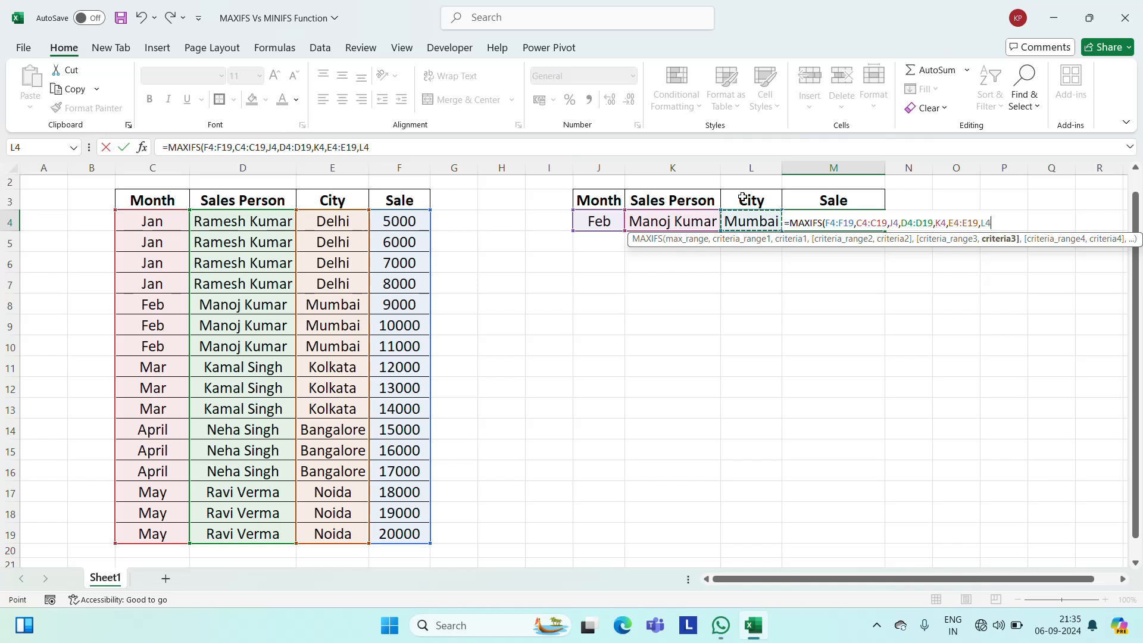
pyautogui.press('Return')
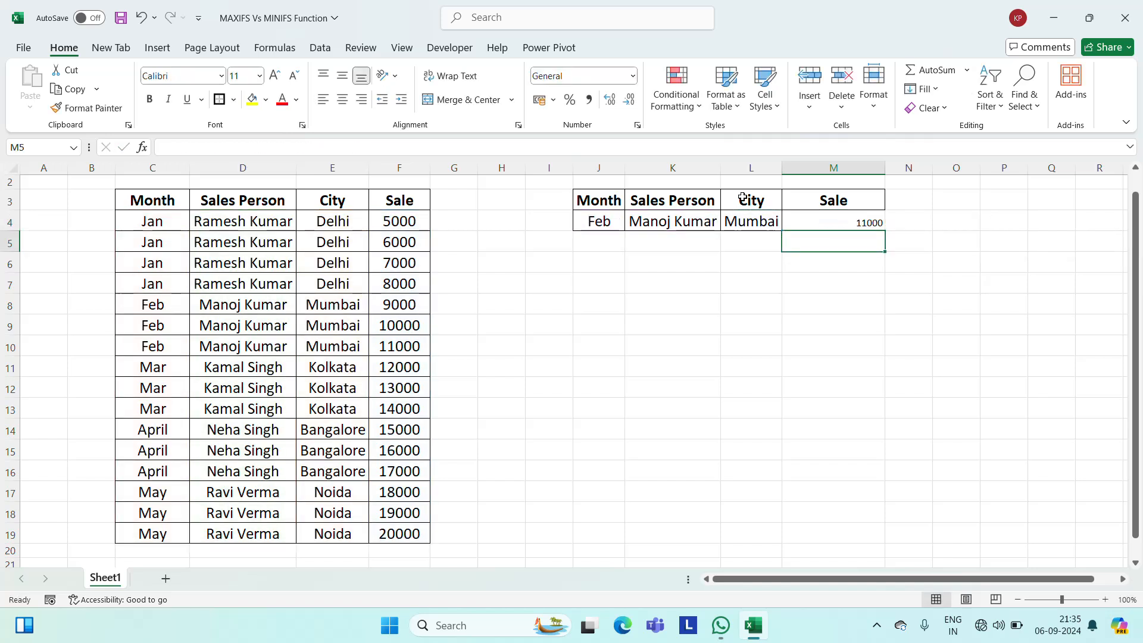
# Format the MAXIFS result in M4 as centred, 16 pt, bold text with a yellow fill.
pyautogui.press('Up')
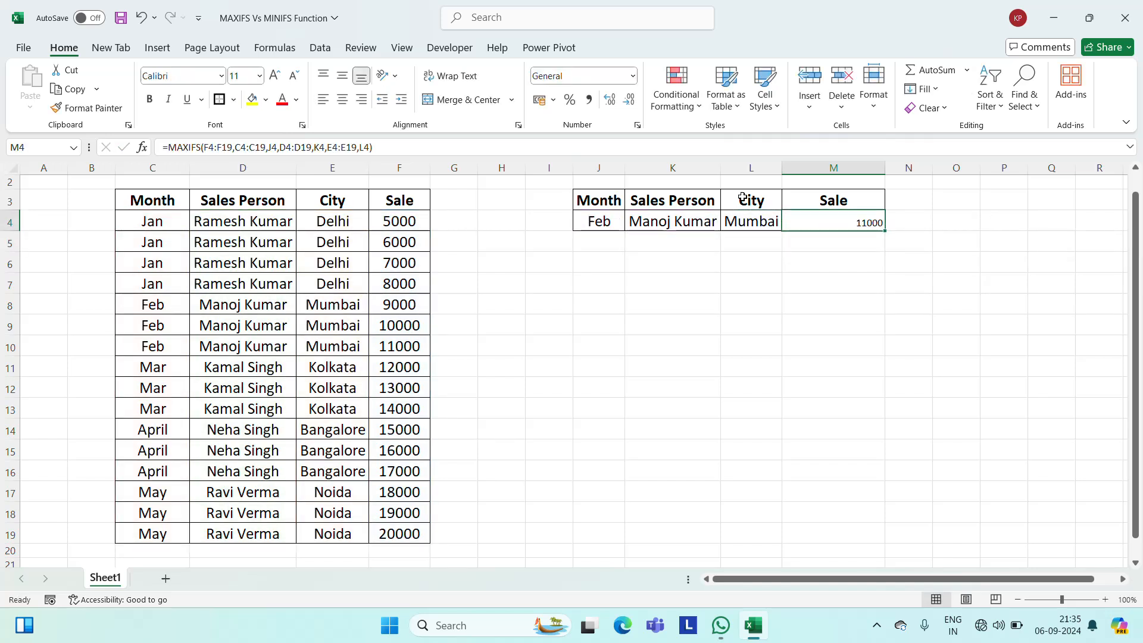
pyautogui.click(342, 99)
pyautogui.click(237, 75)
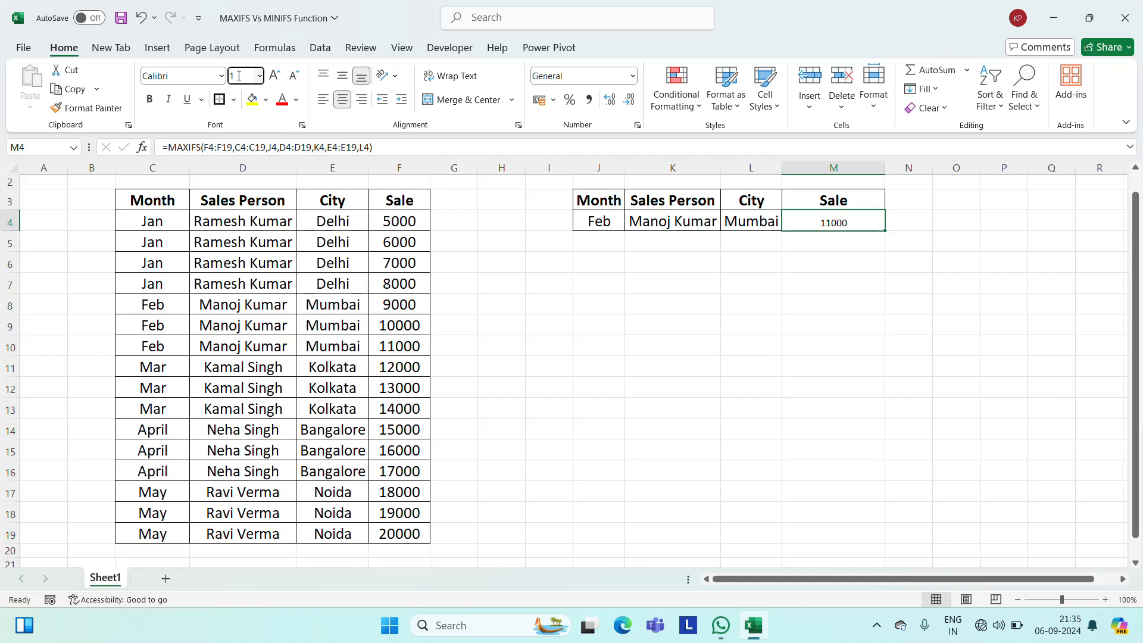
pyautogui.press('Return')
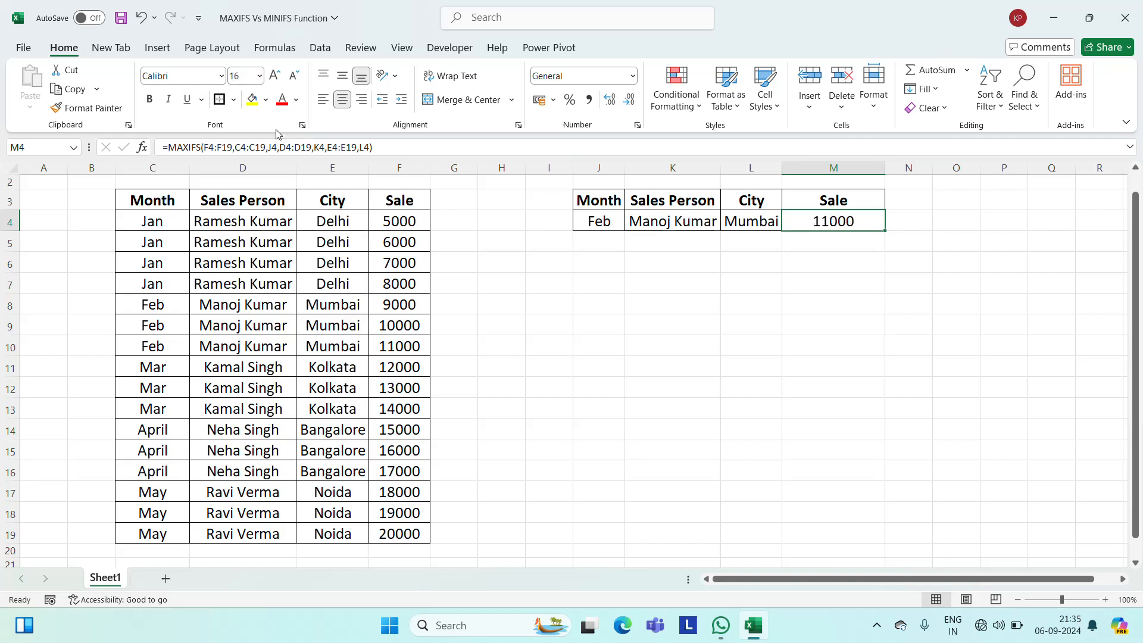
pyautogui.click(150, 100)
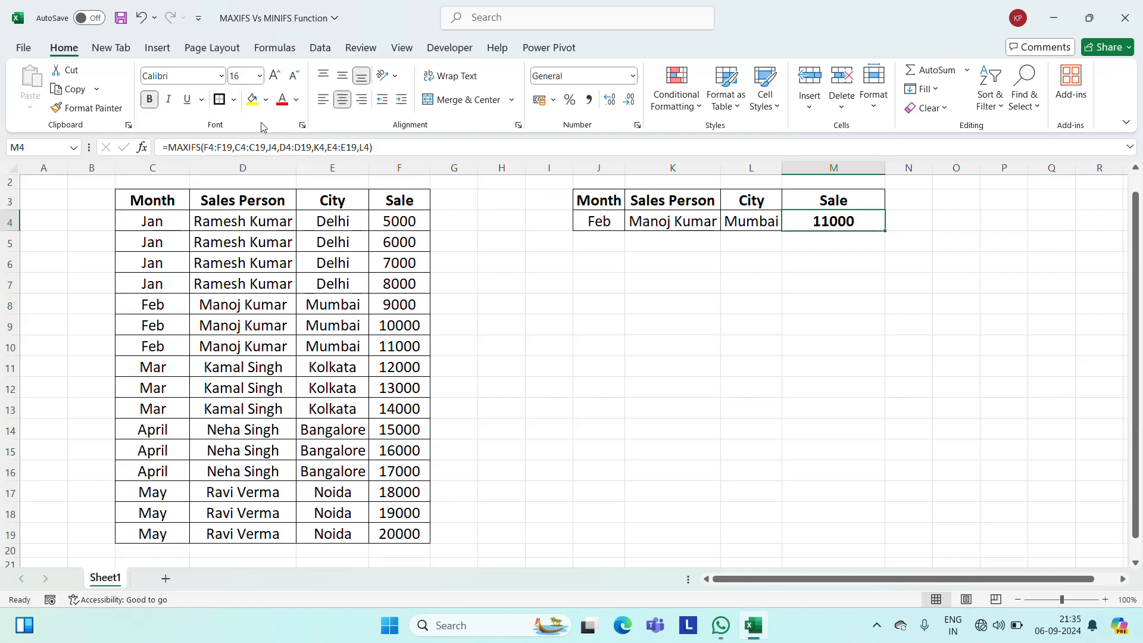
pyautogui.click(252, 99)
pyautogui.click(720, 293)
# Review the month, sales person and city criteria in J4:L4 and the MAXIFS formula in M4.
pyautogui.press('Up')
pyautogui.press('Up')
pyautogui.press('Up')
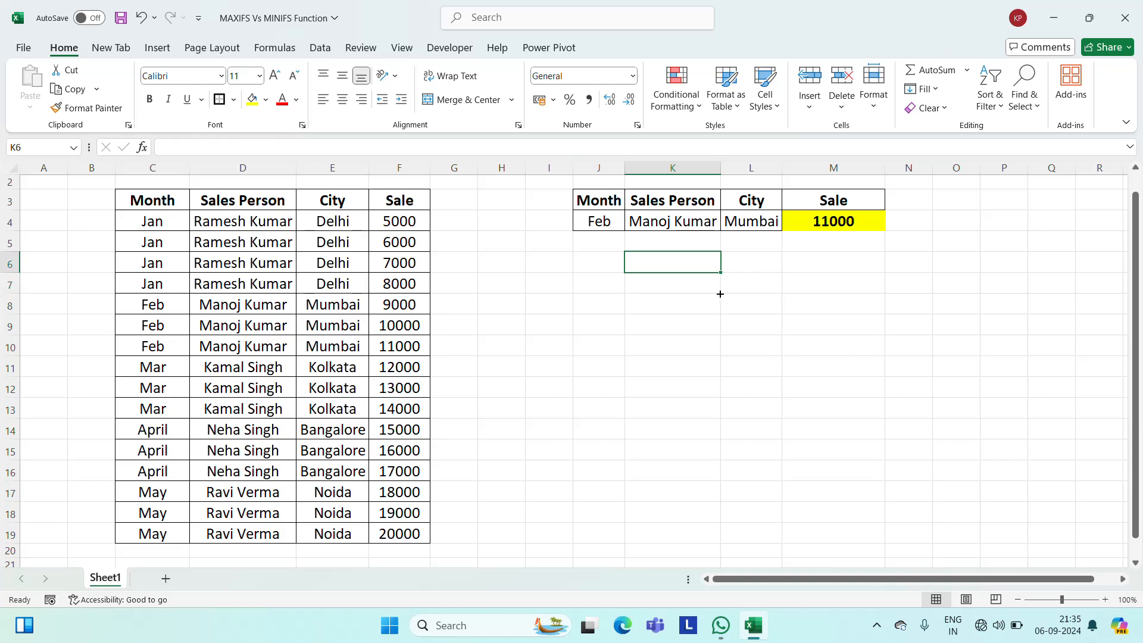
pyautogui.press('Left')
pyautogui.press('Left')
pyautogui.press('Left')
pyautogui.press('Left')
pyautogui.press('Right')
pyautogui.press('Right')
pyautogui.press('Right')
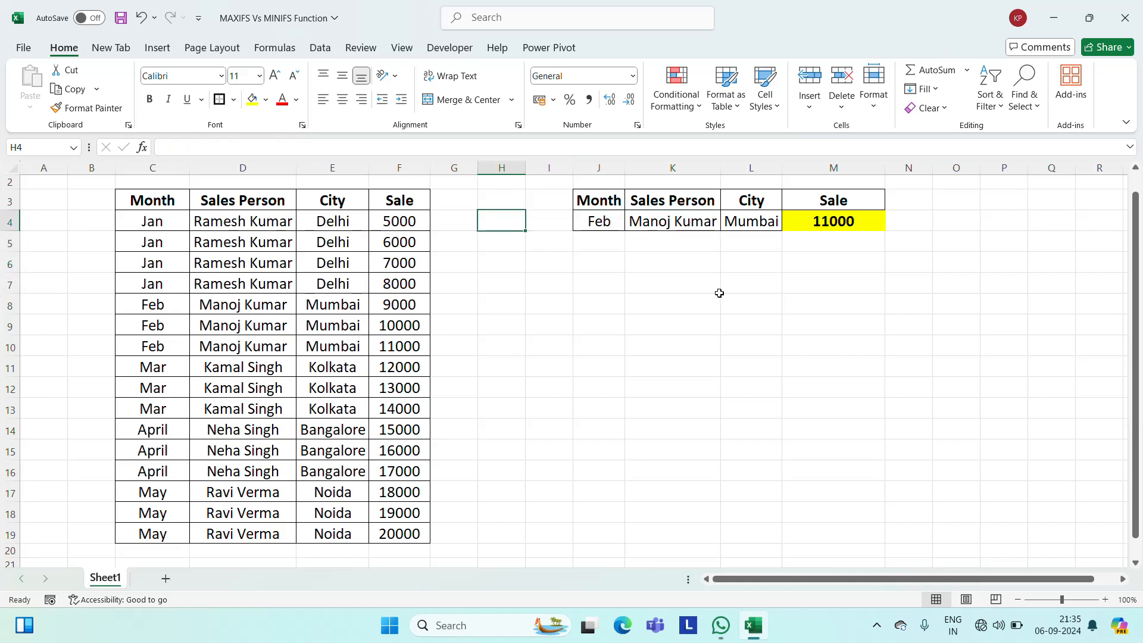
pyautogui.press('Up')
pyautogui.press('Down')
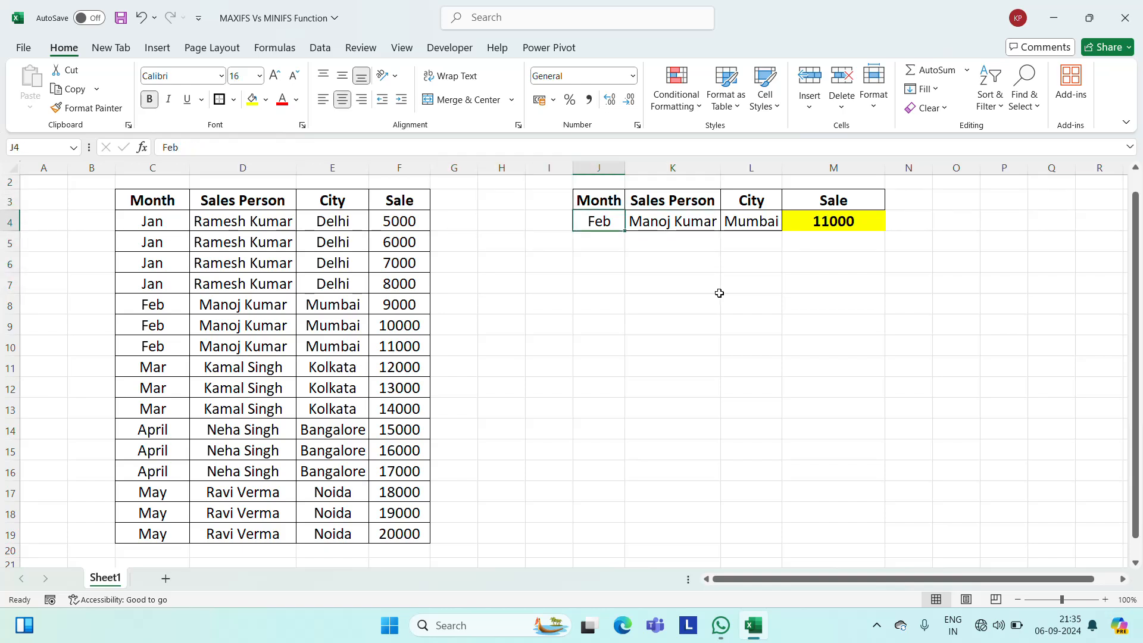
pyautogui.press('Right')
pyautogui.press('Up')
pyautogui.press('Down')
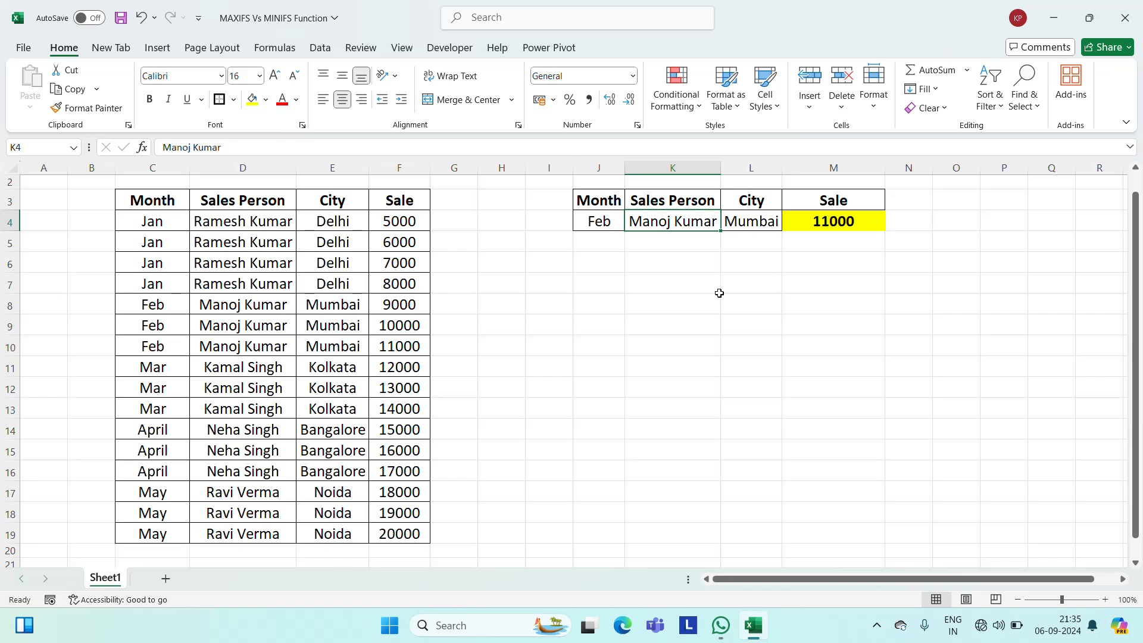
pyautogui.press('Right')
pyautogui.press('Up')
pyautogui.press('Down')
pyautogui.press('Right')
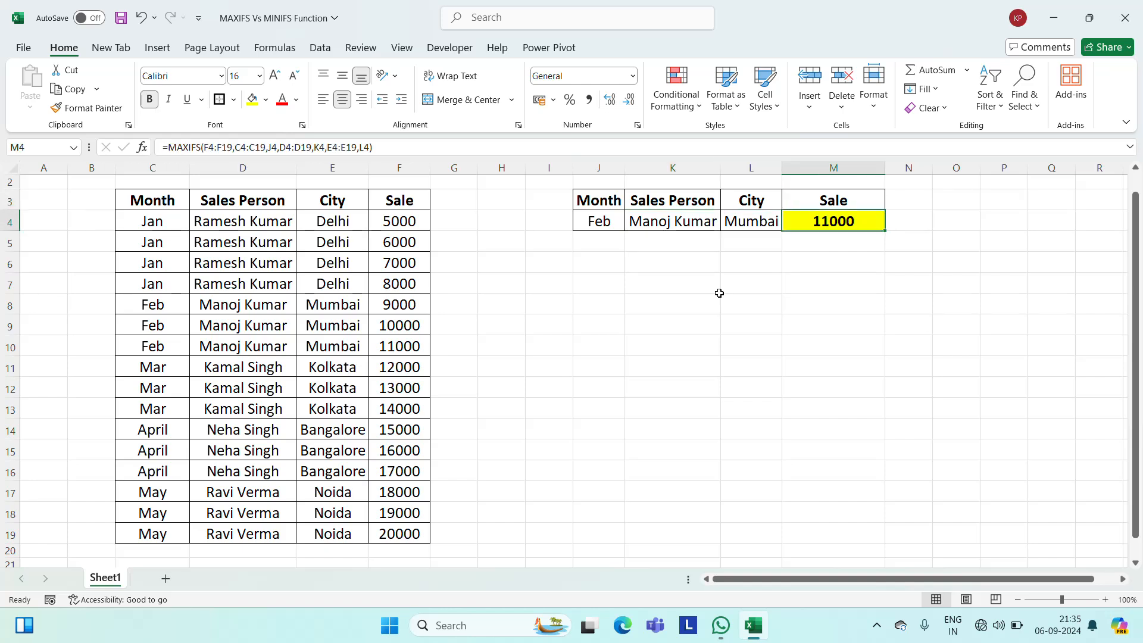
# Examine the matching Feb records in rows 8 to 10 of the sales data against the MAXIFS result.
pyautogui.press('Left')
pyautogui.press('Left')
pyautogui.press('Left')
pyautogui.press('Left')
pyautogui.press('Left')
pyautogui.press('Left')
pyautogui.press('Left')
pyautogui.press('Left')
pyautogui.press('Left')
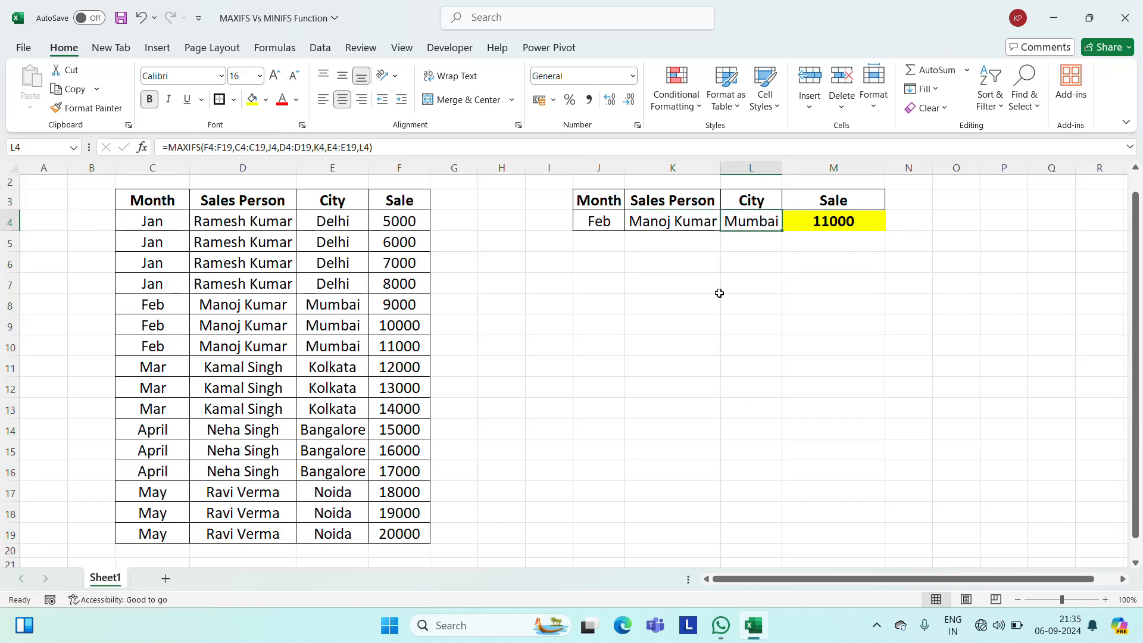
pyautogui.press('Down')
pyautogui.press('Down')
pyautogui.press('Down')
pyautogui.press('Down')
pyautogui.press('Down')
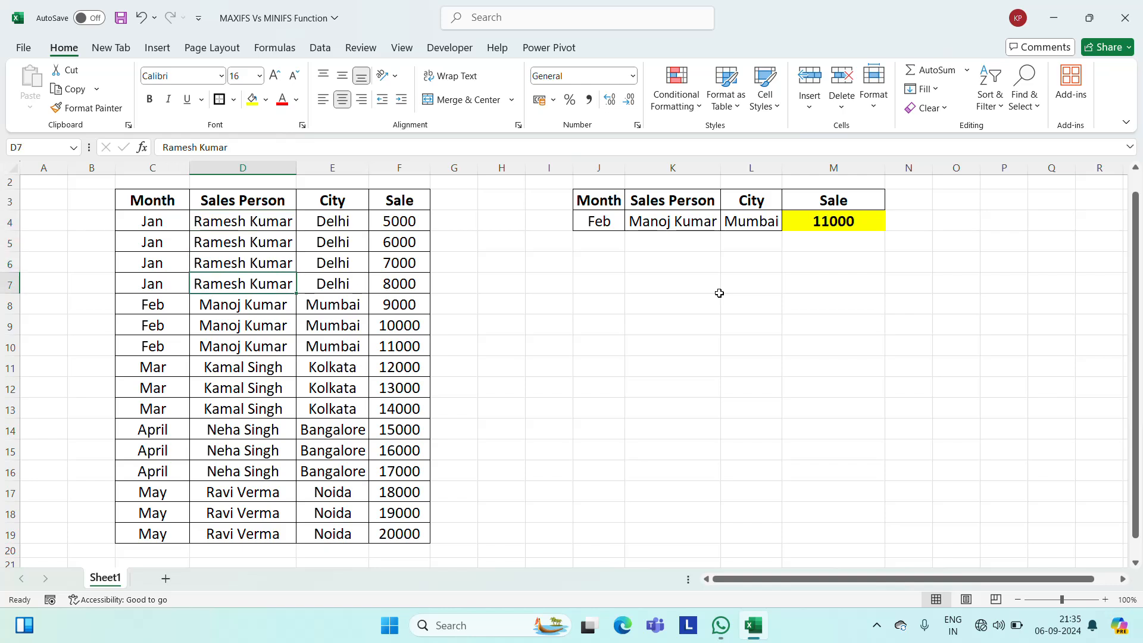
pyautogui.press('Up')
pyautogui.press('Left')
pyautogui.hotkey('shift', 'Down')
pyautogui.hotkey('shift', 'Down')
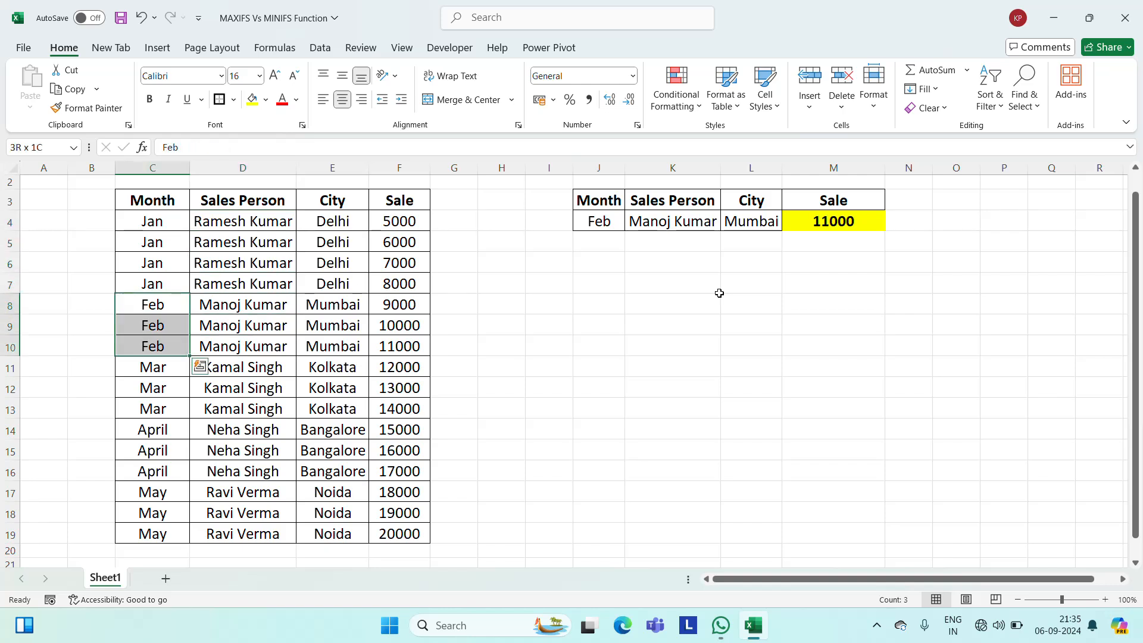
pyautogui.hotkey('shift', 'Right')
pyautogui.hotkey('shift', 'Right')
pyautogui.hotkey('shift', 'Right')
pyautogui.press('Right')
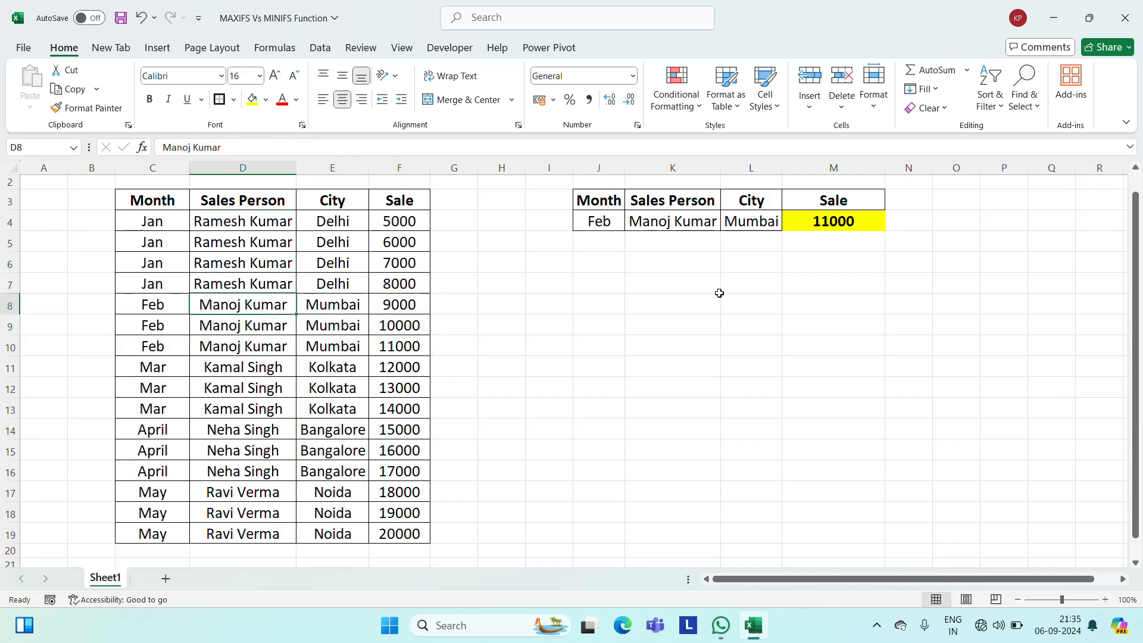
# Examine the Feb record in C10:F10 against the MAXIFS result in M4.
pyautogui.press('Right')
pyautogui.press('Right')
pyautogui.press('Down')
pyautogui.press('Down')
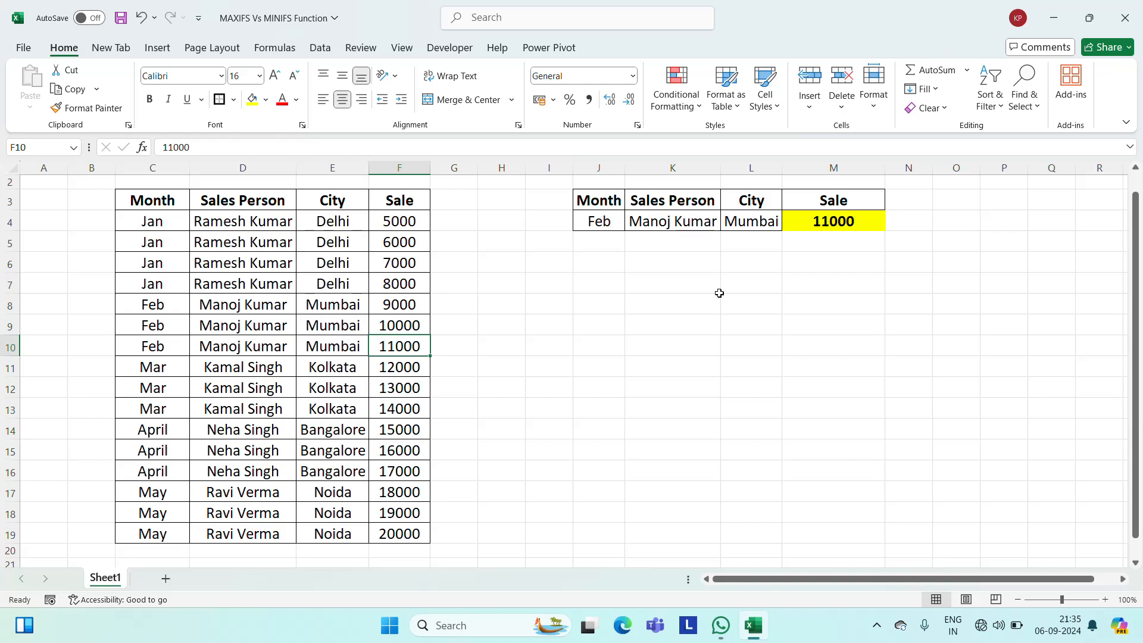
pyautogui.press('Left')
pyautogui.press('Left')
pyautogui.press('Left')
pyautogui.press('Right')
pyautogui.press('Right')
pyautogui.press('Right')
# Set the sale in F9 to 12000 and check the MAXIFS result in M4.
pyautogui.press('Up')
pyautogui.write('12000')
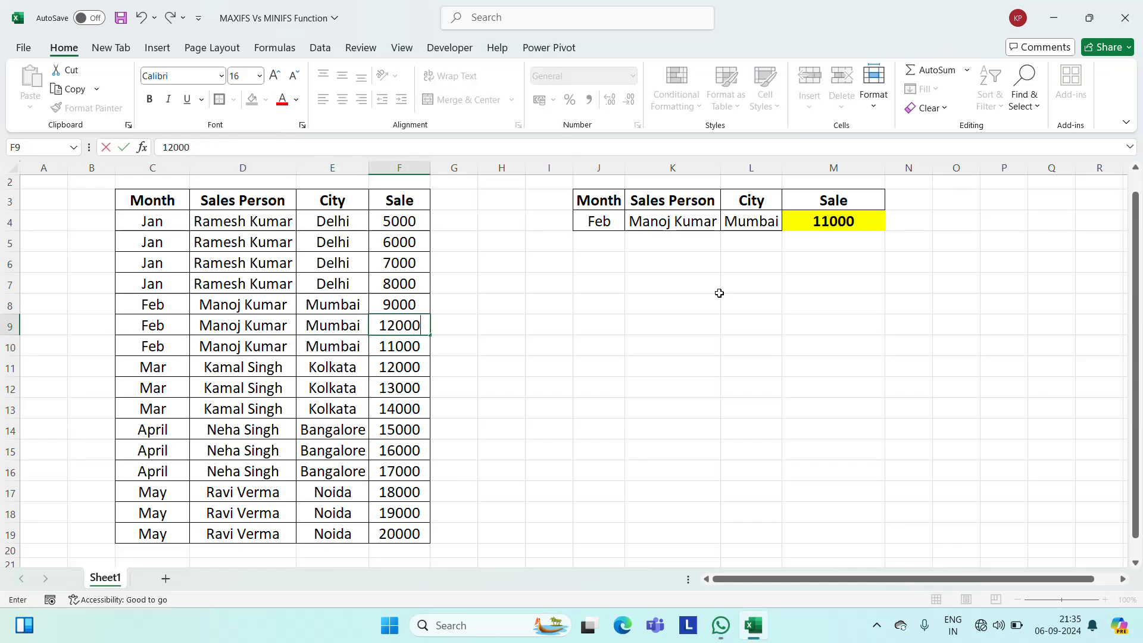
pyautogui.press('Return')
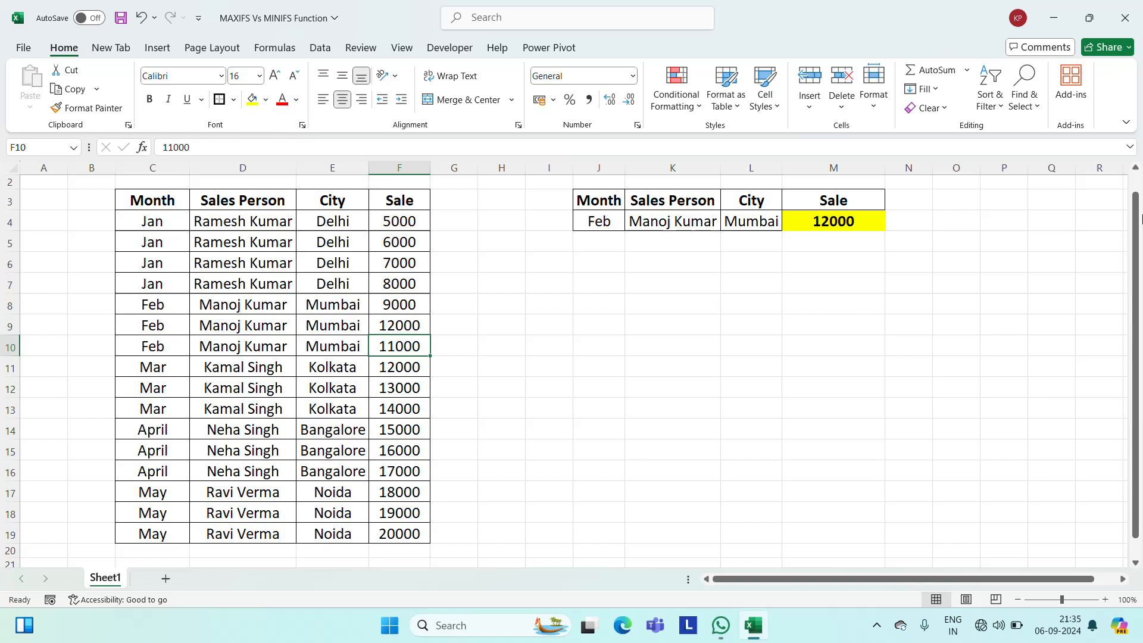
pyautogui.click(845, 226)
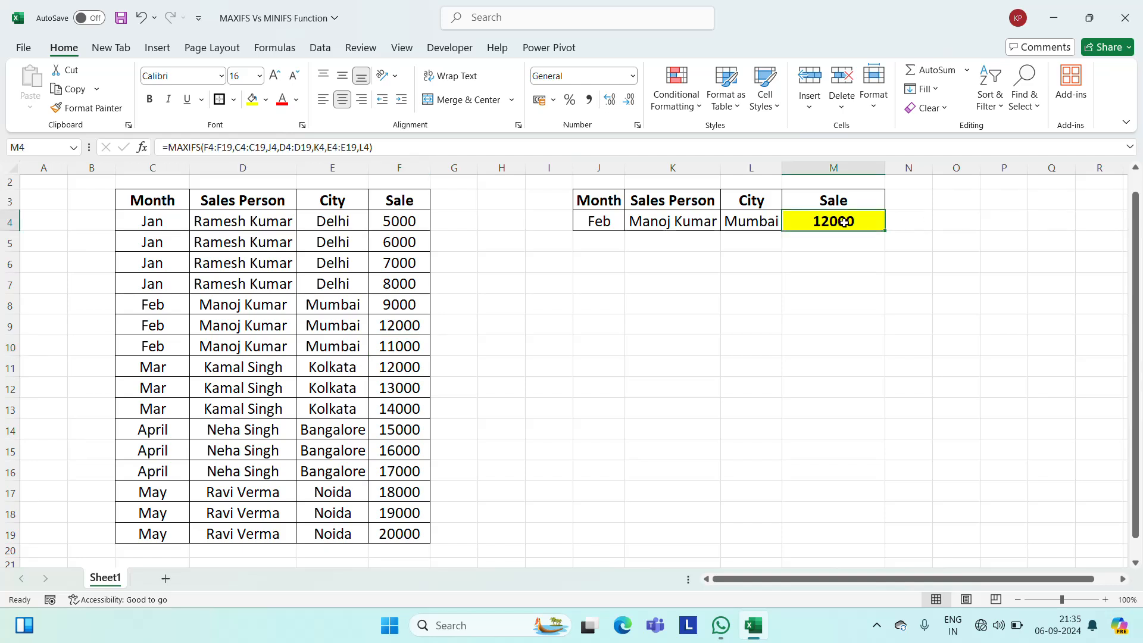
pyautogui.click(392, 354)
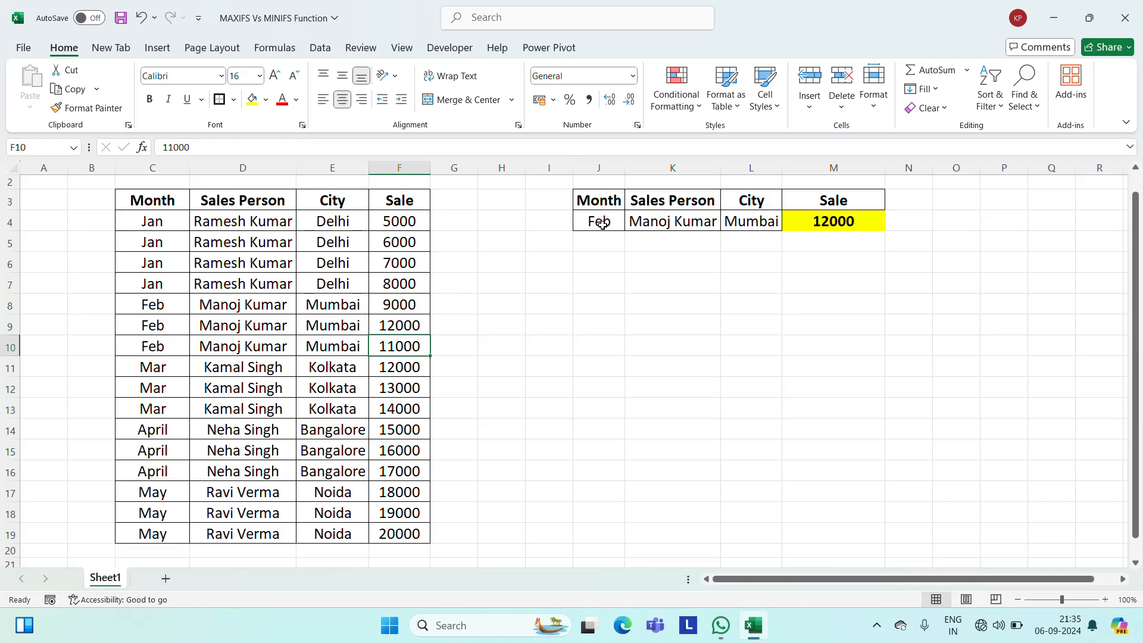
pyautogui.click(707, 242)
pyautogui.press('Up')
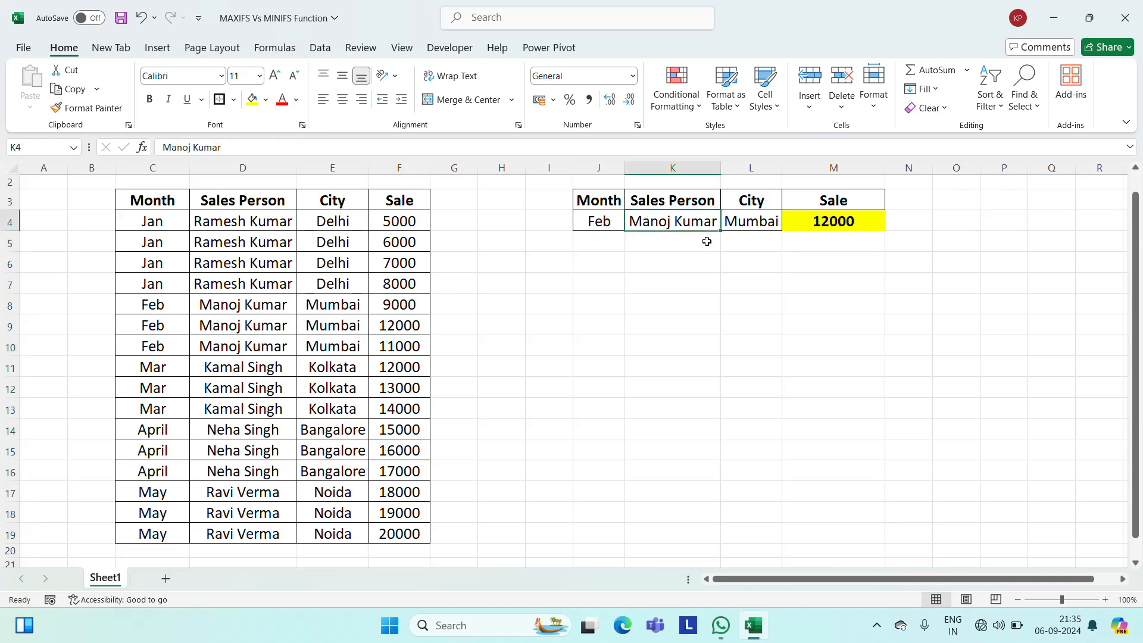
pyautogui.press('Up')
pyautogui.press('Up')
pyautogui.press('Up')
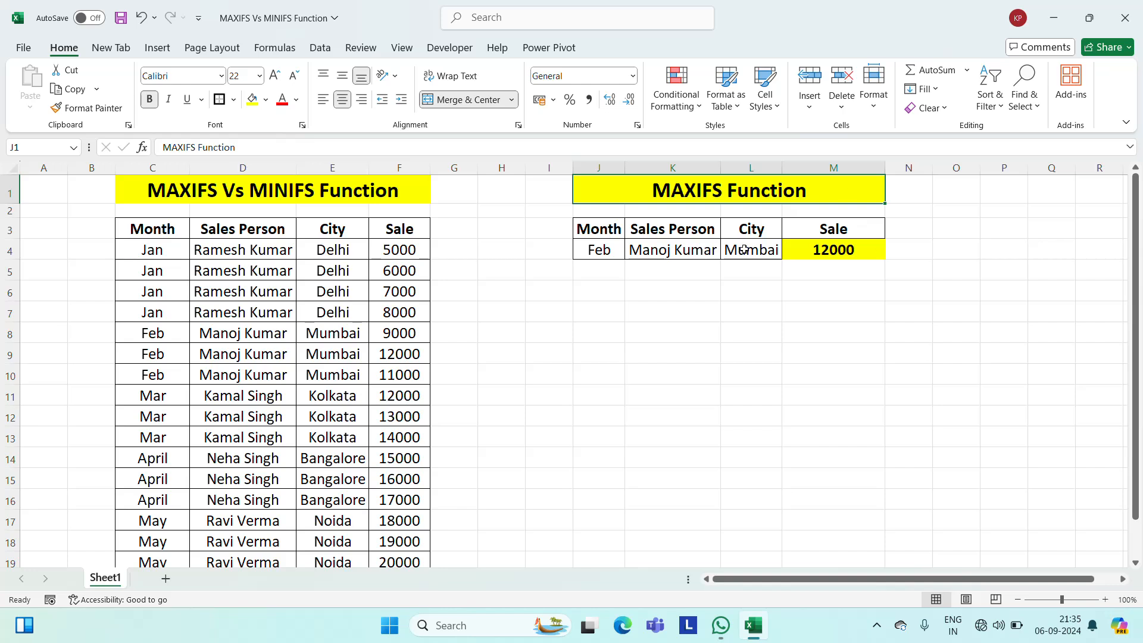
# Set the city criterion in L4 to Delhi and check the MAXIFS result in M4.
pyautogui.click(770, 248)
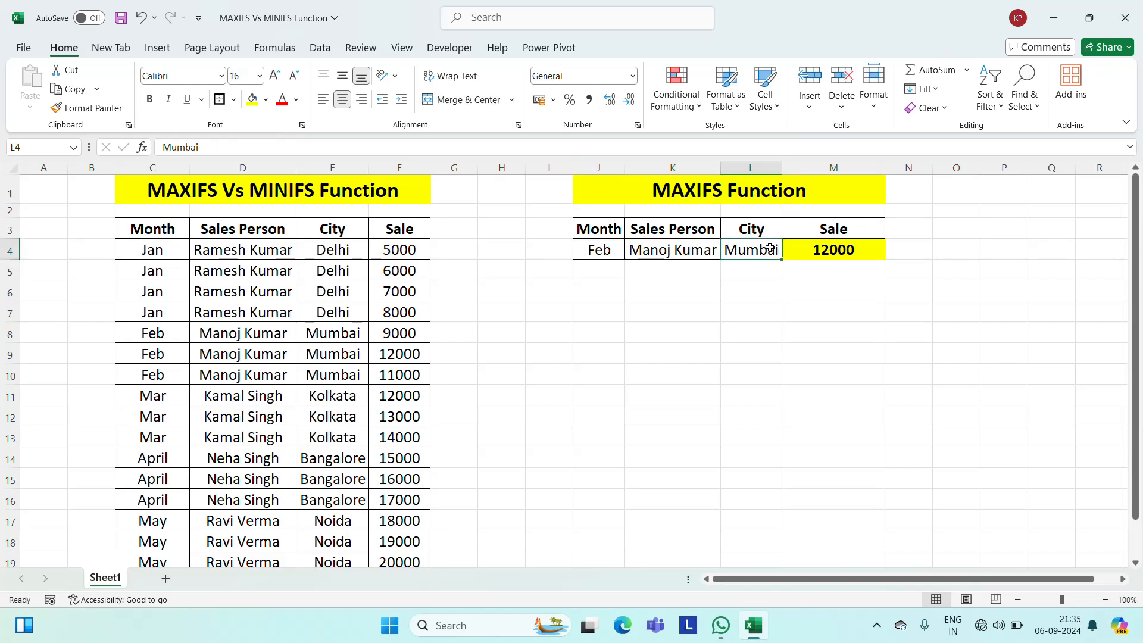
pyautogui.write('De')
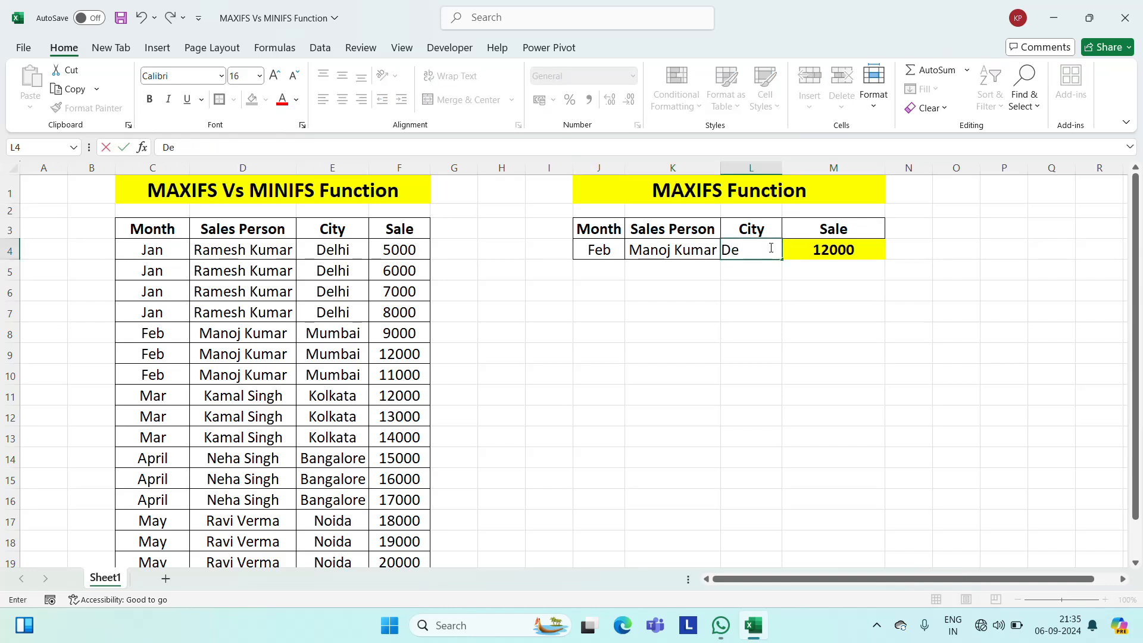
pyautogui.write('lhi')
pyautogui.hotkey('ctrl', 'Return')
pyautogui.press('Right')
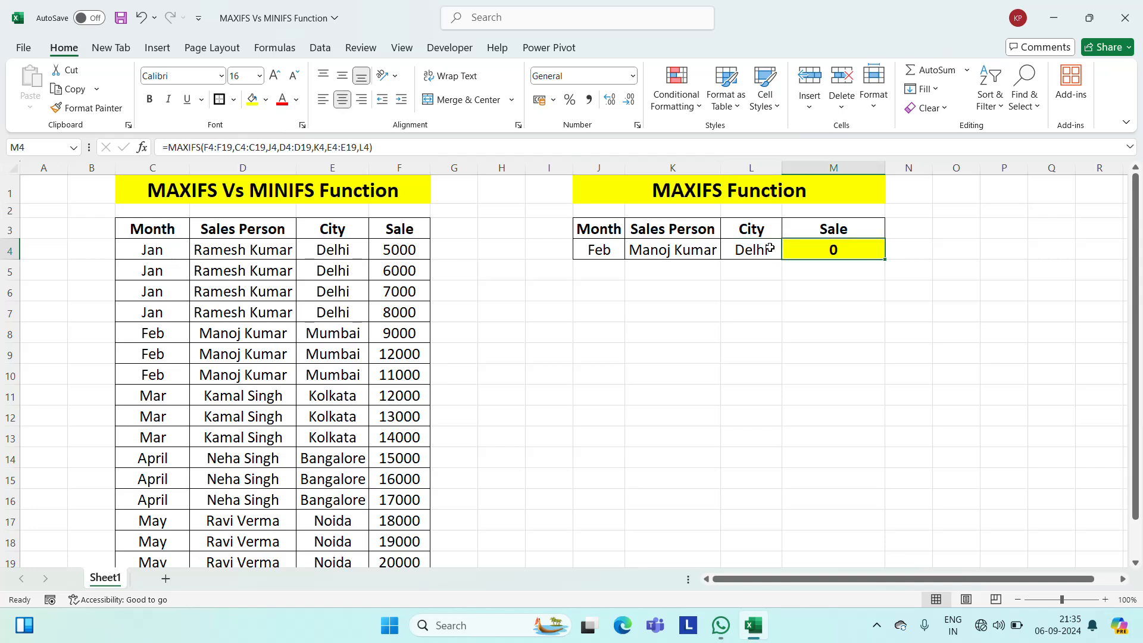
pyautogui.press('Left')
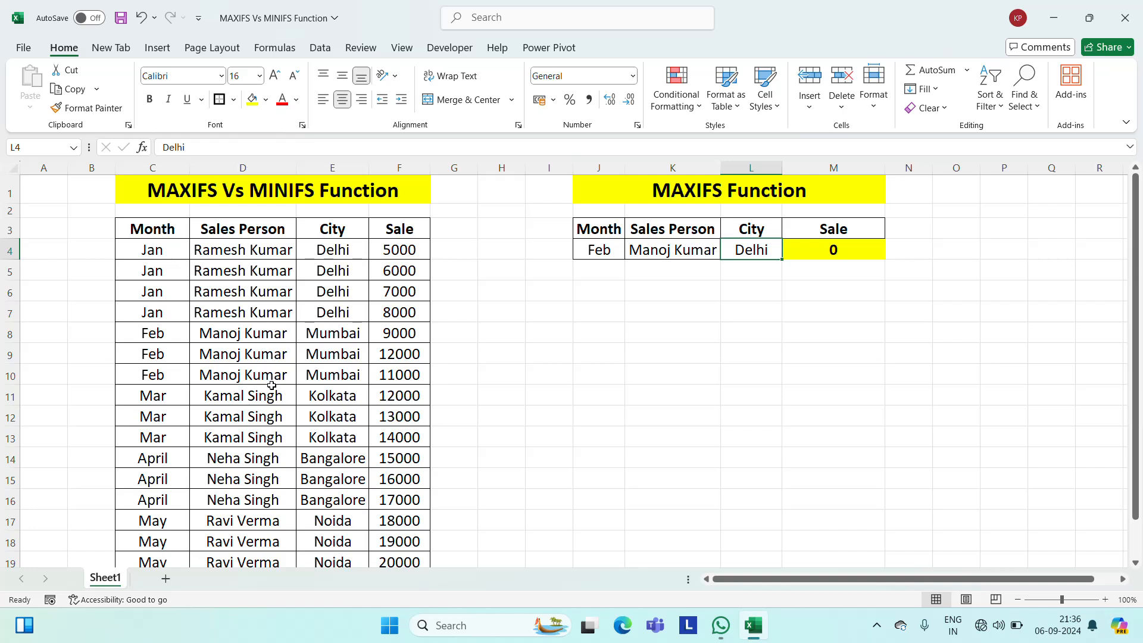
# Test the MAXIFS match with Delhi as the city in E8, and undo the changes to E8 and L4.
pyautogui.click(336, 344)
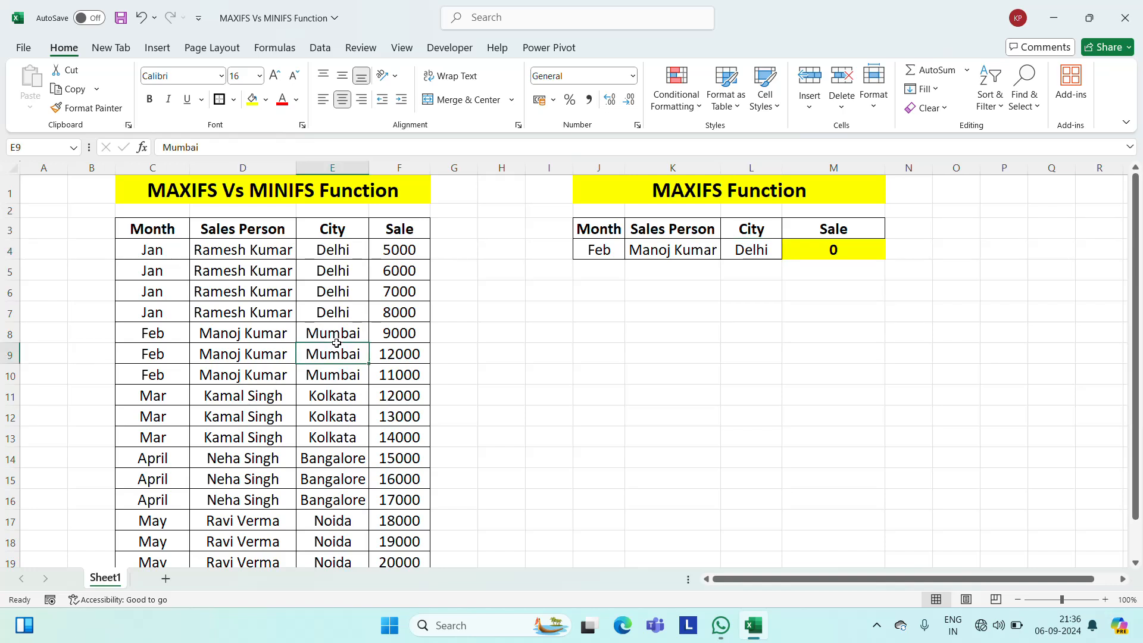
pyautogui.press('Up')
pyautogui.write('Del')
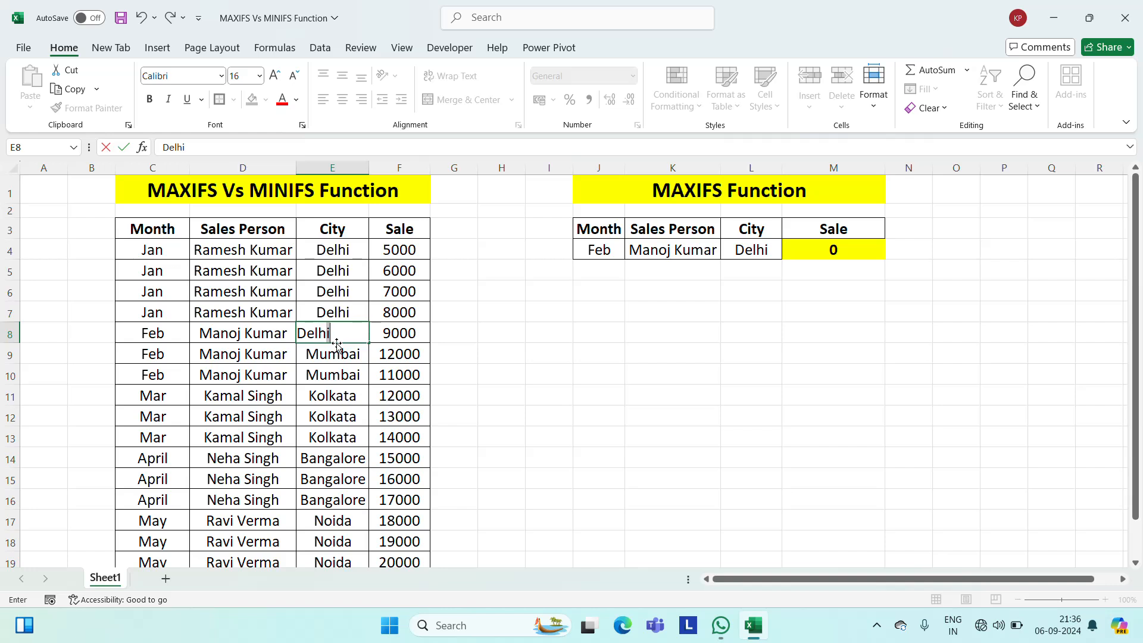
pyautogui.hotkey('ctrl', 'Return')
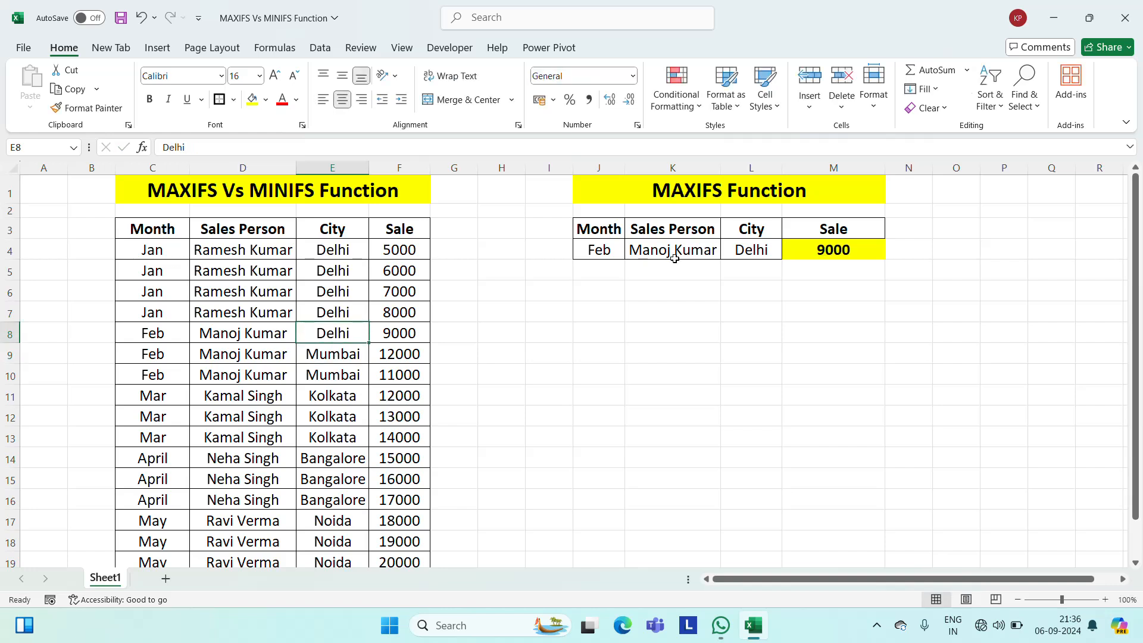
pyautogui.hotkey('ctrl', 'z')
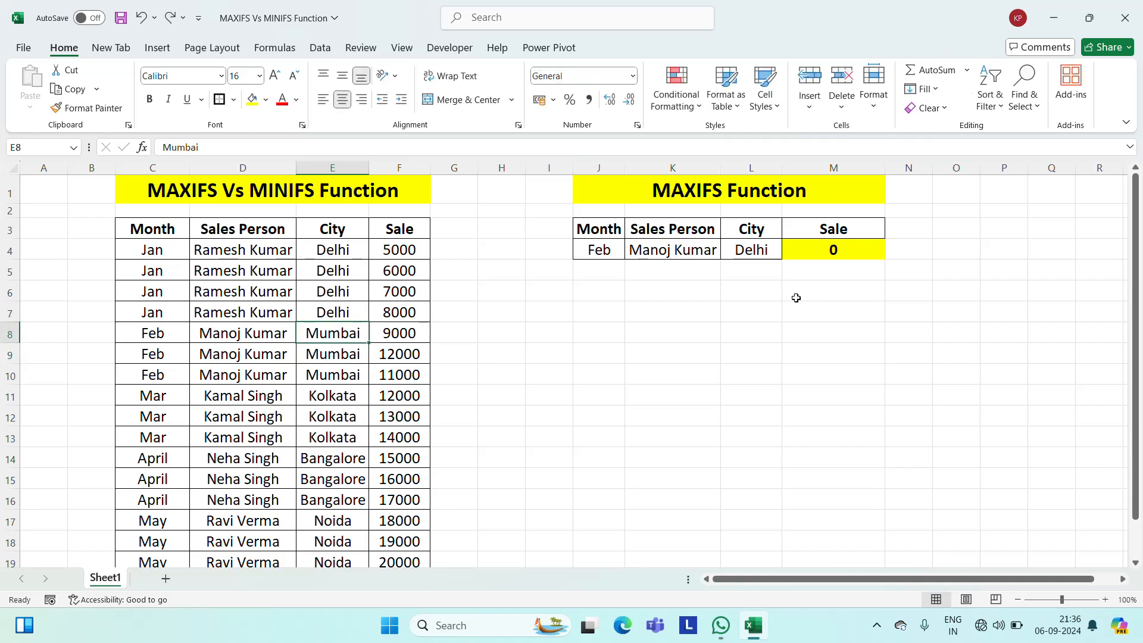
pyautogui.hotkey('ctrl', 'z')
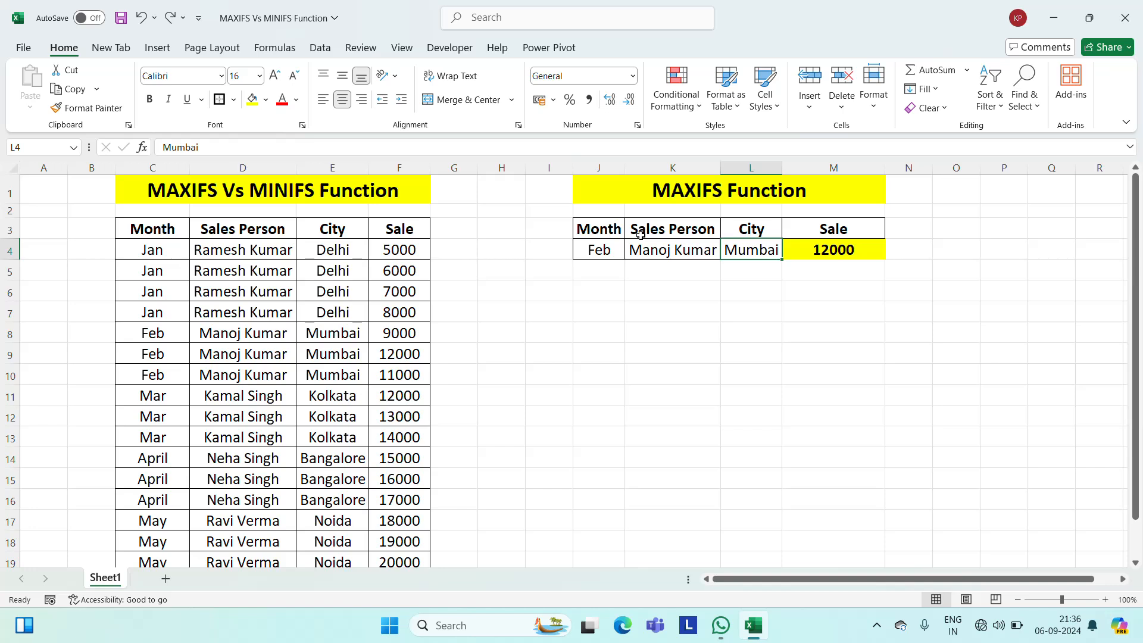
# Change the criteria table's title in J1 to MINIFS Function.
pyautogui.click(655, 343)
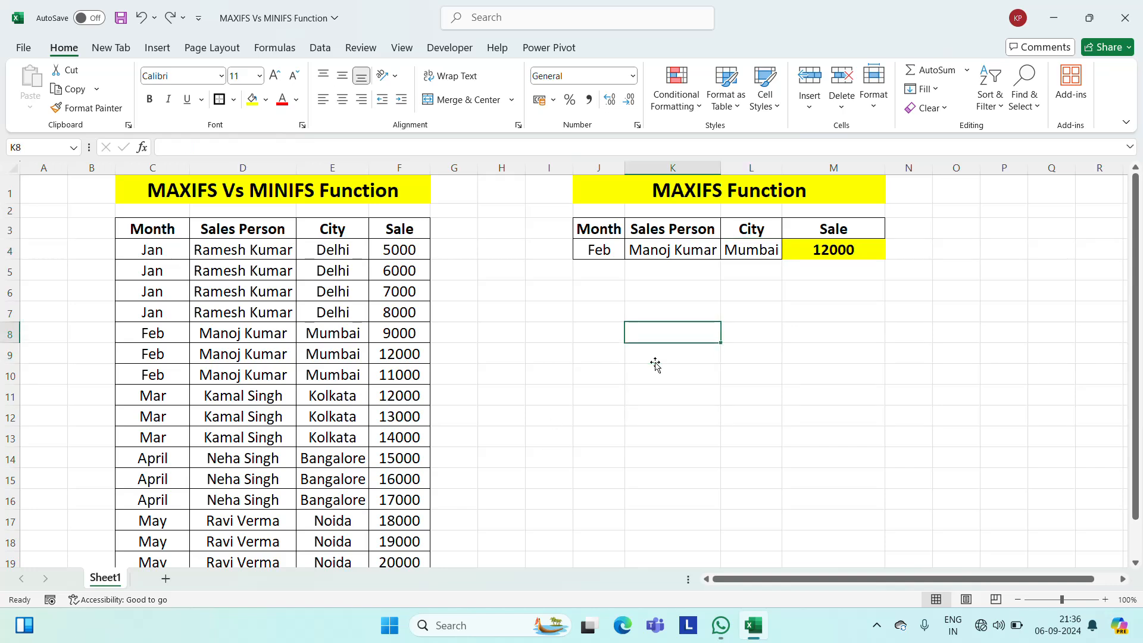
pyautogui.press('Up')
pyautogui.press('Up')
pyautogui.press('Up')
pyautogui.press('Up')
pyautogui.press('Up')
pyautogui.press('Up')
pyautogui.press('Up')
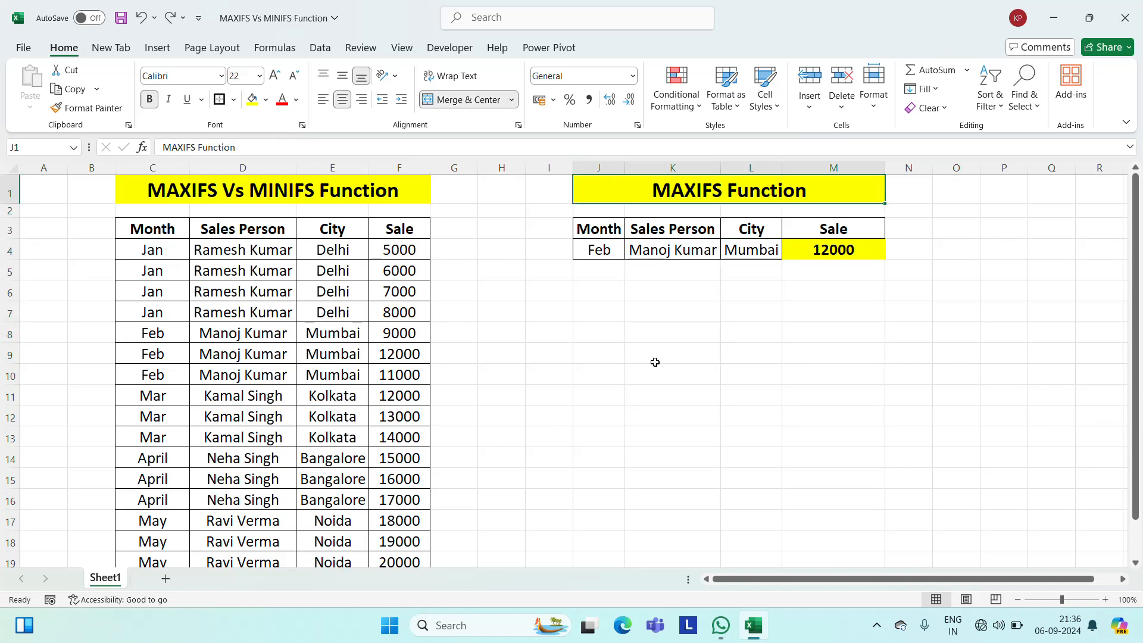
pyautogui.press('F2')
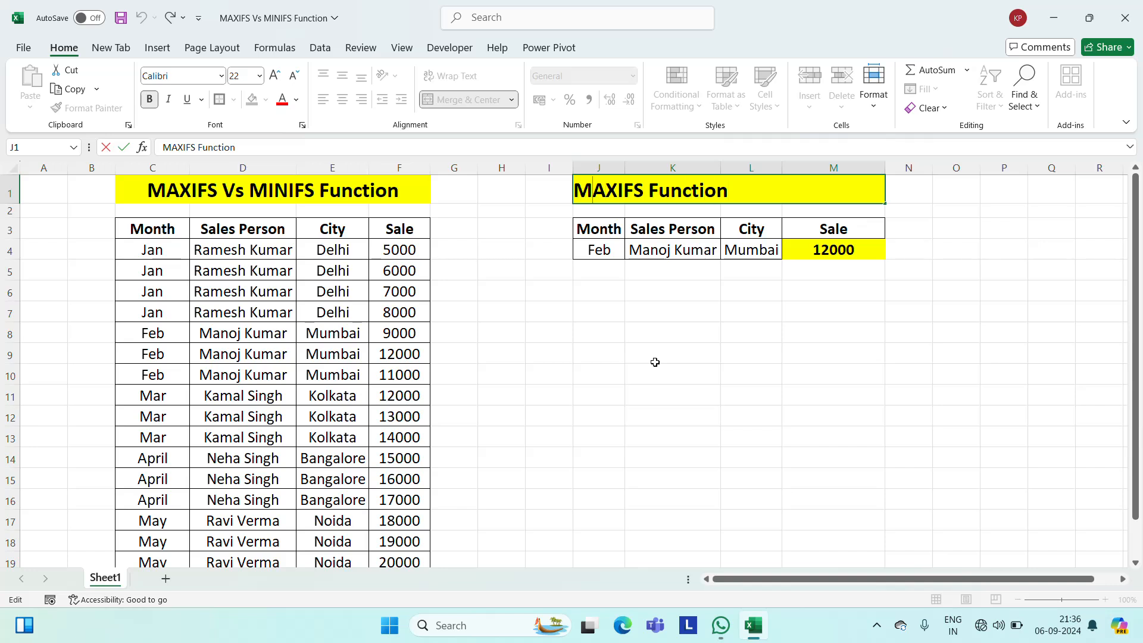
pyautogui.hotkey('shift', 'Right')
pyautogui.hotkey('shift', 'Right')
pyautogui.write('IN')
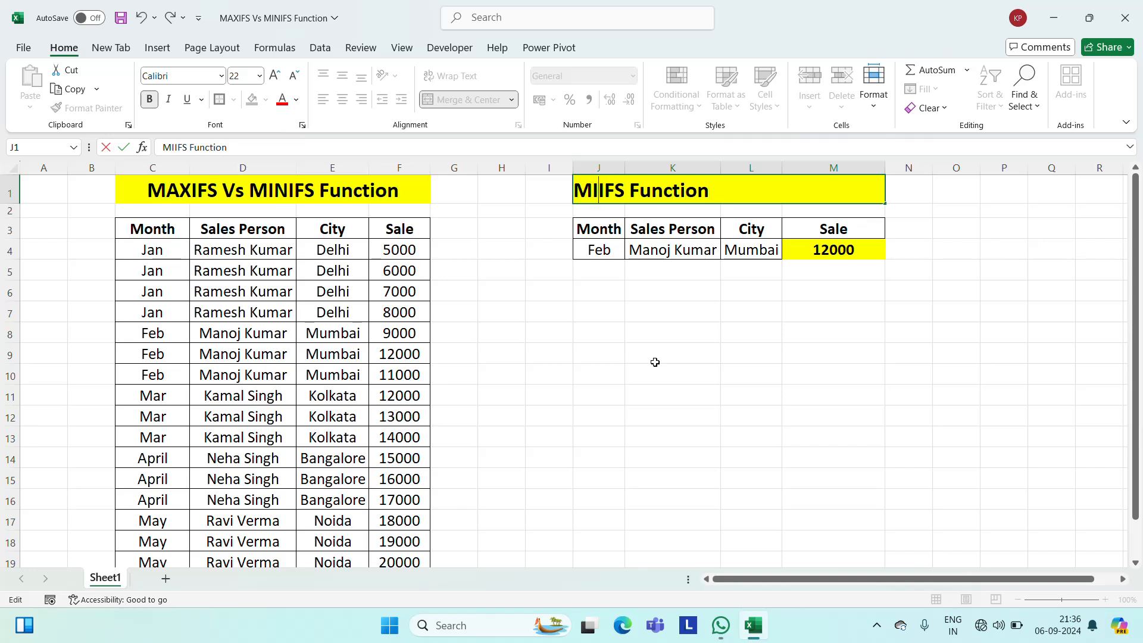
pyautogui.press('Return')
# Clear the MAXIFS formula from M4, leaving its cell formatting in place.
pyautogui.press('Up')
pyautogui.press('Down')
pyautogui.press('Down')
pyautogui.press('Down')
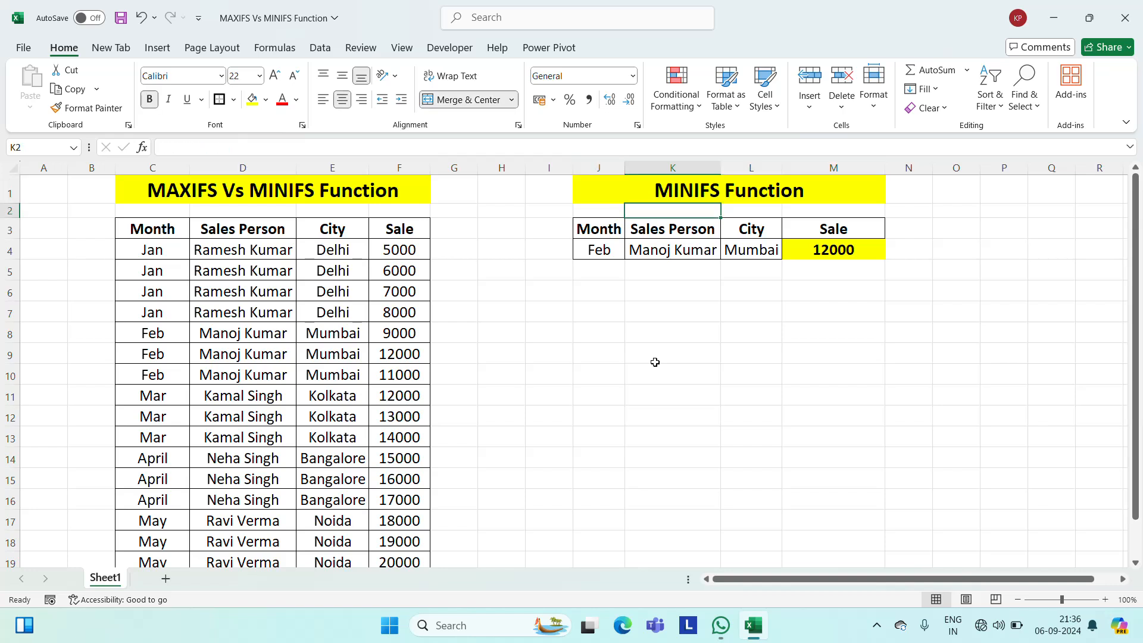
pyautogui.press('Right')
pyautogui.press('Right')
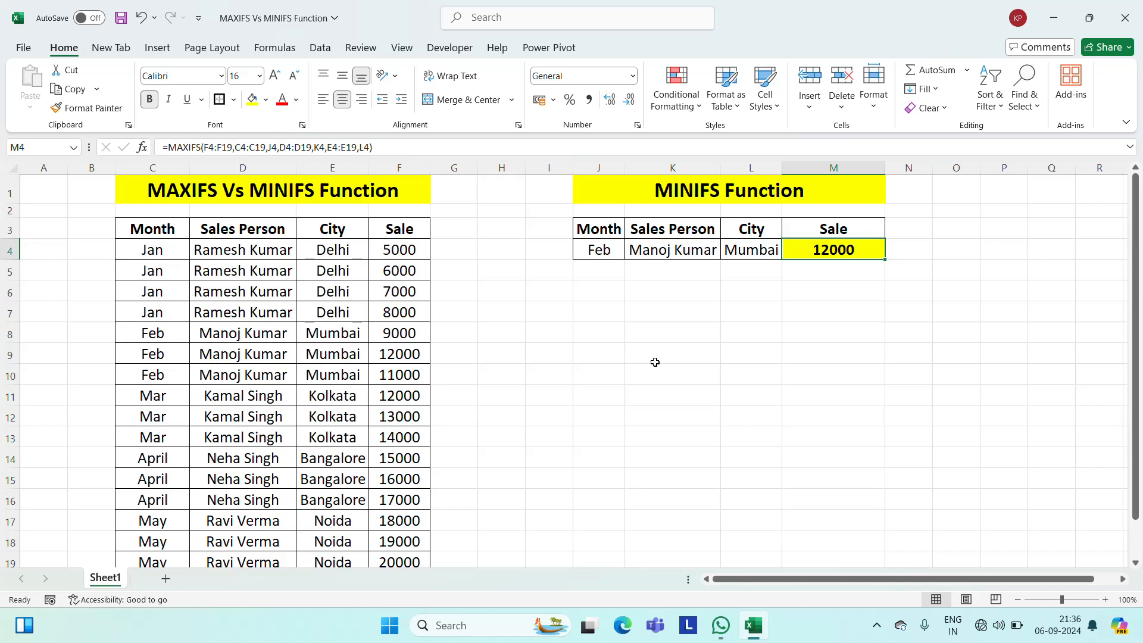
pyautogui.press('Delete')
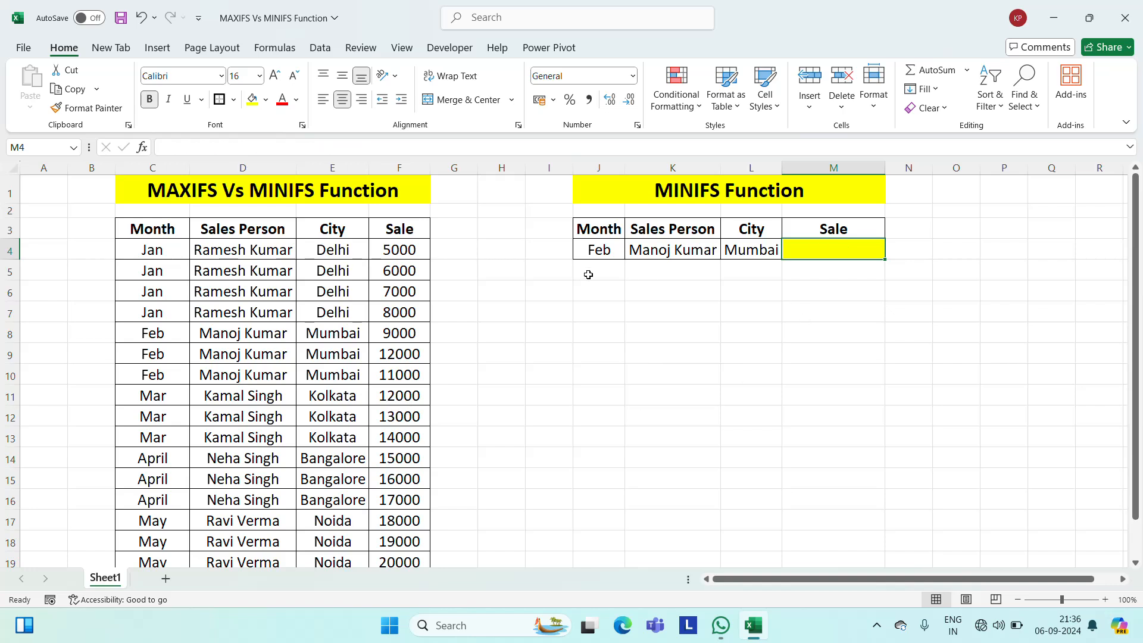
# Copy the month, sales person and city from C11:E11 into J4:L4, and slightly narrow column K and widen column L.
pyautogui.click(149, 400)
pyautogui.hotkey('shift', 'Right')
pyautogui.hotkey('shift', 'Right')
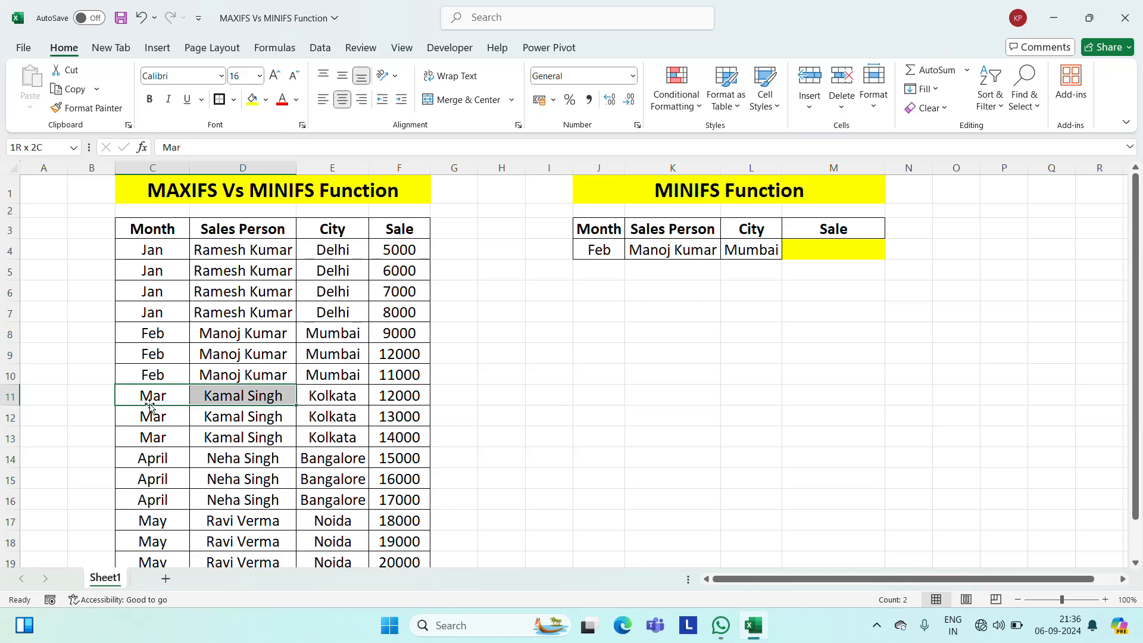
pyautogui.hotkey('ctrl', 'c')
pyautogui.press('Right')
pyautogui.press('Right')
pyautogui.press('Right')
pyautogui.press('Up')
pyautogui.press('Up')
pyautogui.press('Up')
pyautogui.press('Up')
pyautogui.press('Up')
pyautogui.press('Up')
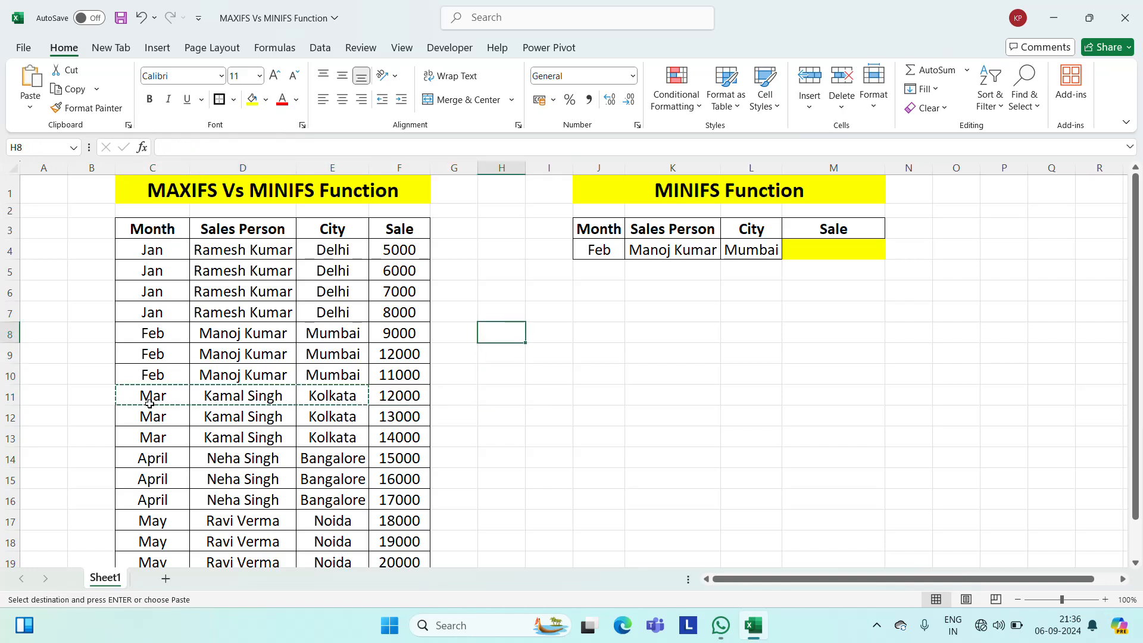
pyautogui.press('Right')
pyautogui.press('Right')
pyautogui.press('Up')
pyautogui.press('Up')
pyautogui.press('Down')
pyautogui.hotkey('ctrl', 'v')
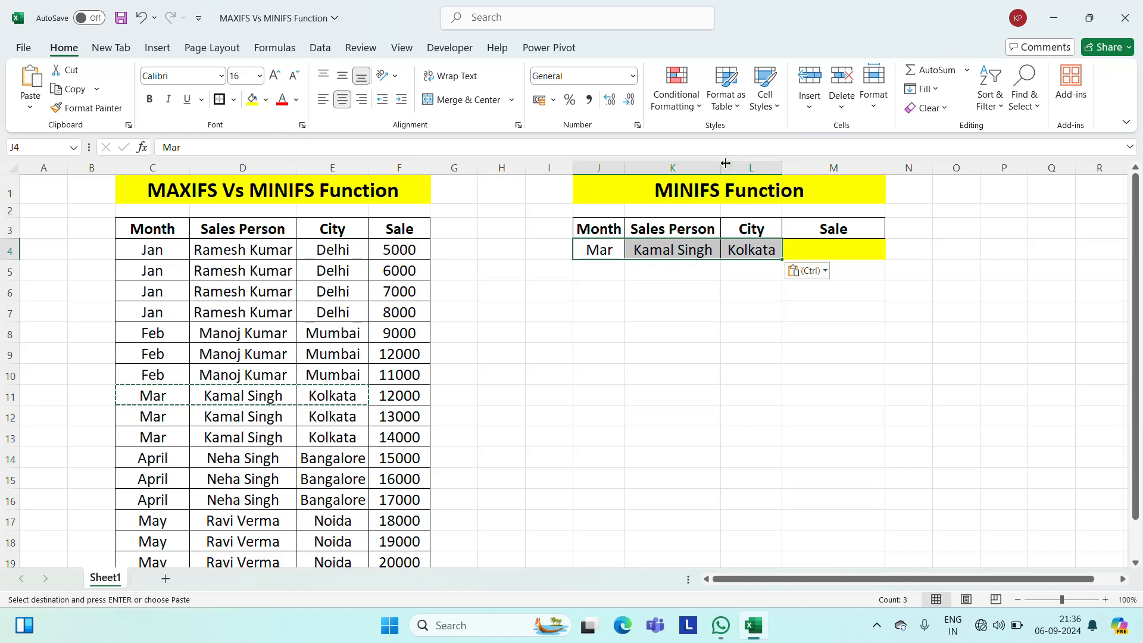
pyautogui.moveTo(721, 168); pyautogui.dragTo(717, 168)
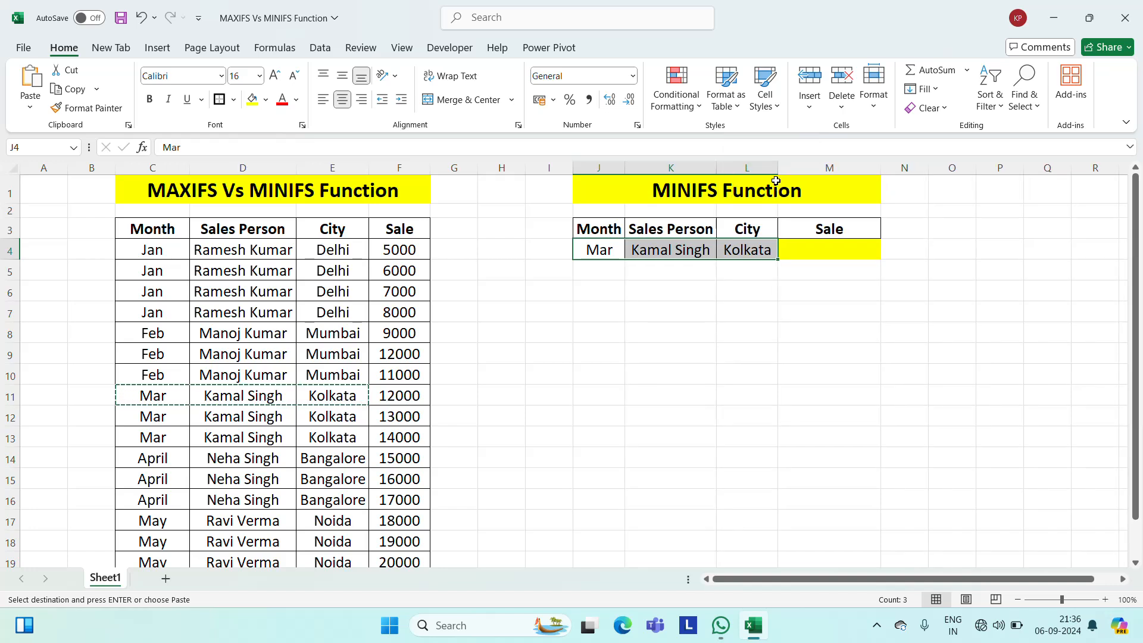
pyautogui.moveTo(778, 162); pyautogui.dragTo(813, 162)
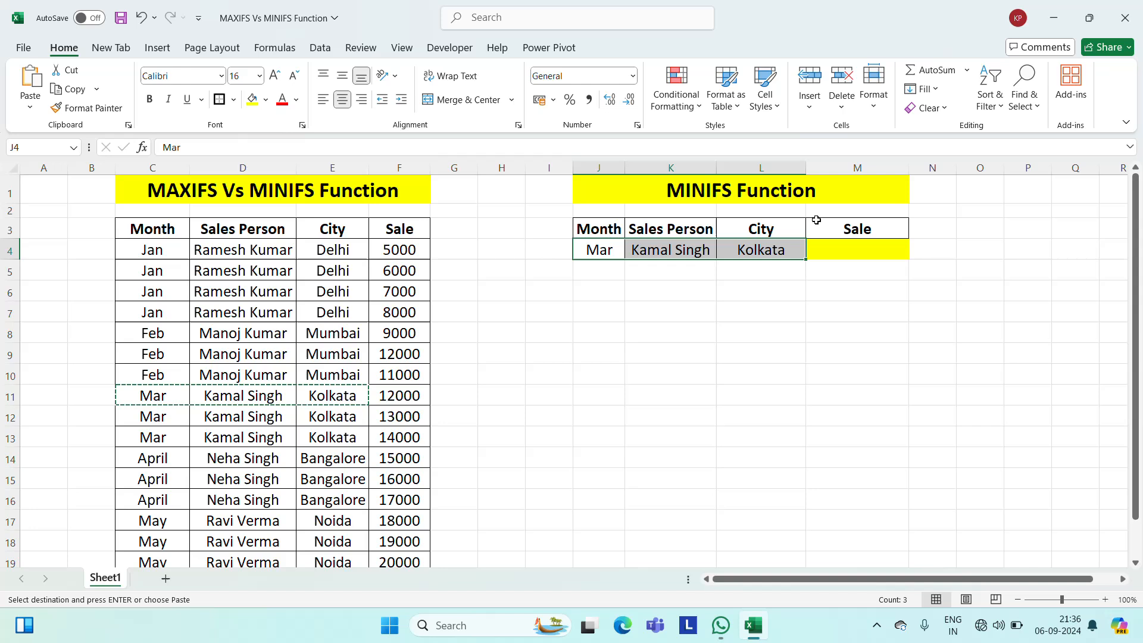
# Start a MINIFS formula in M4 with the Sale column F4:F19 as the minimum range.
pyautogui.click(870, 249)
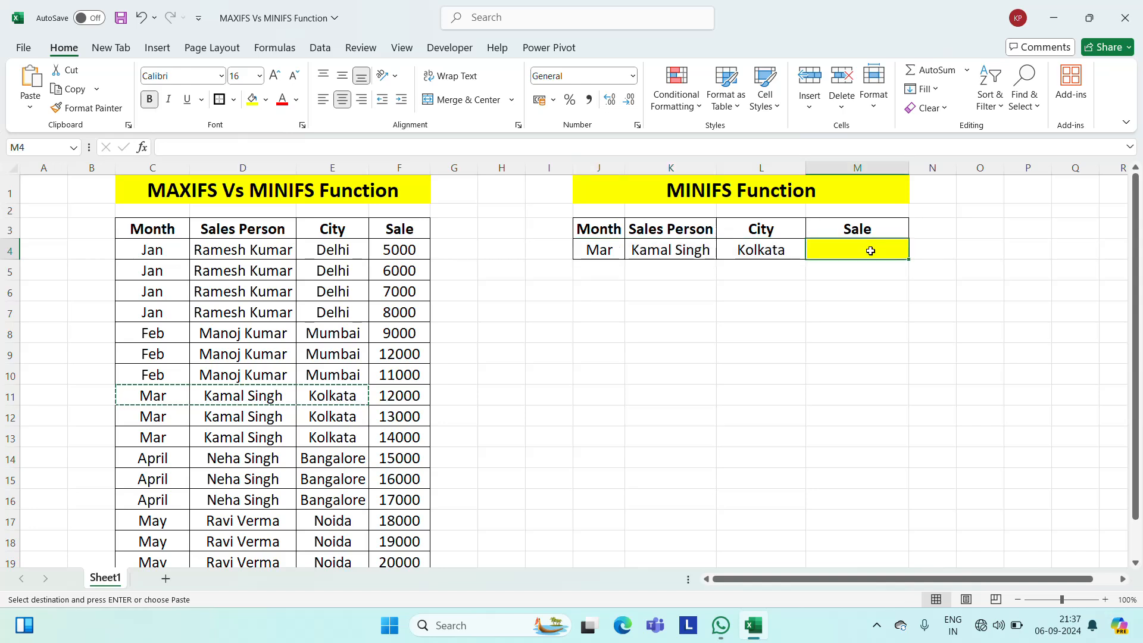
pyautogui.write('=min')
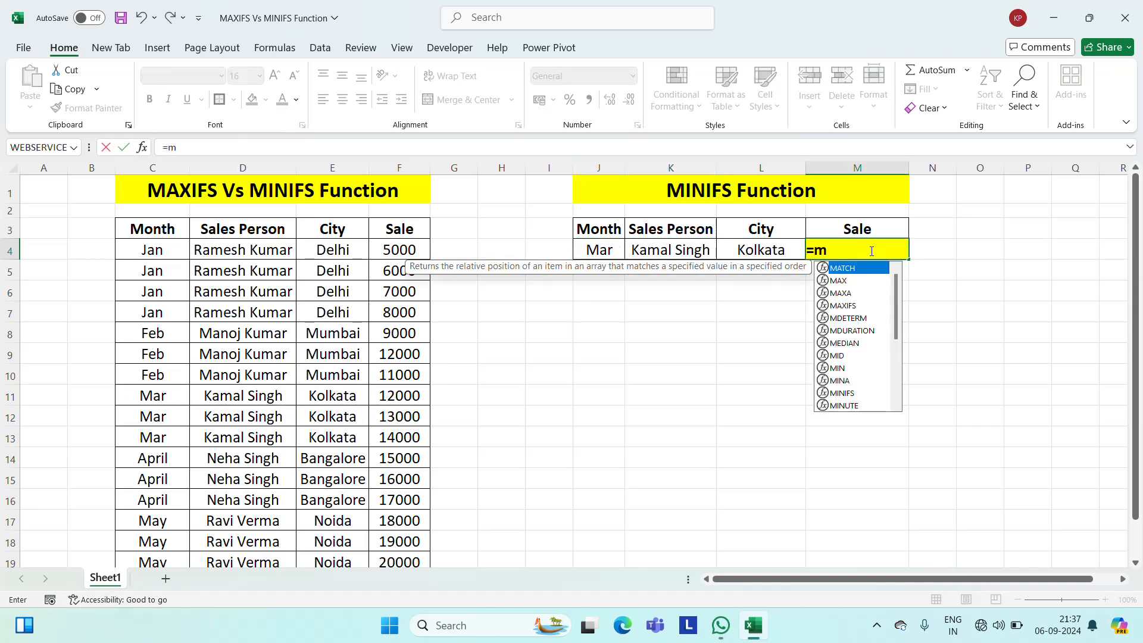
pyautogui.press('Down')
pyautogui.press('Down')
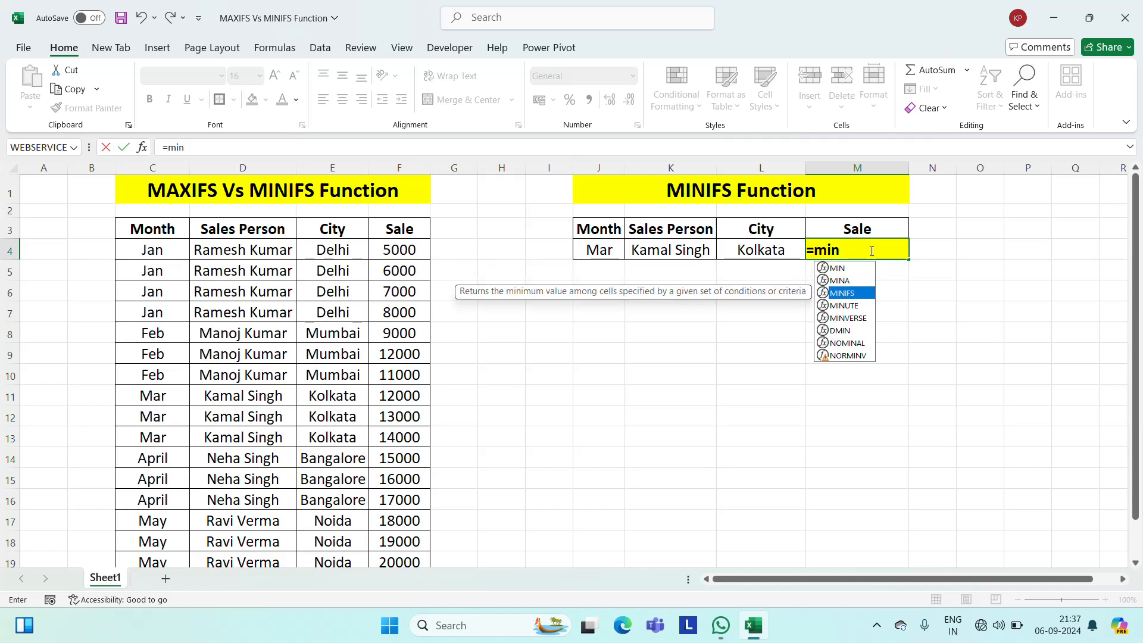
pyautogui.press('Tab')
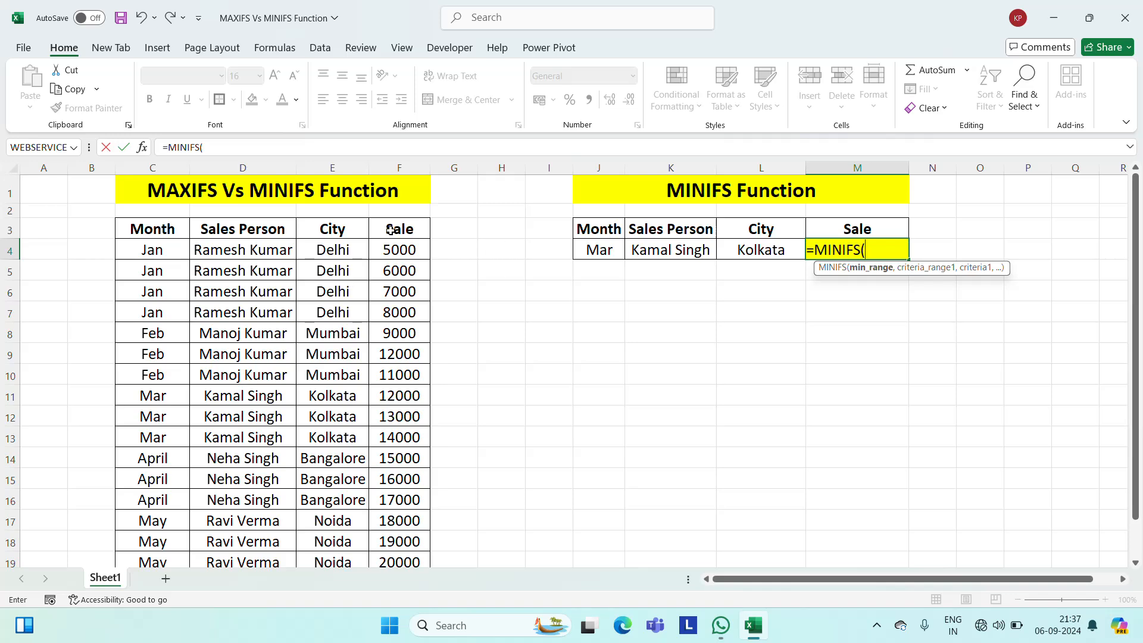
pyautogui.click(410, 250)
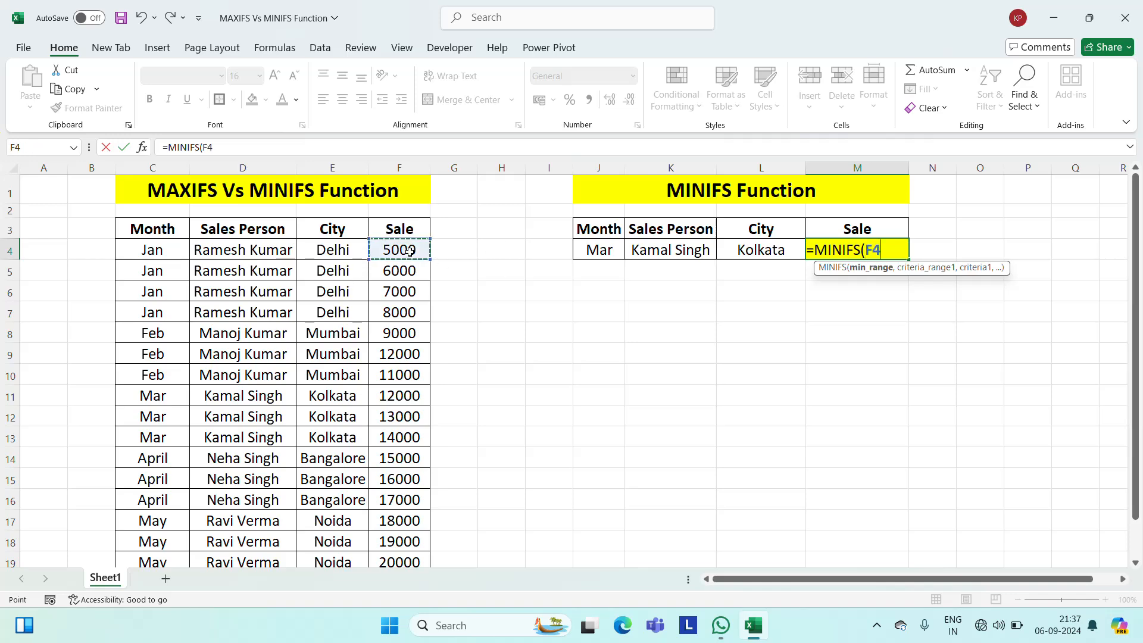
pyautogui.hotkey('ctrl', 'shift', 'Down')
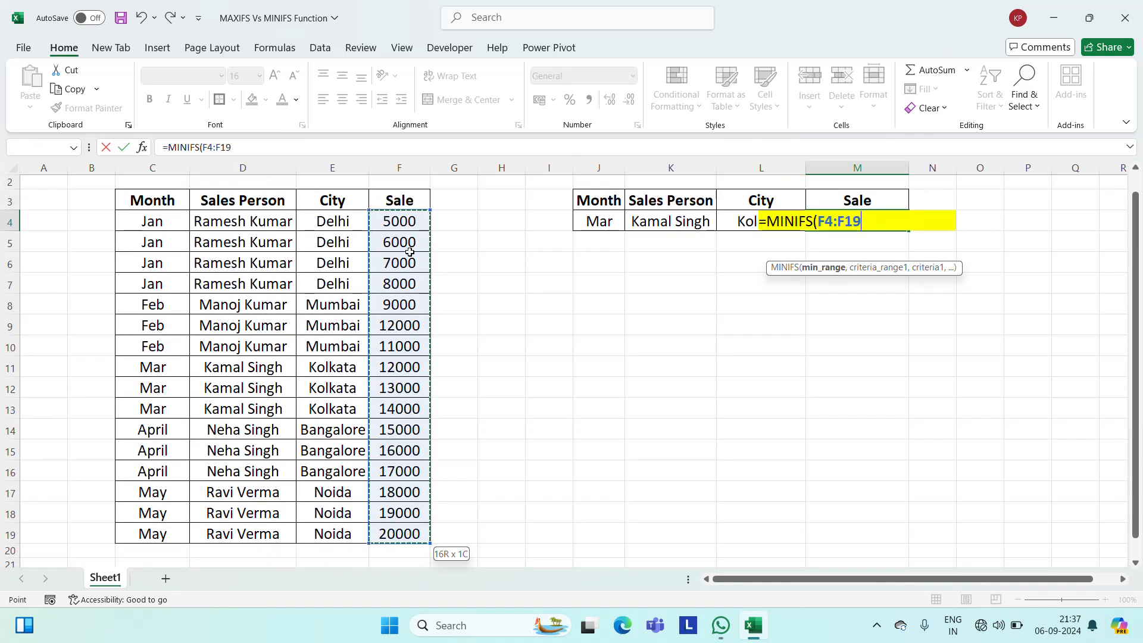
pyautogui.write(',')
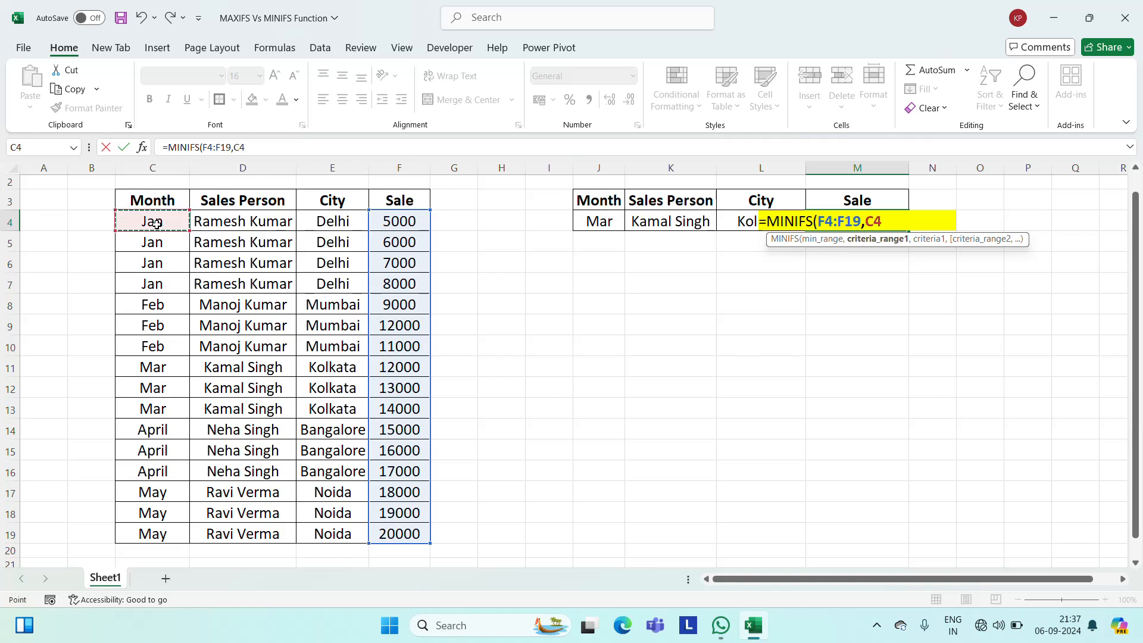
# Add the first MINIFS criterion, matching the Month column C4:C19 against the month in J4.
pyautogui.hotkey('ctrl', 'shift', 'Down')
pyautogui.write(',')
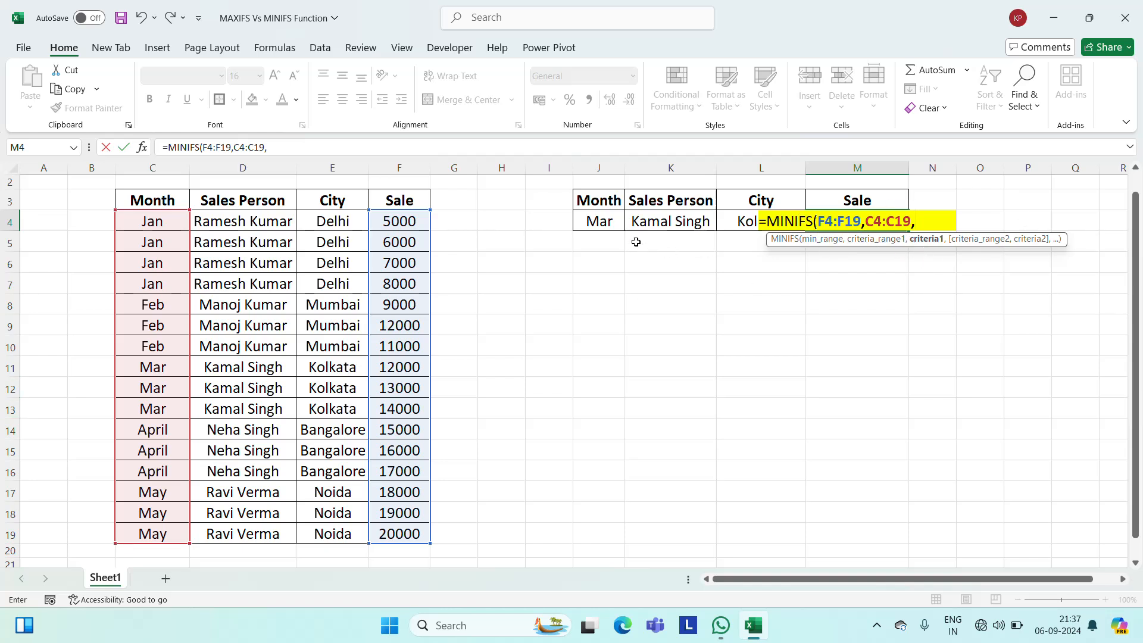
pyautogui.click(600, 220)
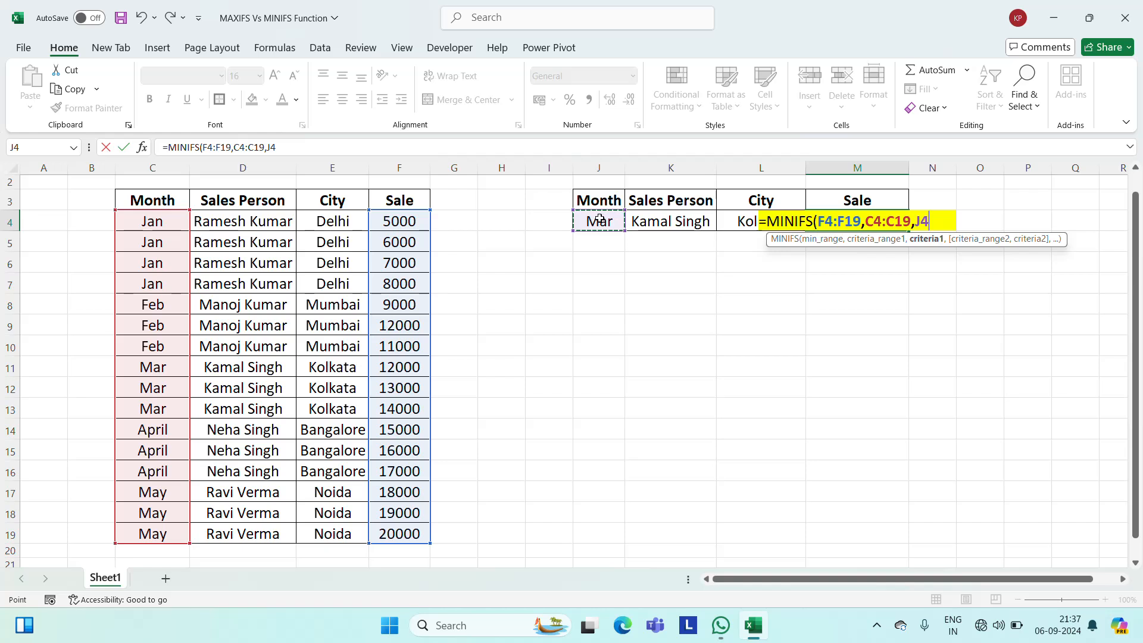
pyautogui.write(',')
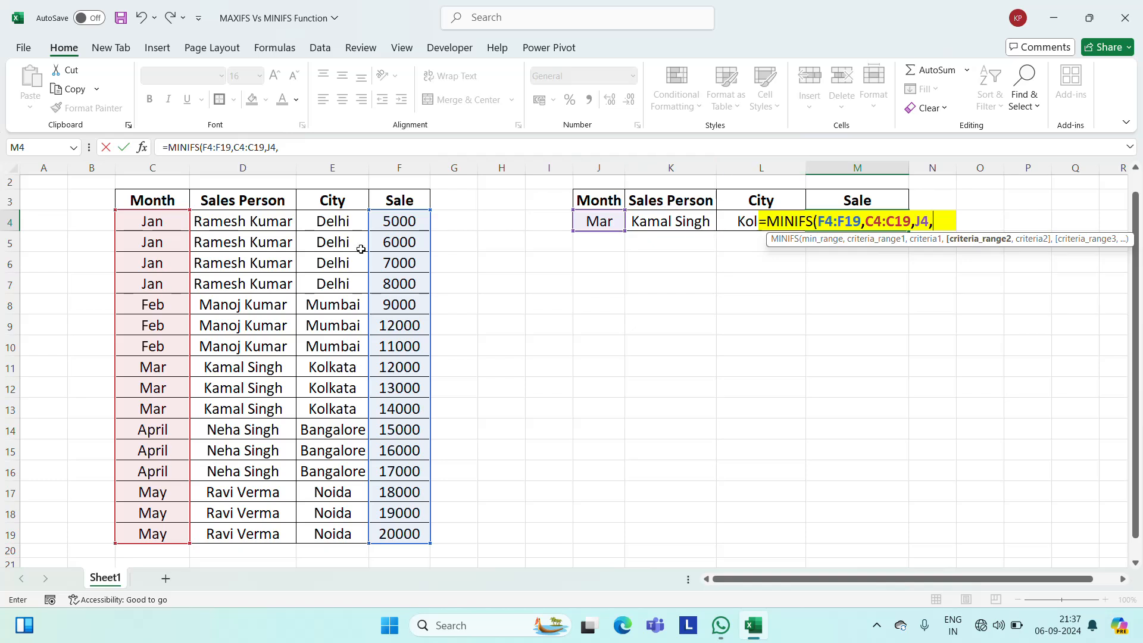
# Add the second MINIFS criterion, matching the Sales Person column D4:D19 against the name in K4.
pyautogui.click(259, 221)
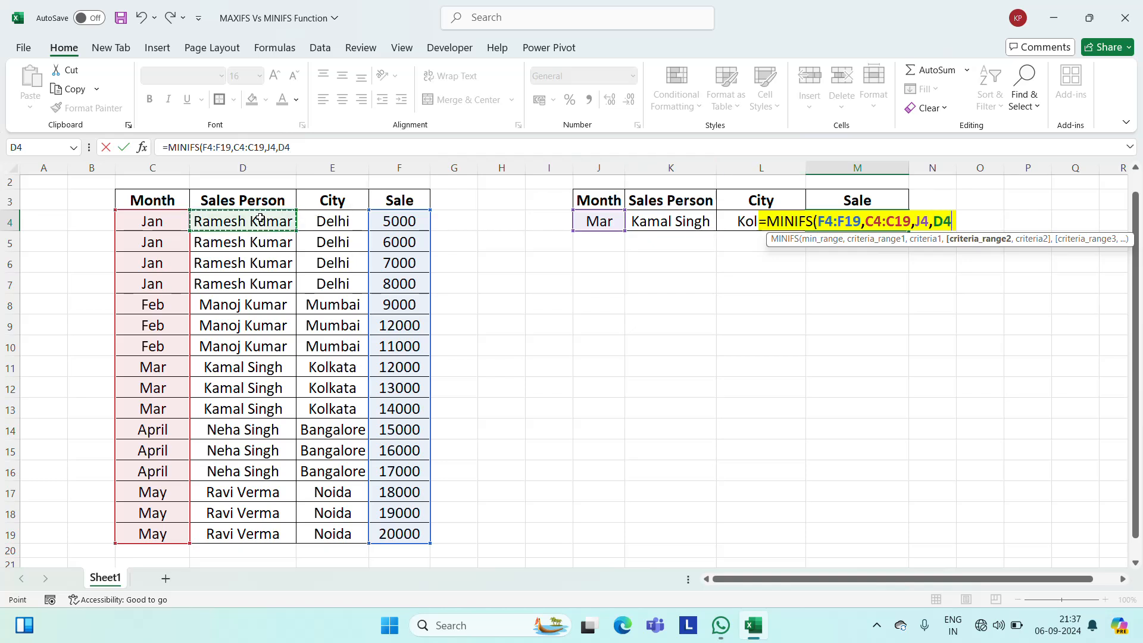
pyautogui.hotkey('ctrl', 'shift', 'Down')
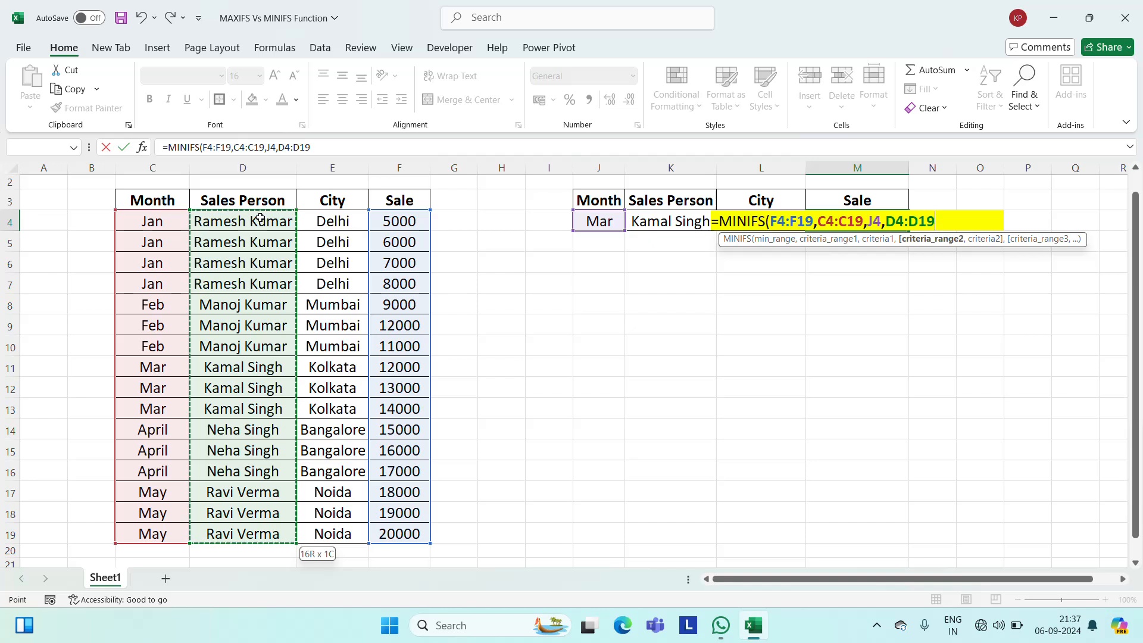
pyautogui.write(',')
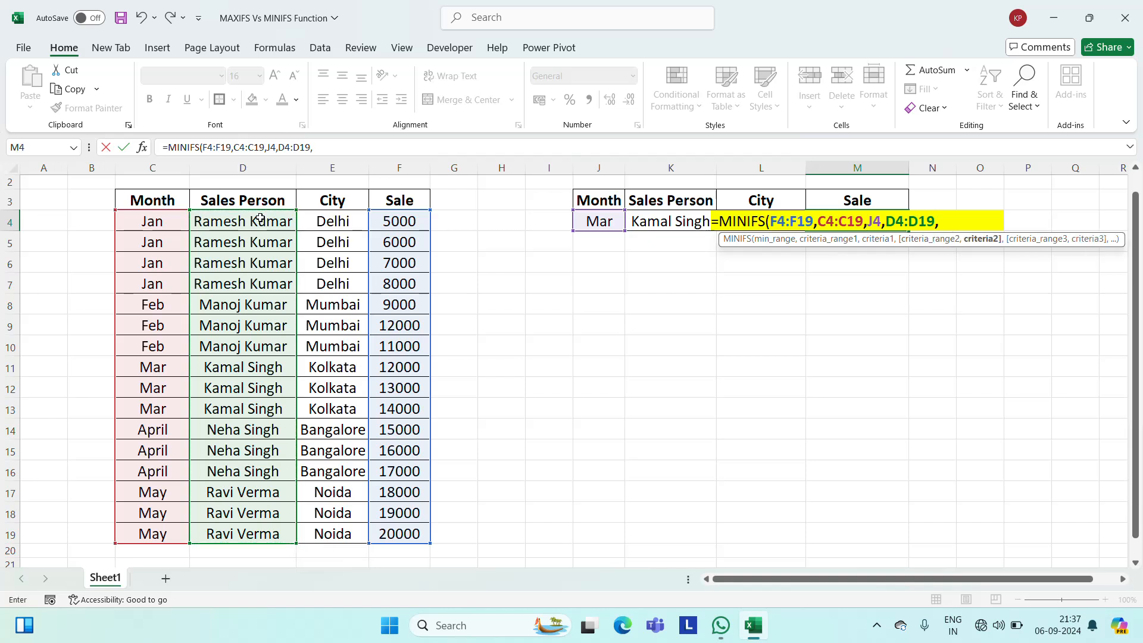
pyautogui.click(667, 222)
pyautogui.write(',')
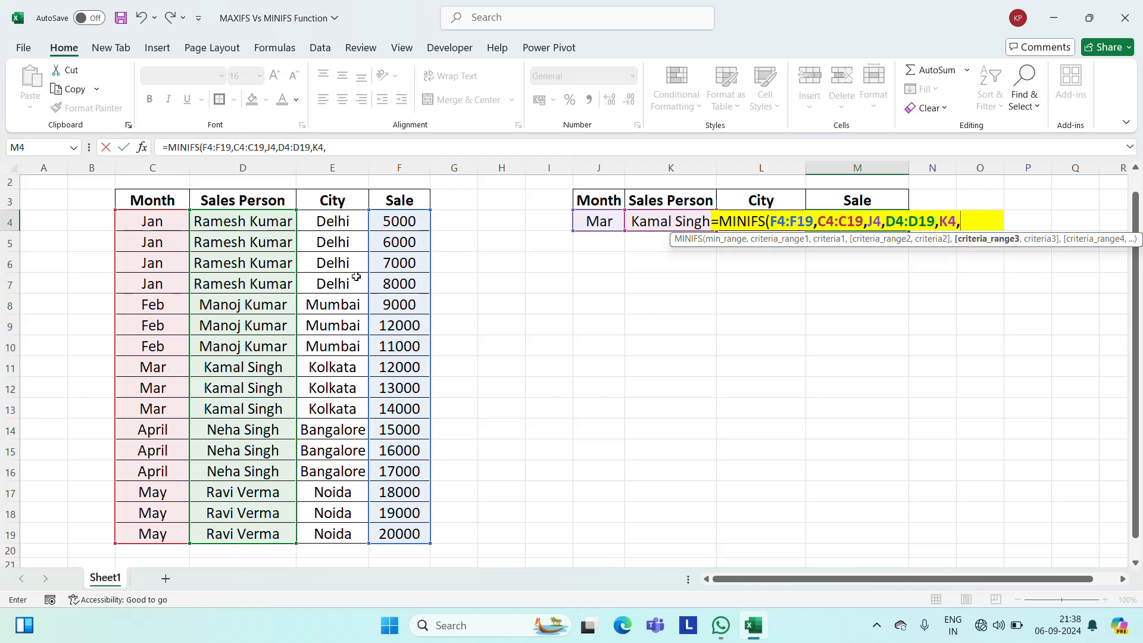
# Add the third criterion, matching the City column E4:E19 against L4, and enter the MINIFS formula in M4.
pyautogui.click(338, 221)
pyautogui.hotkey('ctrl', 'shift', 'Down')
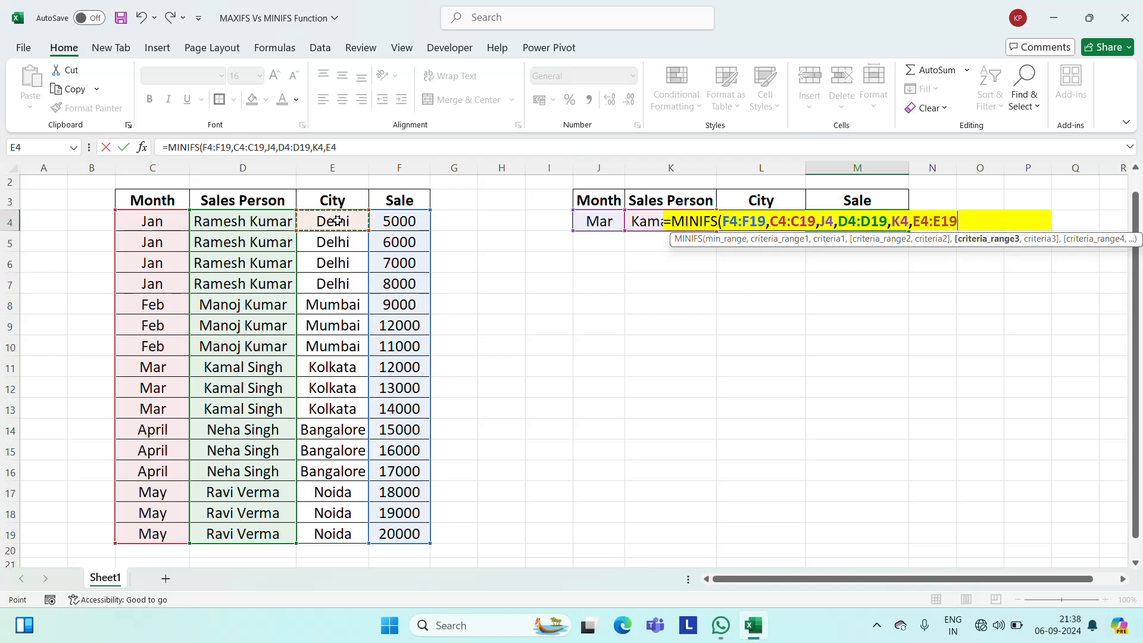
pyautogui.write(',')
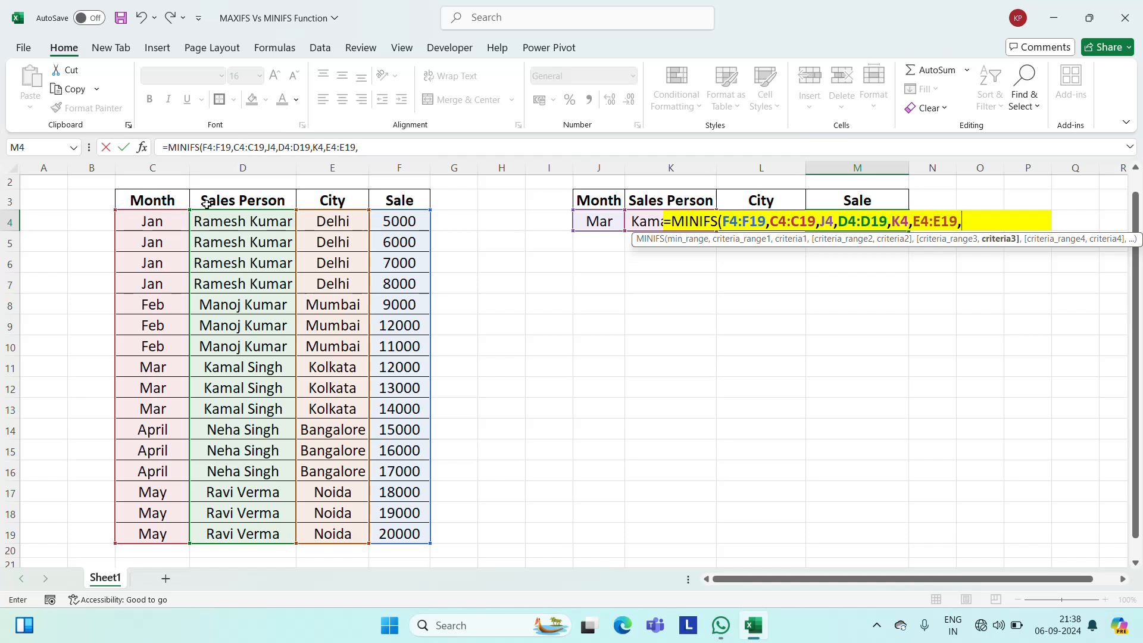
pyautogui.click(767, 200)
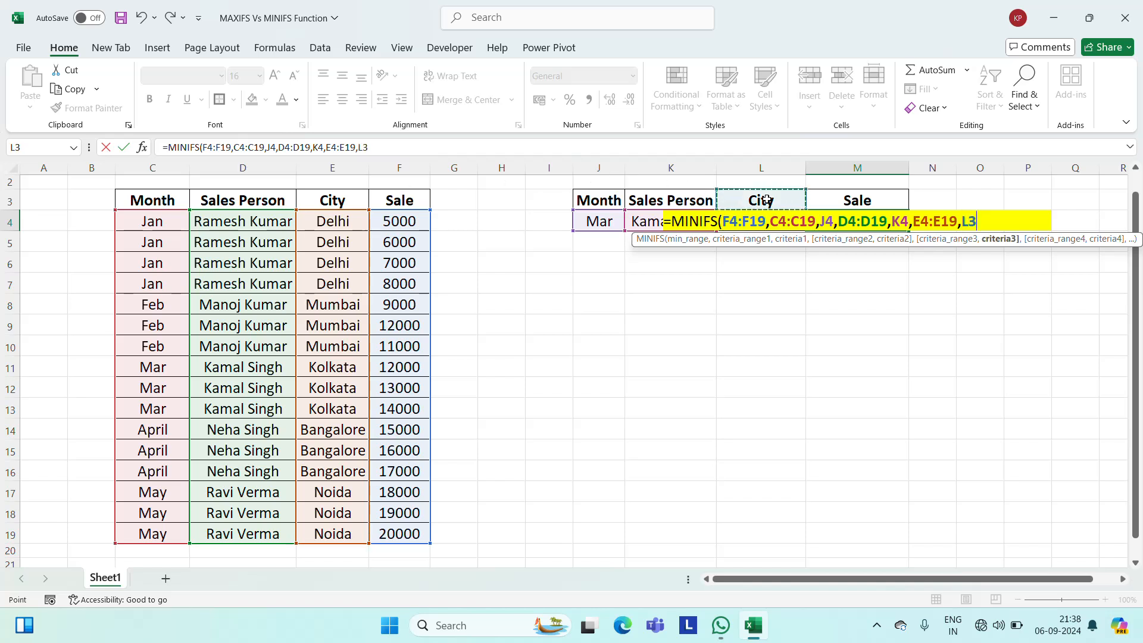
pyautogui.press('Down')
pyautogui.hotkey('ctrl', 'Return')
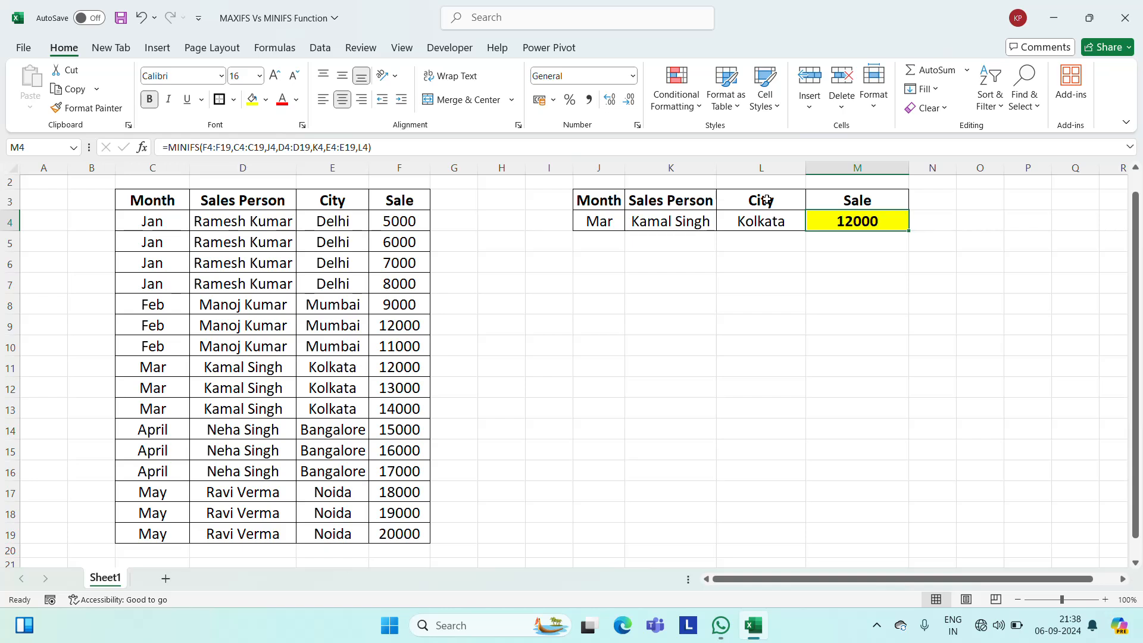
# Select the matching March rows C11:F13 to compare their sales with the MINIFS result.
pyautogui.click(246, 370)
pyautogui.press('Left')
pyautogui.hotkey('shift', 'Down')
pyautogui.hotkey('shift', 'Down')
pyautogui.hotkey('shift', 'Right')
pyautogui.hotkey('shift', 'Right')
pyautogui.hotkey('shift', 'Right')
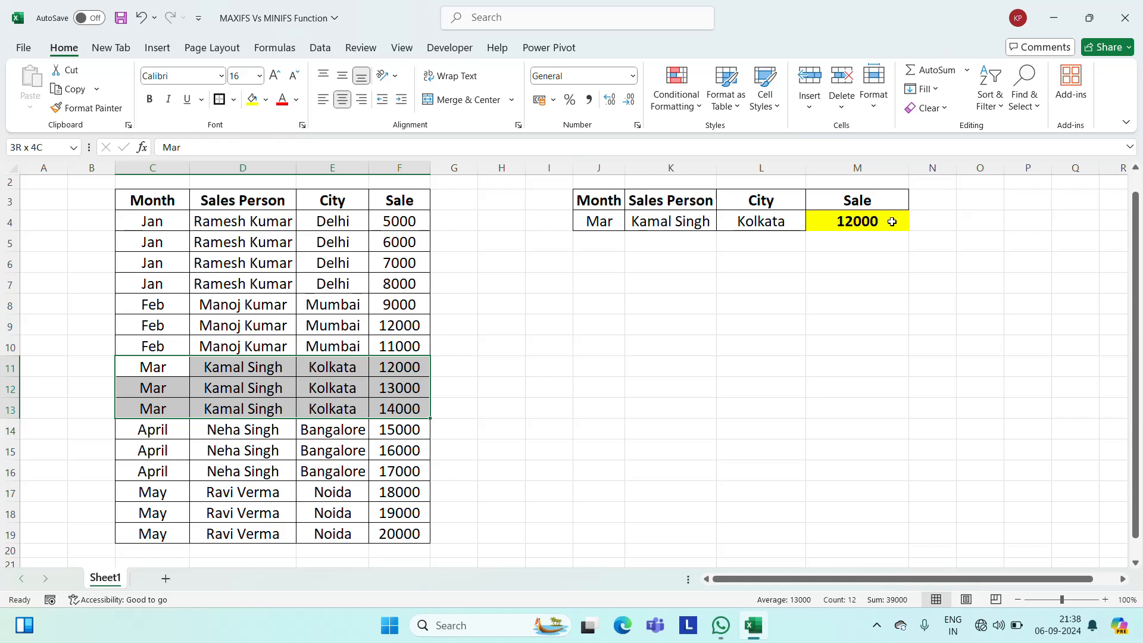
# Change the second March sale, in F12, to 11000 to test the MINIFS formula.
pyautogui.click(407, 387)
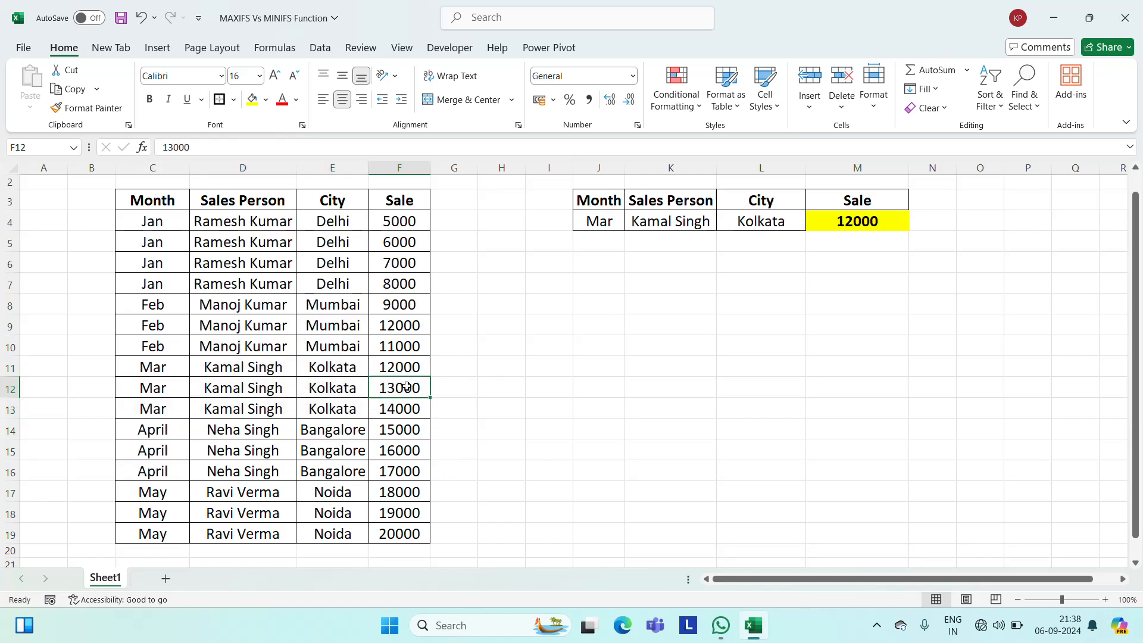
pyautogui.write('11000')
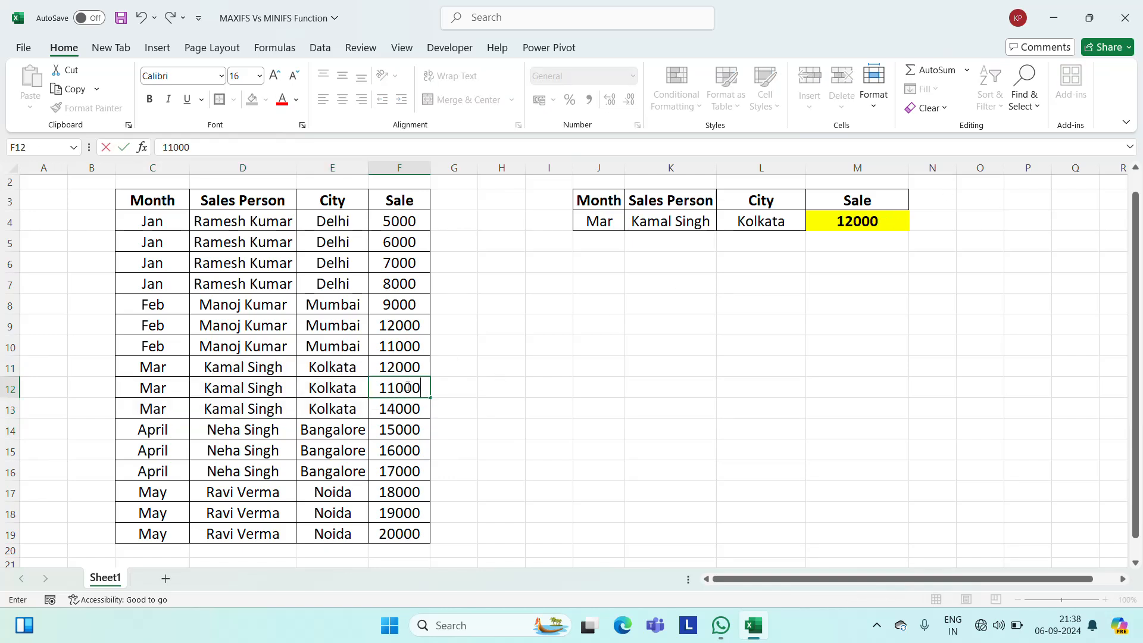
pyautogui.press('Return')
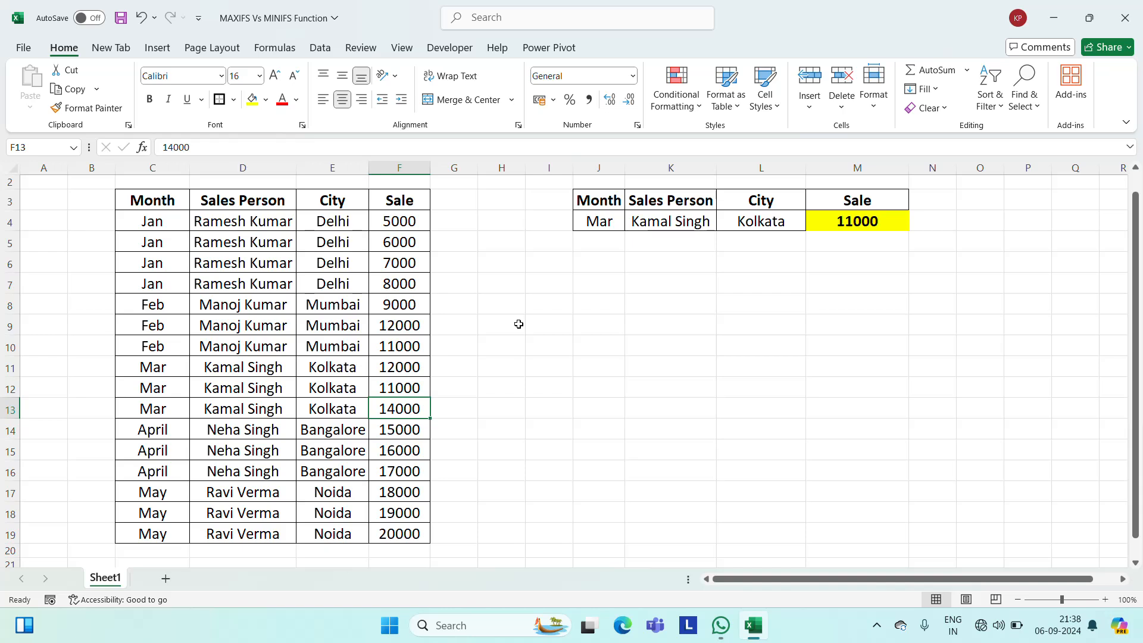
# Change the first March sale, in F11, to 15000.
pyautogui.press('Up')
pyautogui.press('Up')
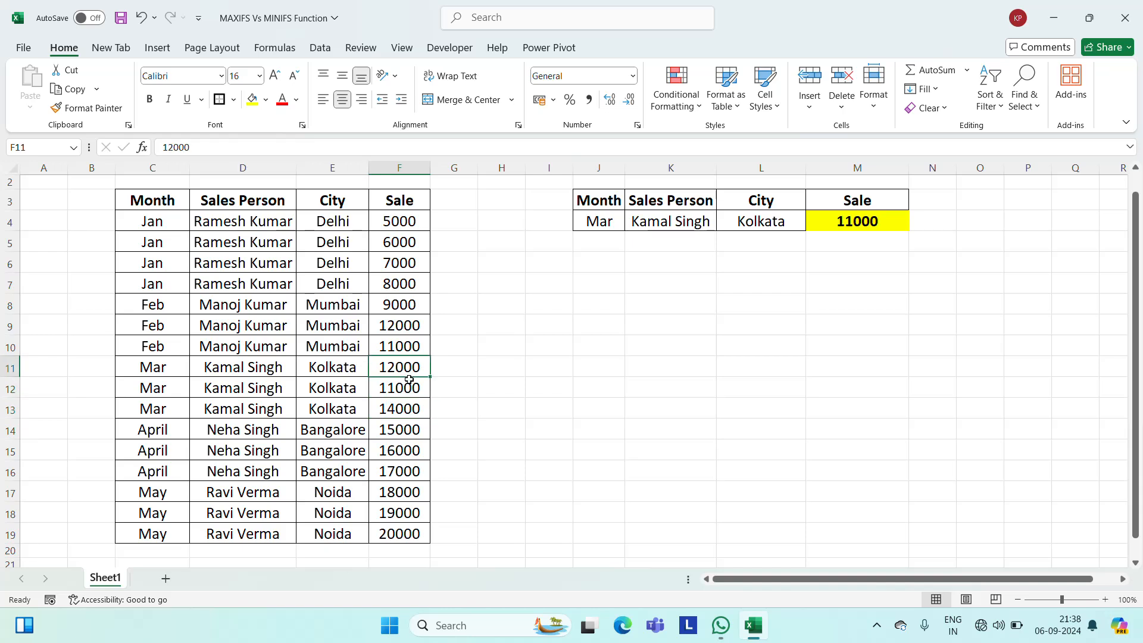
pyautogui.press('Left')
pyautogui.press('Right')
pyautogui.write('15000')
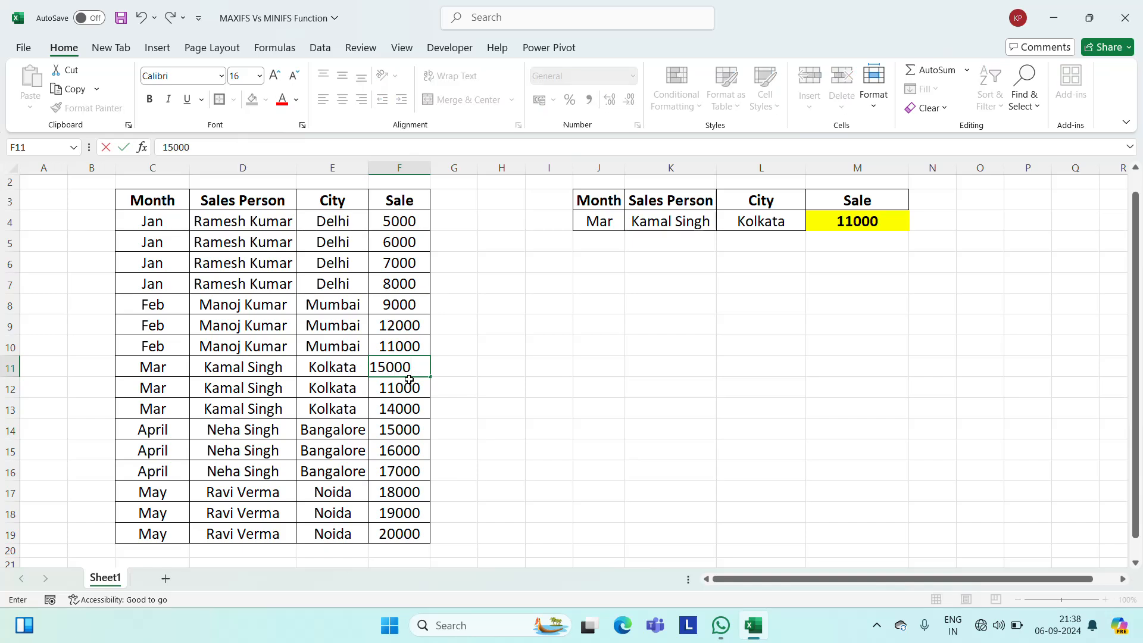
pyautogui.press('Return')
# Set the first March sale, in F11, to 9000 to test the MINIFS formula with a lower value.
pyautogui.press('Up')
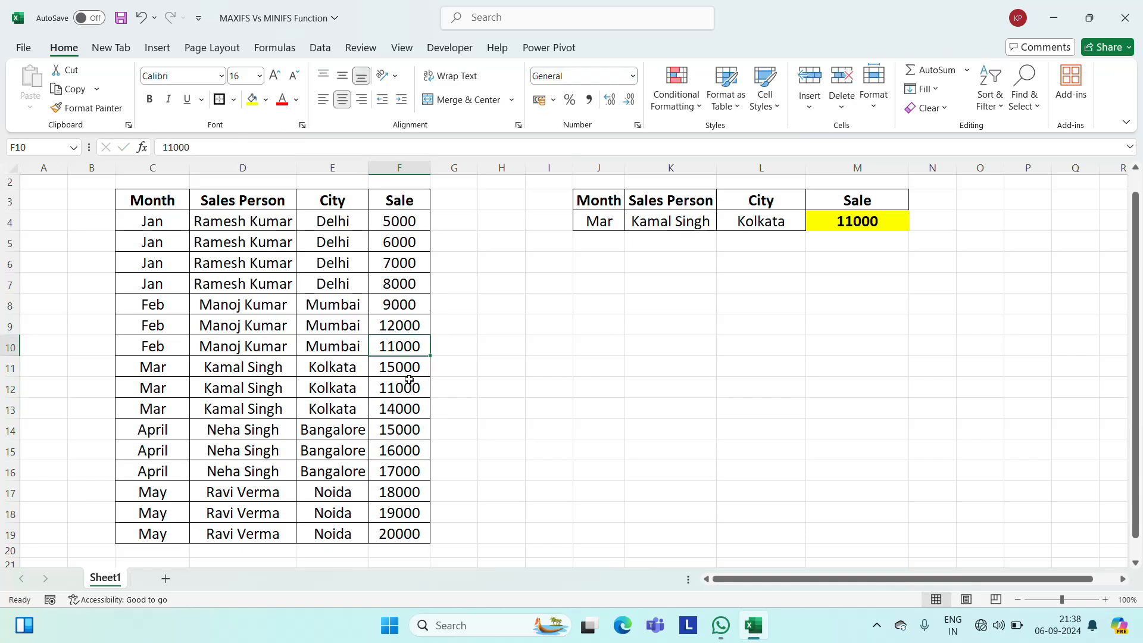
pyautogui.write('9000')
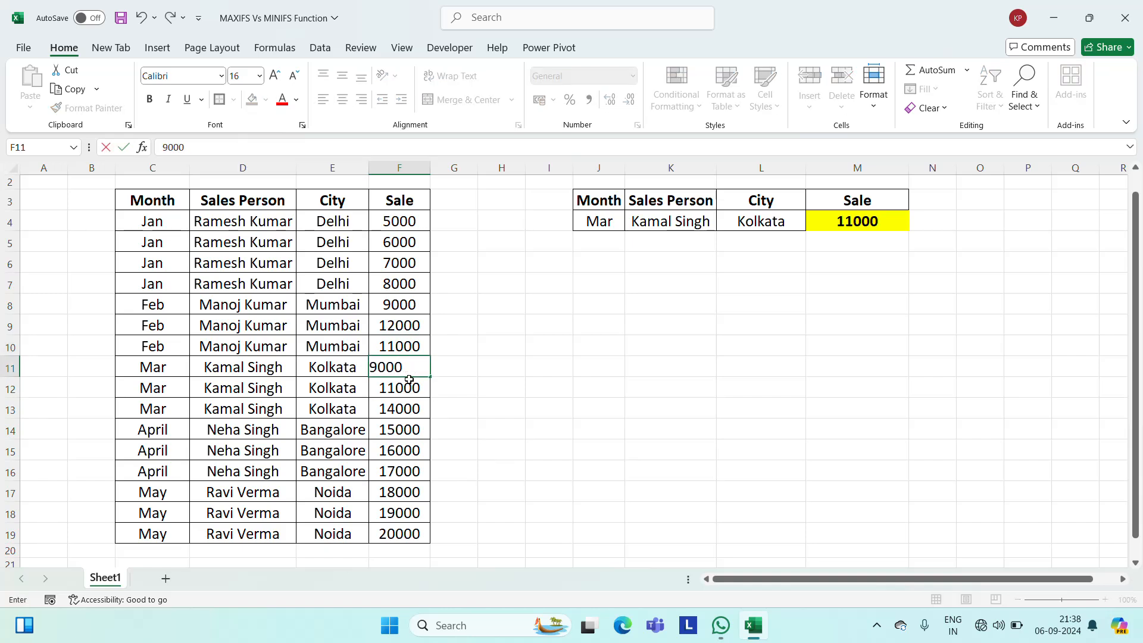
pyautogui.press('Return')
pyautogui.press('Up')
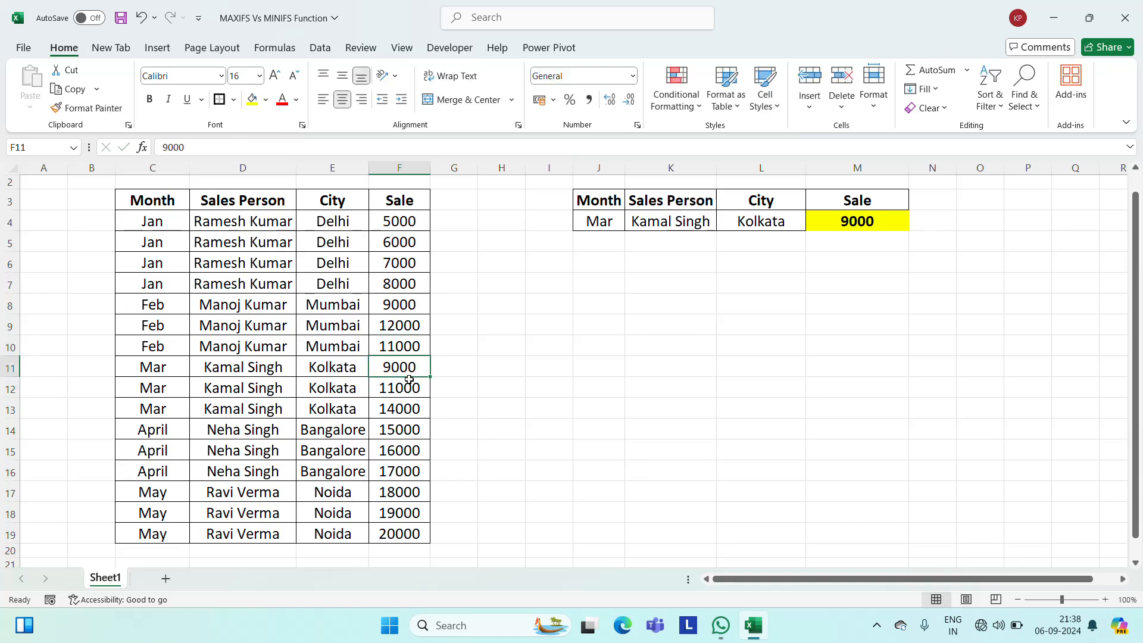
pyautogui.click(844, 225)
pyautogui.press('Left')
pyautogui.press('Left')
pyautogui.press('Left')
pyautogui.press('Right')
pyautogui.press('Right')
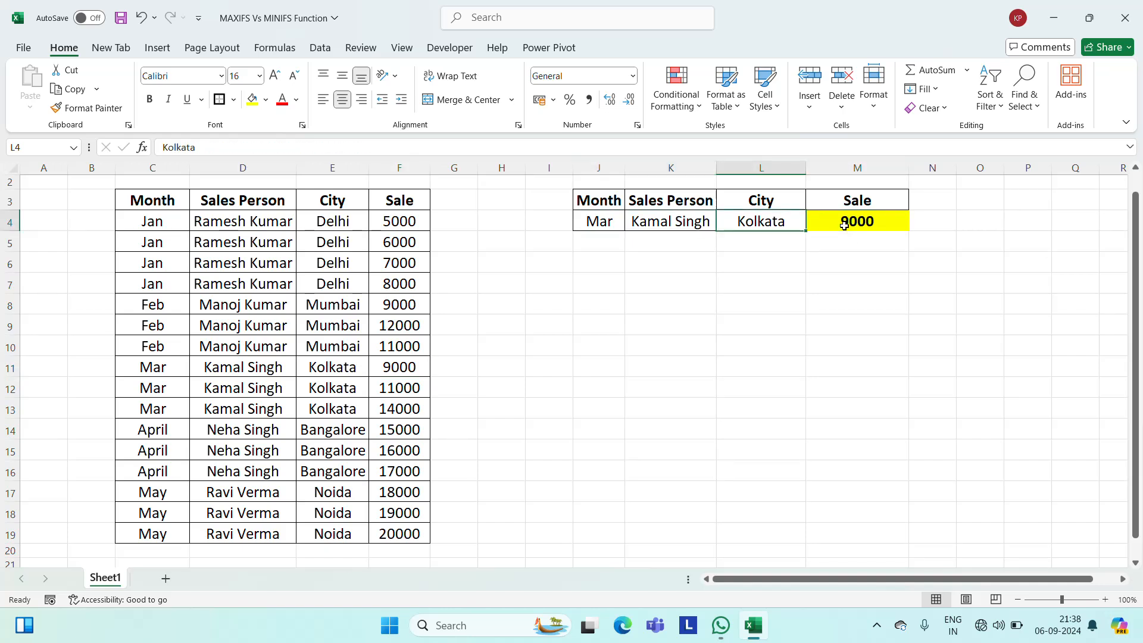
pyautogui.press('Right')
pyautogui.press('Left')
pyautogui.press('Left')
pyautogui.press('Left')
pyautogui.press('Left')
pyautogui.press('Left')
pyautogui.press('Left')
pyautogui.press('Left')
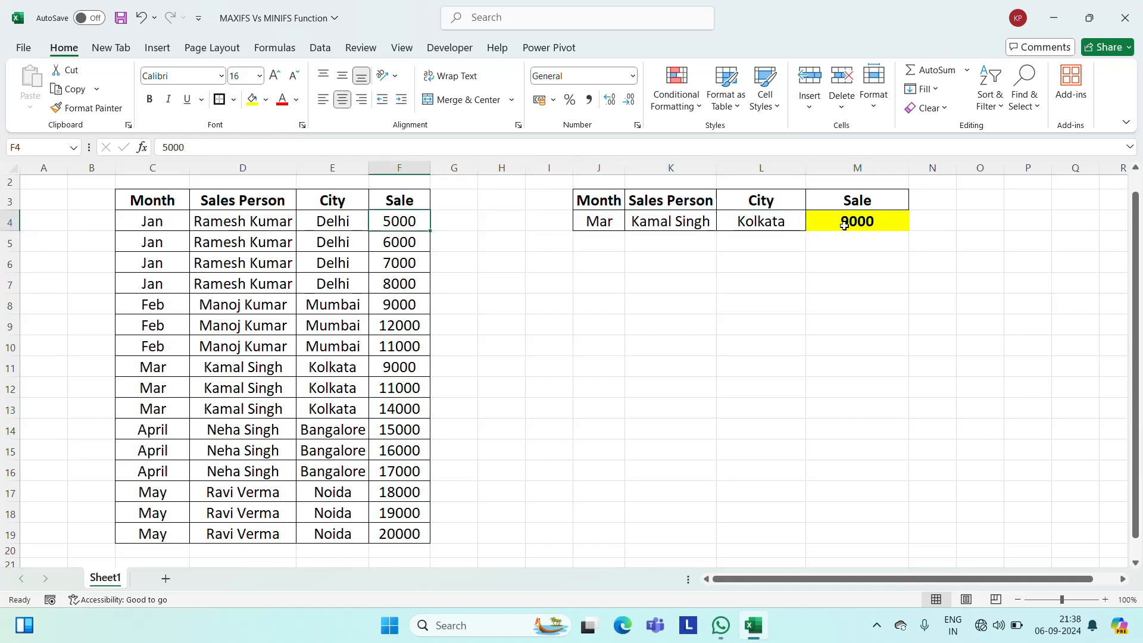
pyautogui.press('Right')
pyautogui.press('Right')
pyautogui.press('Right')
pyautogui.press('Right')
pyautogui.press('Up')
pyautogui.press('Up')
pyautogui.press('Up')
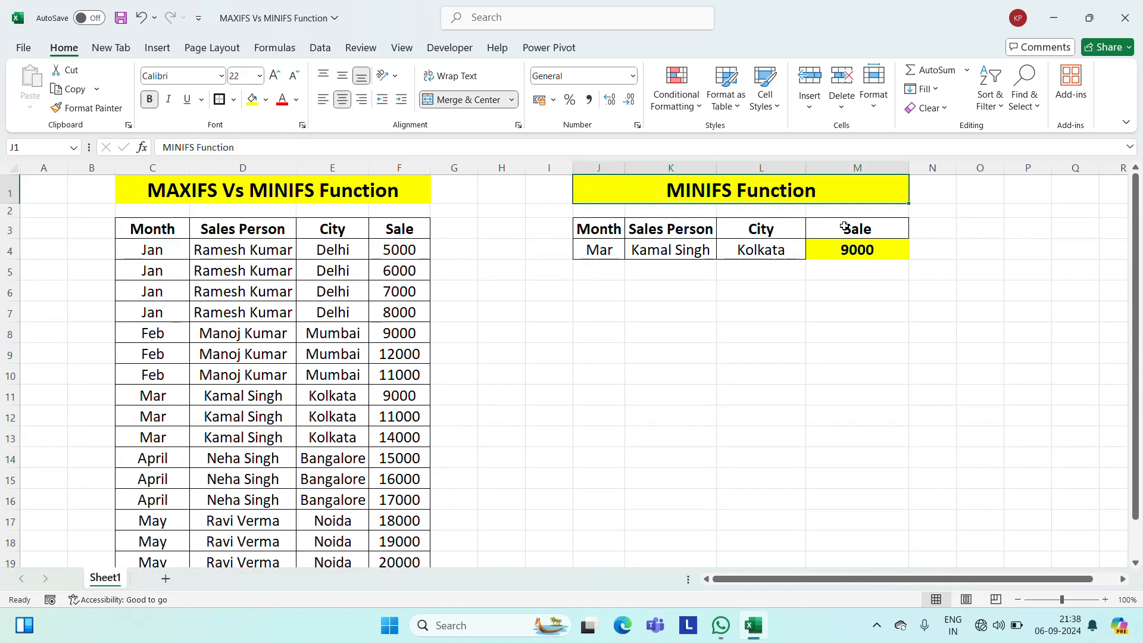
pyautogui.press('Down')
pyautogui.press('Down')
pyautogui.press('Down')
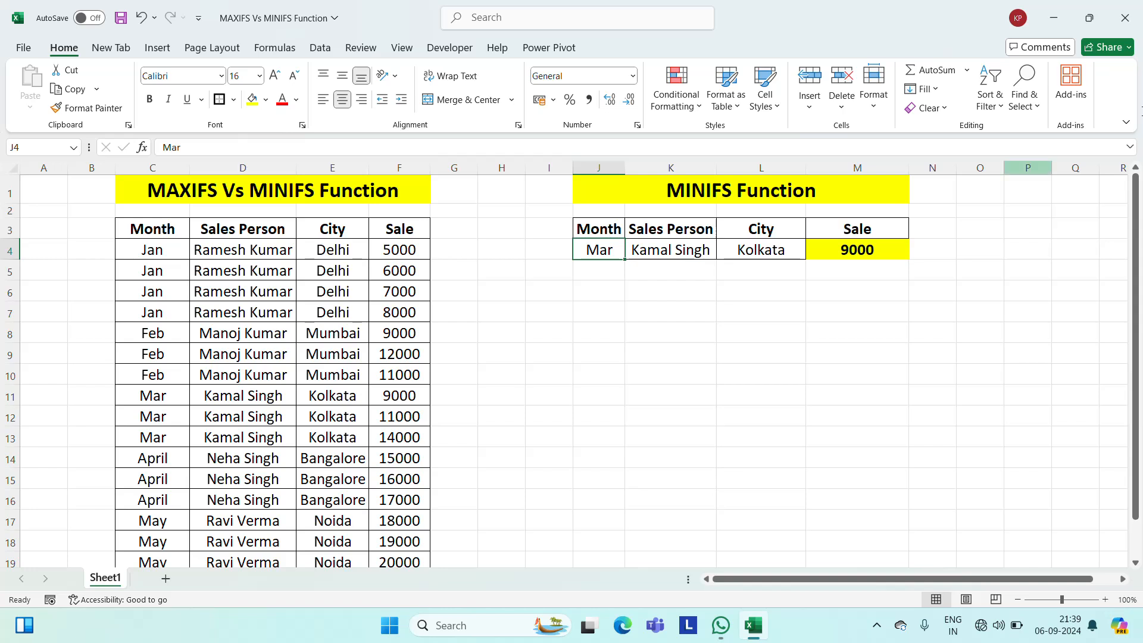
pyautogui.click(874, 624)
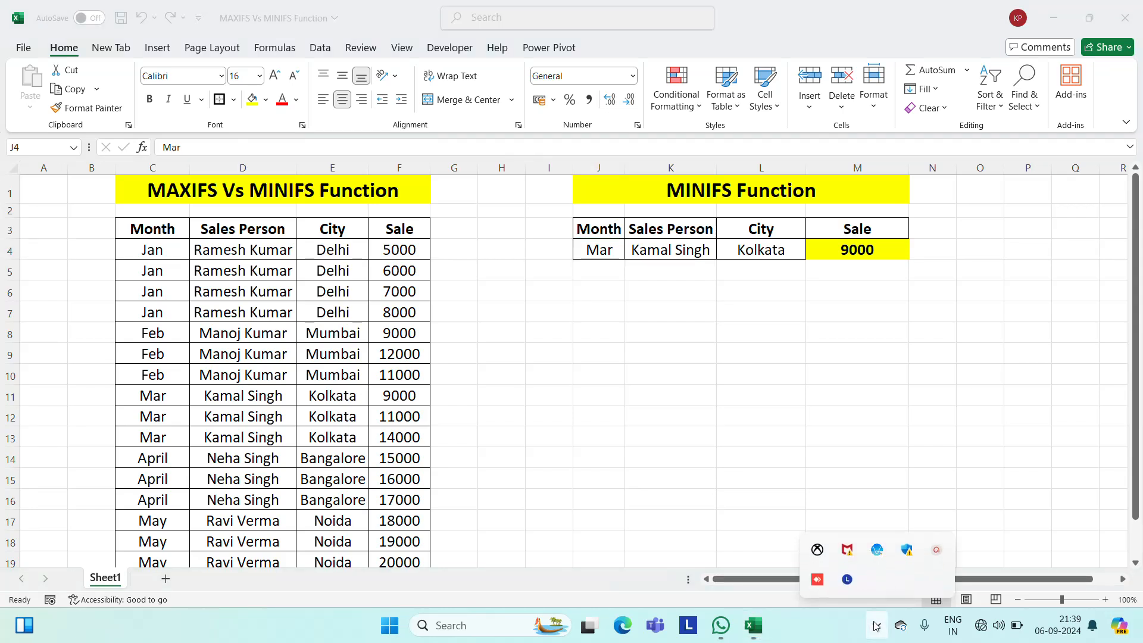
pyautogui.click(937, 551)
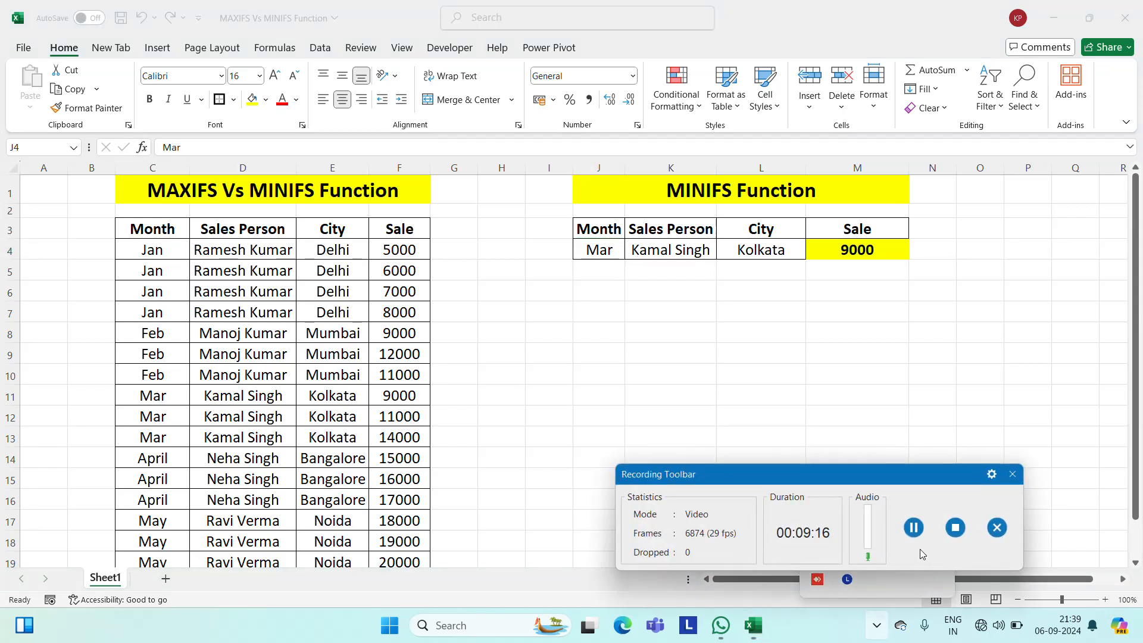